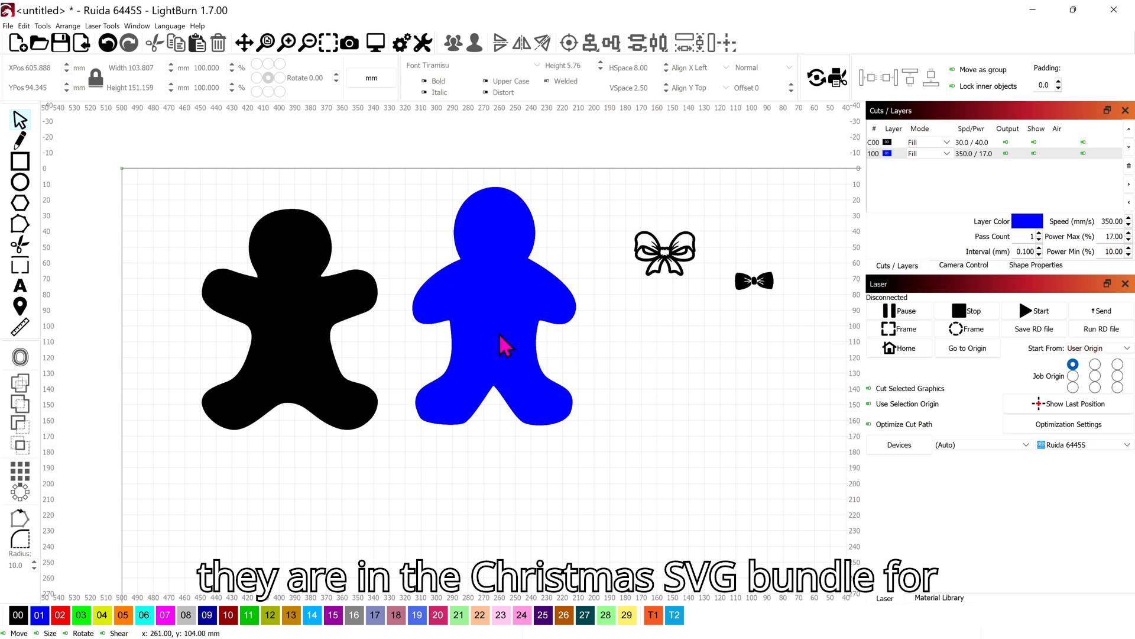
Paste a copy of the blue gingerbread figure below the bows and assign it to layer 02
left_click(488, 318)
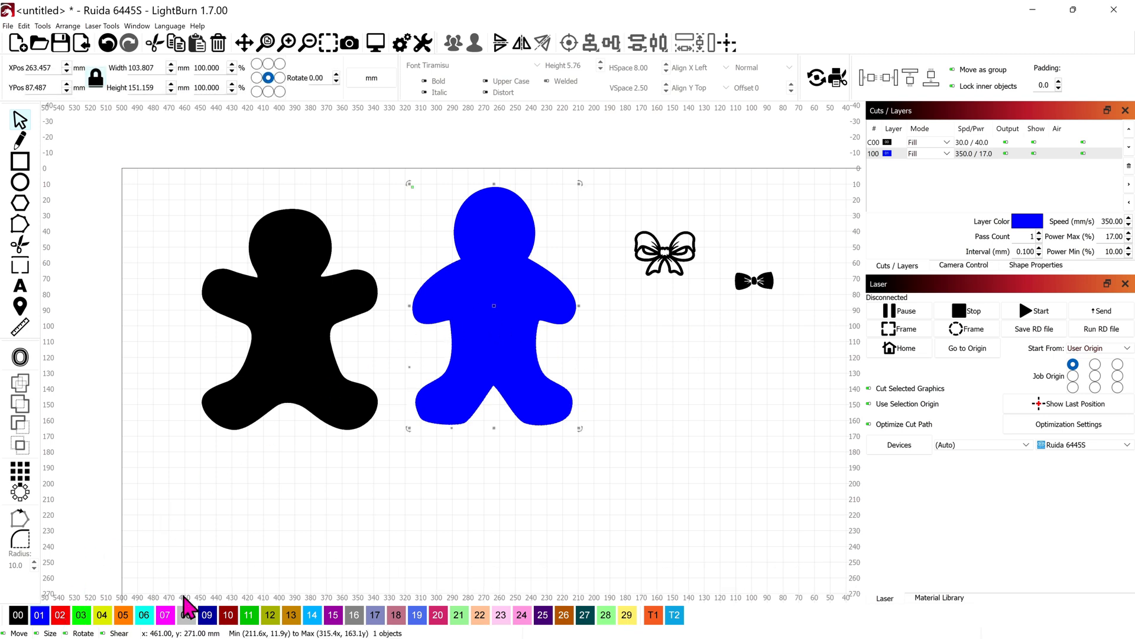
key("ctrl+v")
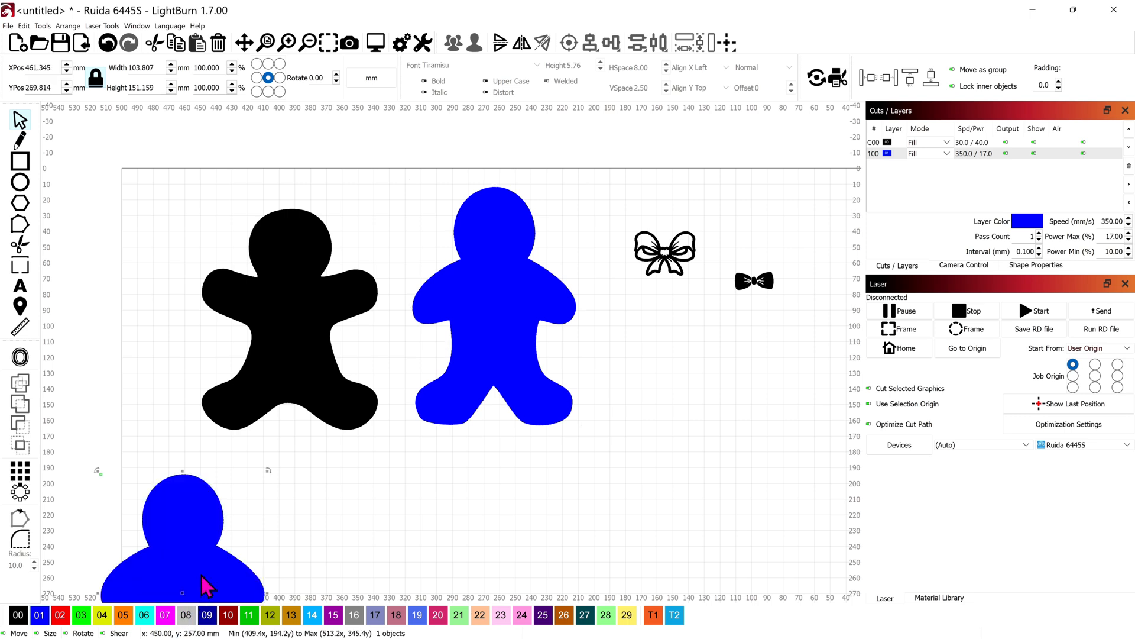
left_click_drag(192, 558, 689, 385)
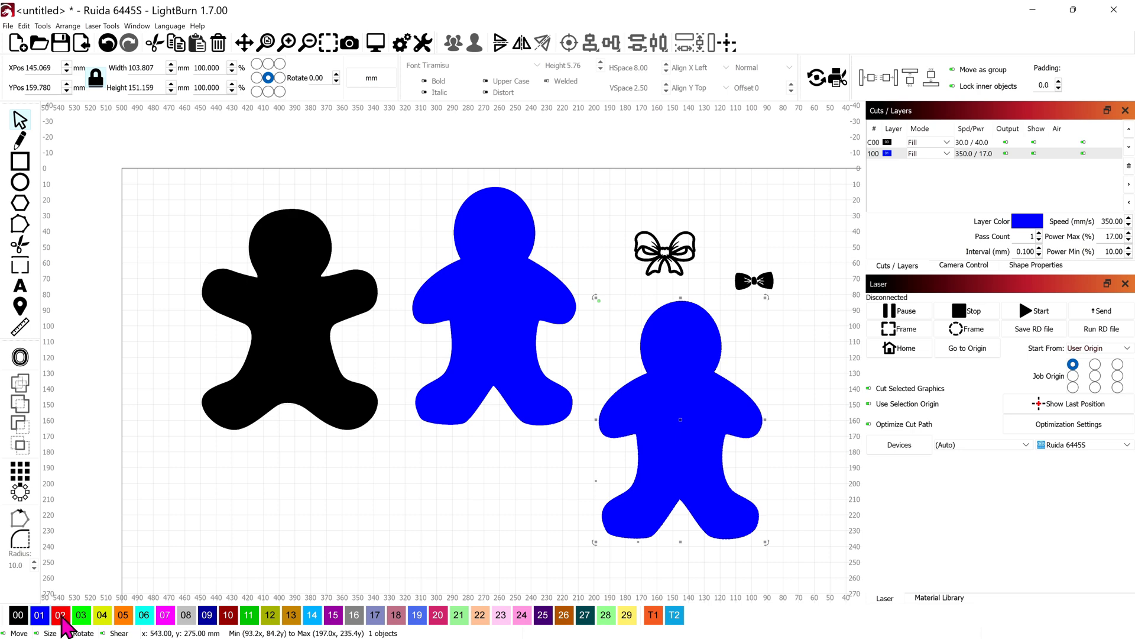
left_click(61, 616)
Paste a copy of the large ribbon bow above the small bow tie and assign it to layer 02
scroll(662, 414, "up", 2)
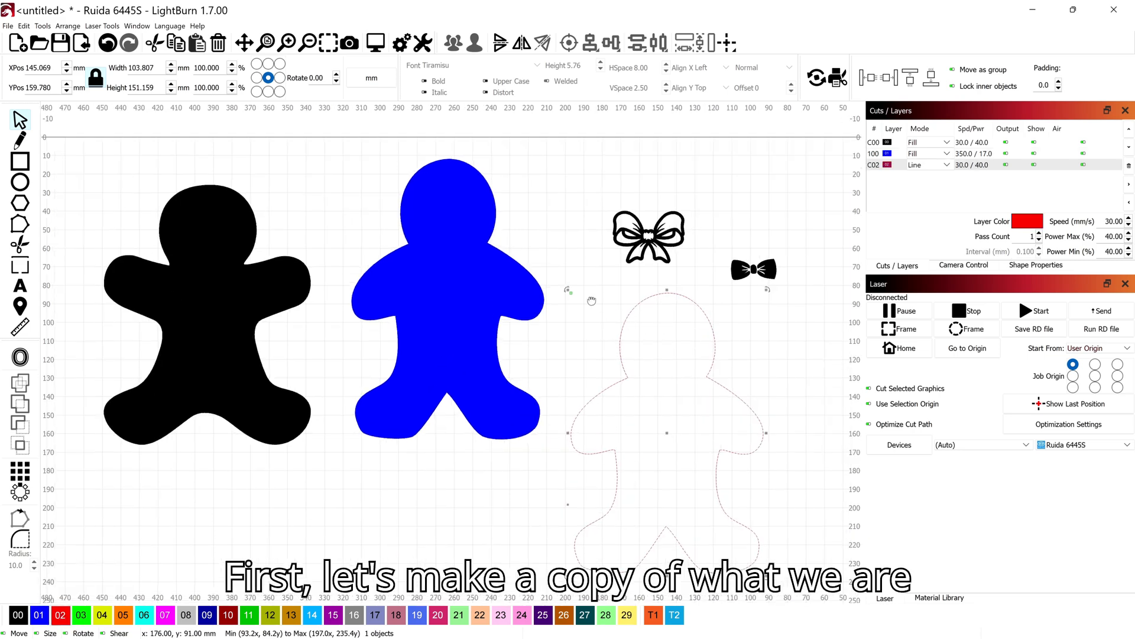
left_click_drag(601, 304, 508, 290)
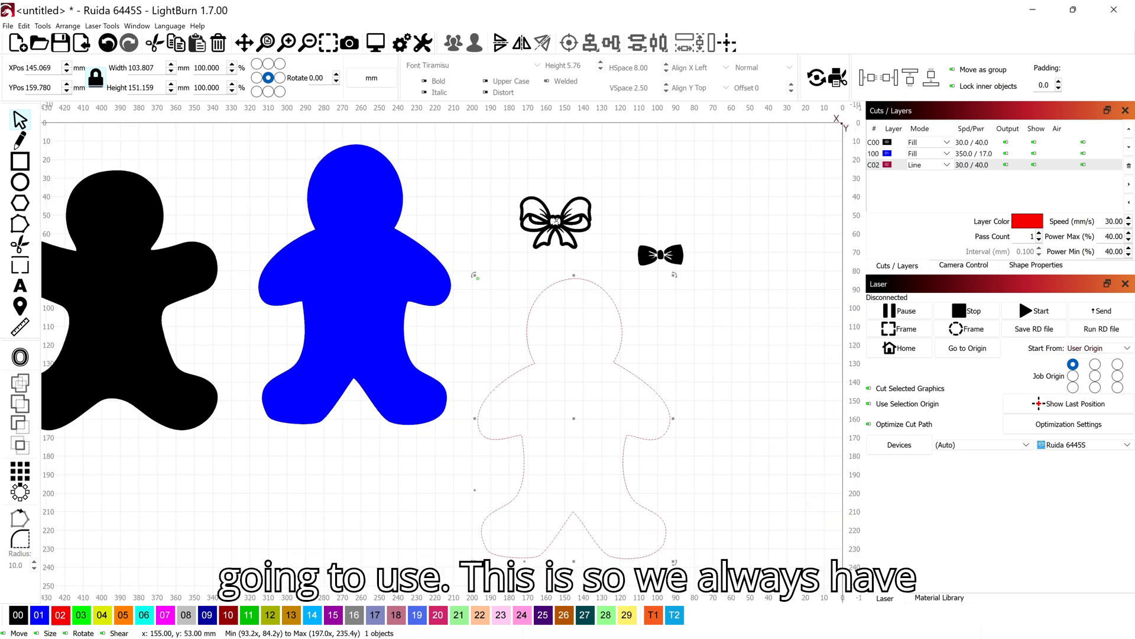
left_click(555, 220)
left_click_drag(653, 204, 514, 230)
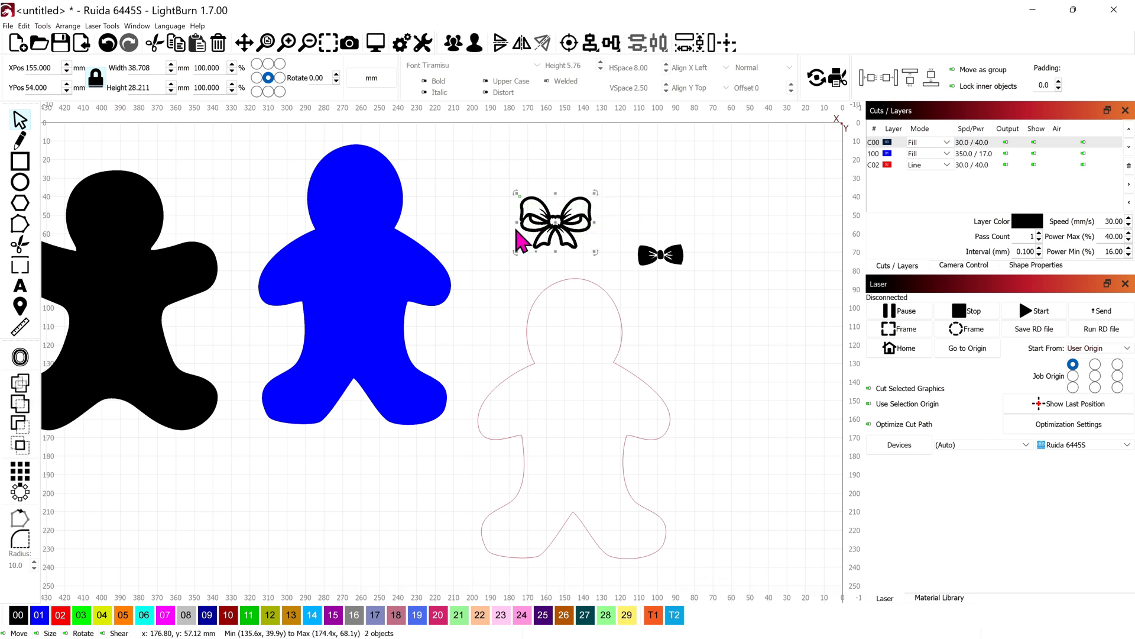
key("ctrl+v")
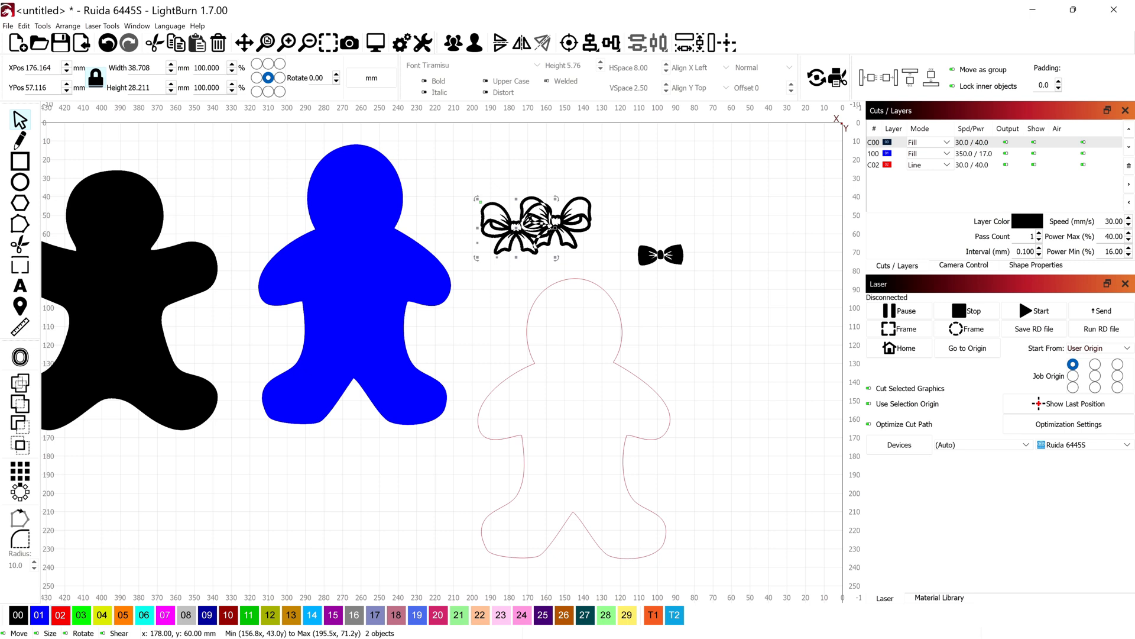
left_click_drag(513, 234, 685, 190)
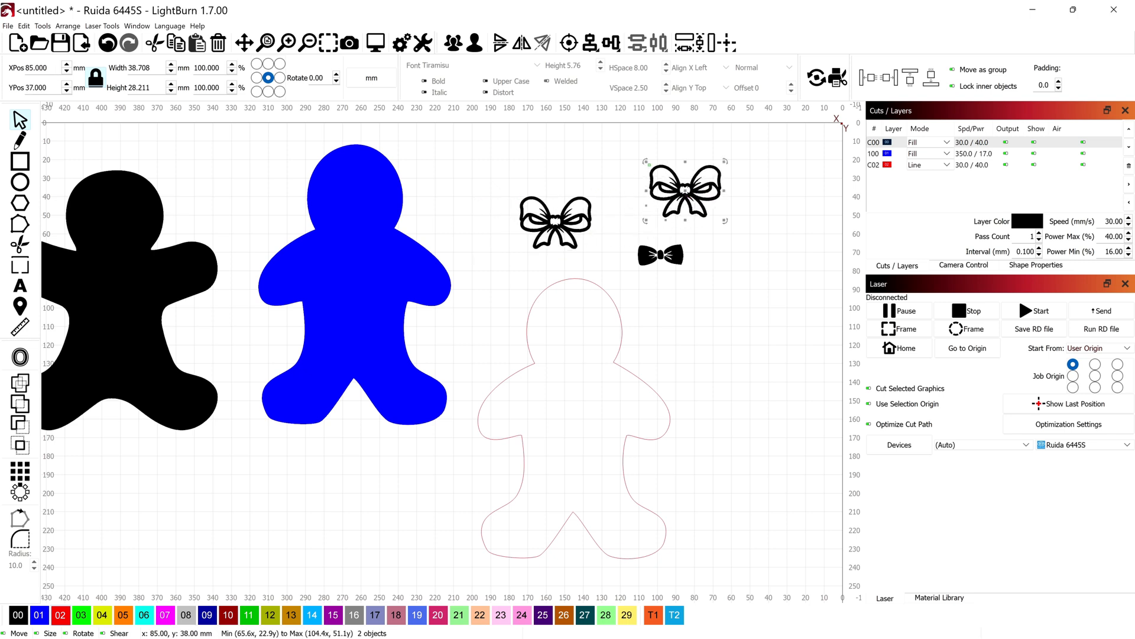
left_click(61, 615)
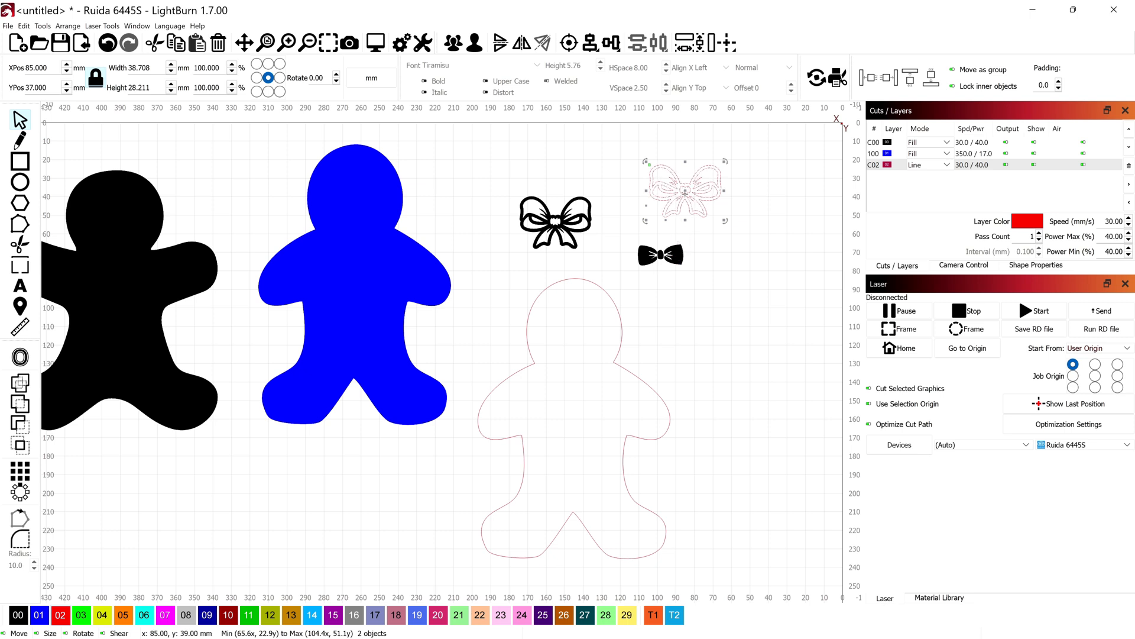
Paste a copy of the small bow tie on the gingerbread outline's neck and enlarge it to about 39 mm wide
left_click(667, 259)
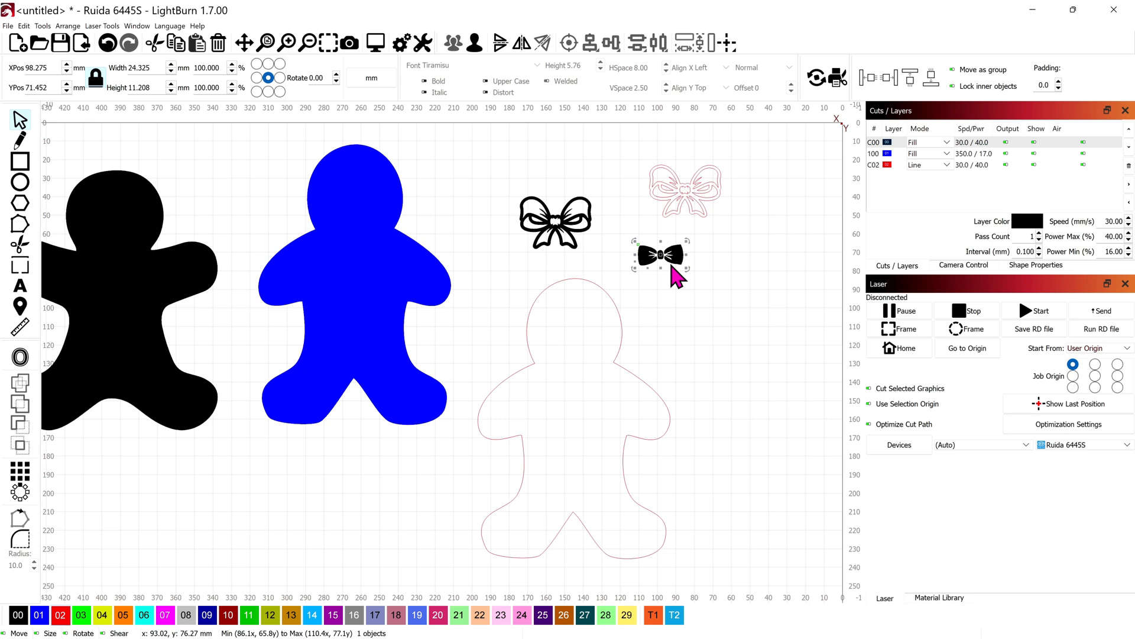
key("ctrl+v")
left_click_drag(672, 265, 579, 384)
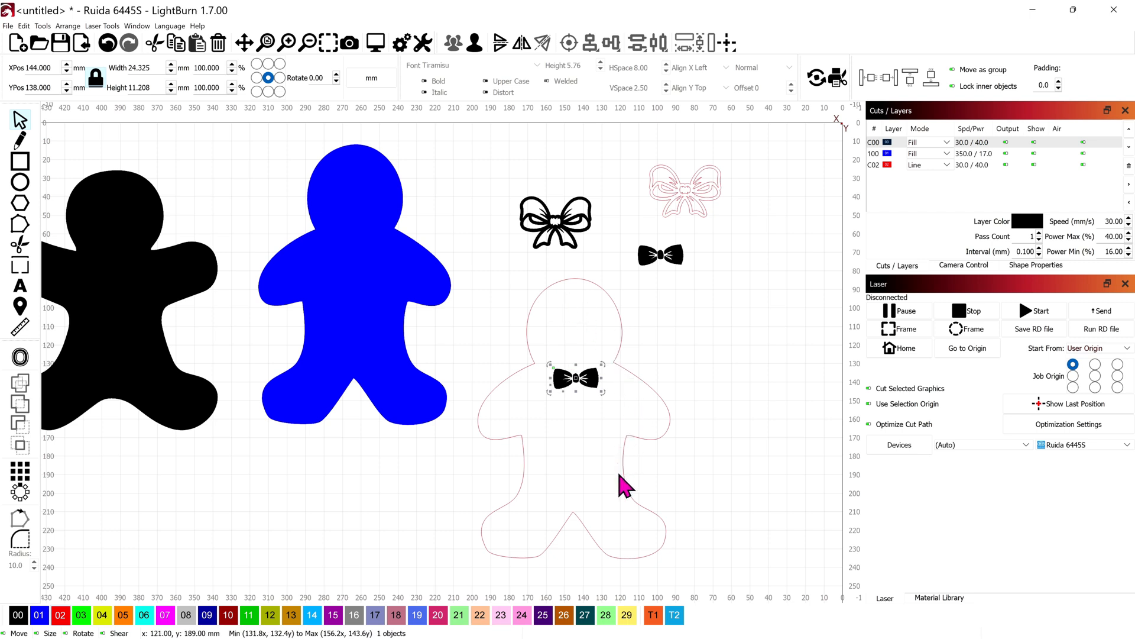
scroll(591, 456, "down", 2)
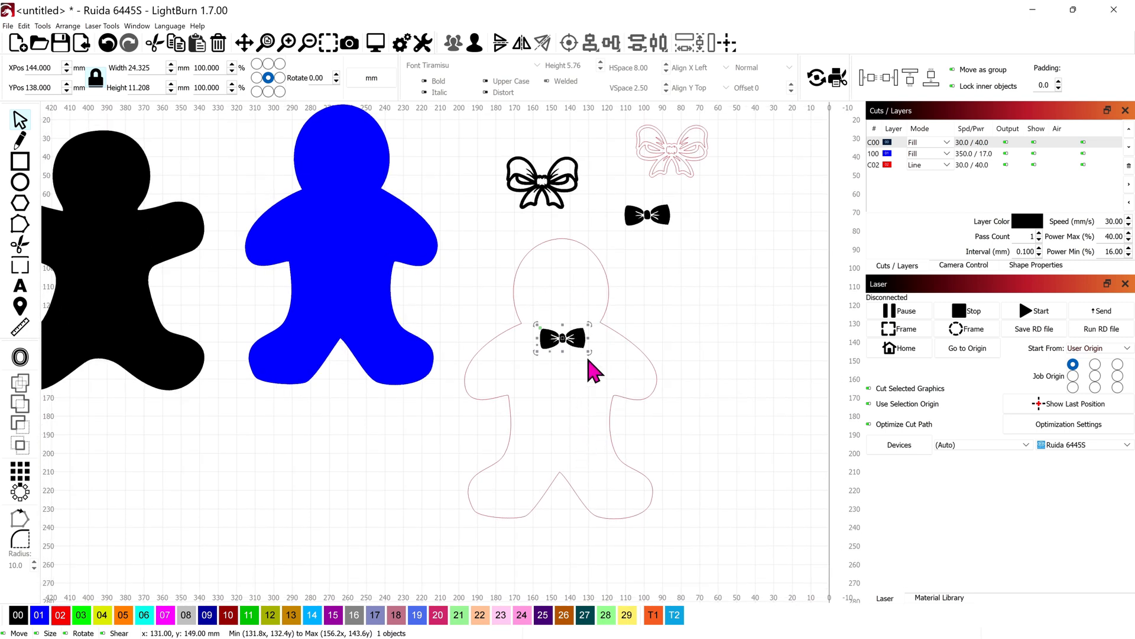
left_click_drag(588, 351, 563, 348)
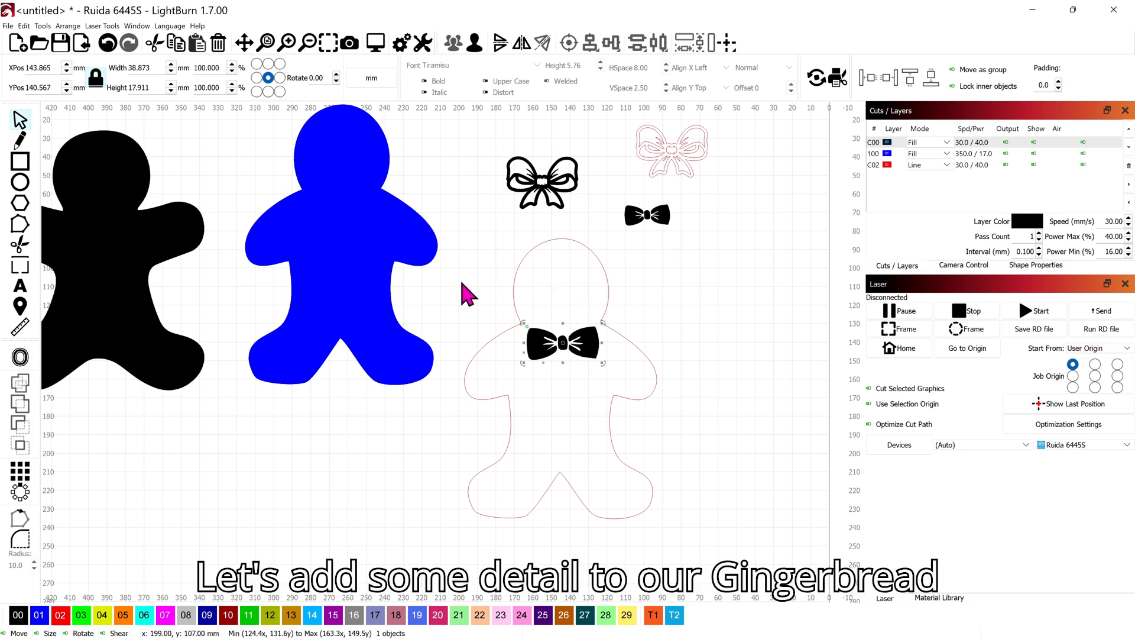
Draw two eye circles about 8 mm in diameter in the gingerbread outline's head
left_click(21, 184)
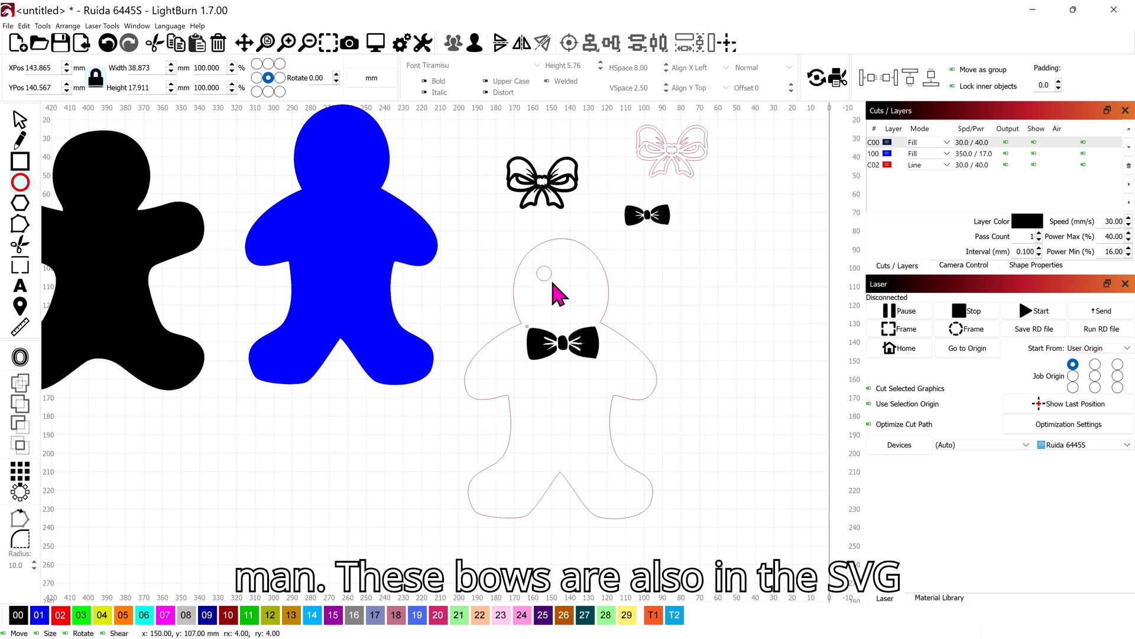
left_click_drag(552, 283, 584, 280)
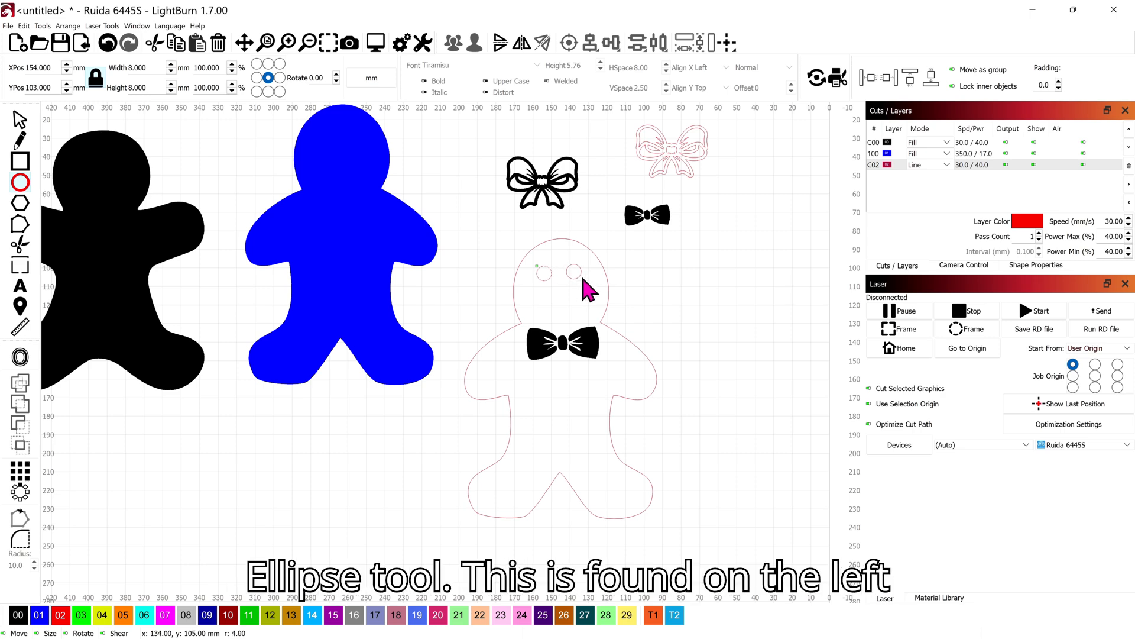
left_click(20, 121)
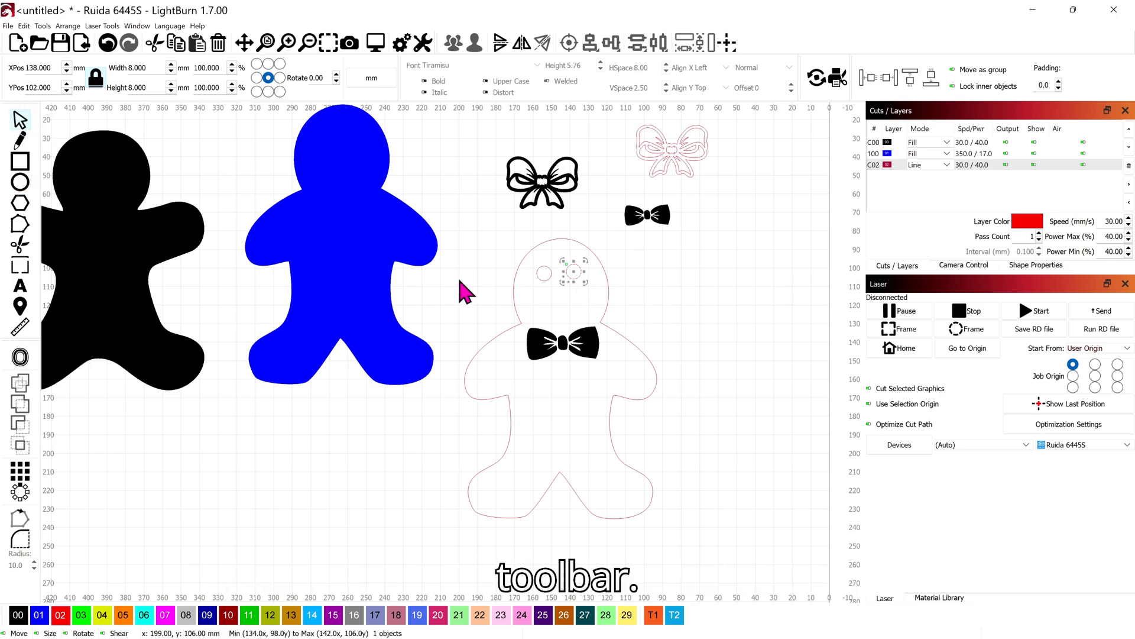
Move the two eye circles closer together at about the same height and assign both to layer 00
scroll(541, 298, "up", 6)
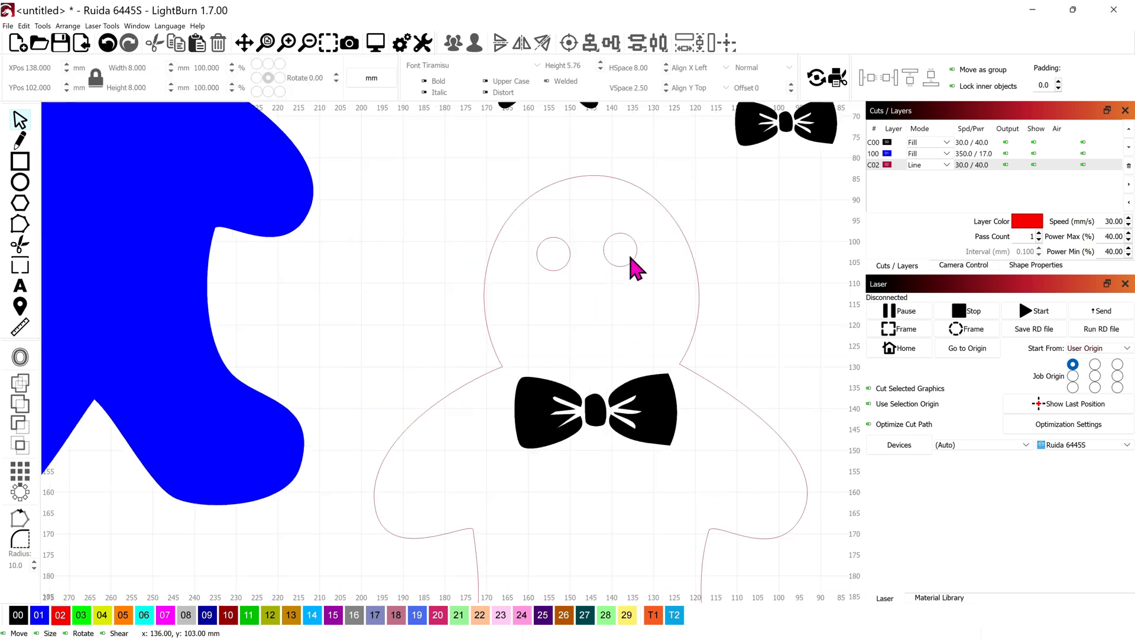
left_click(633, 260)
left_click_drag(624, 250, 628, 251)
left_click_drag(562, 281, 571, 257)
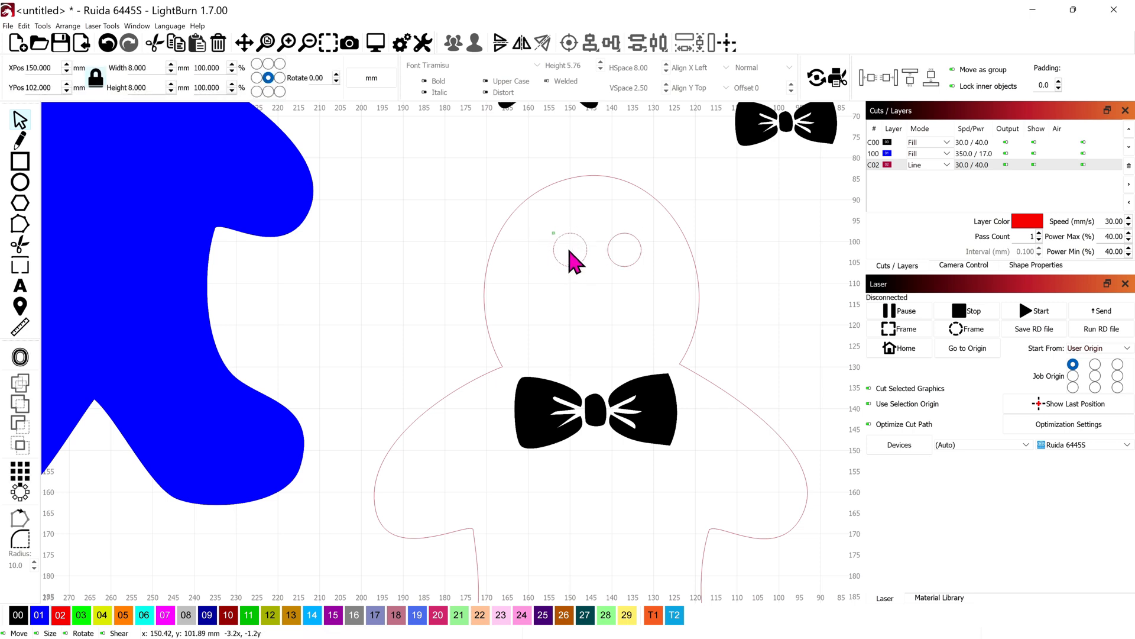
left_click(630, 250)
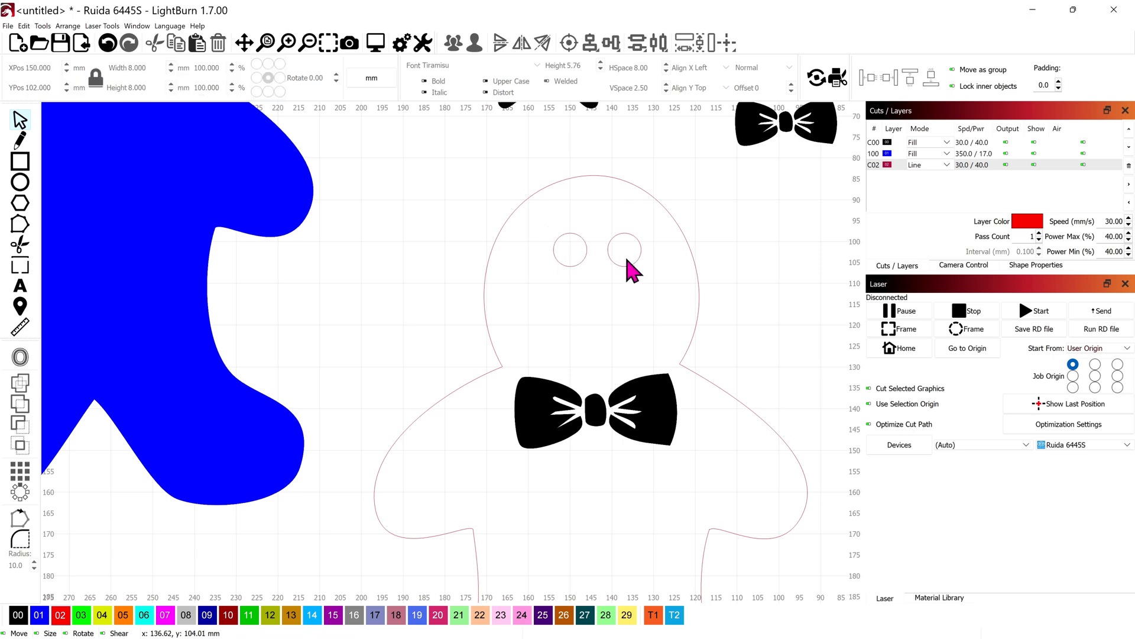
left_click_drag(632, 264, 627, 266)
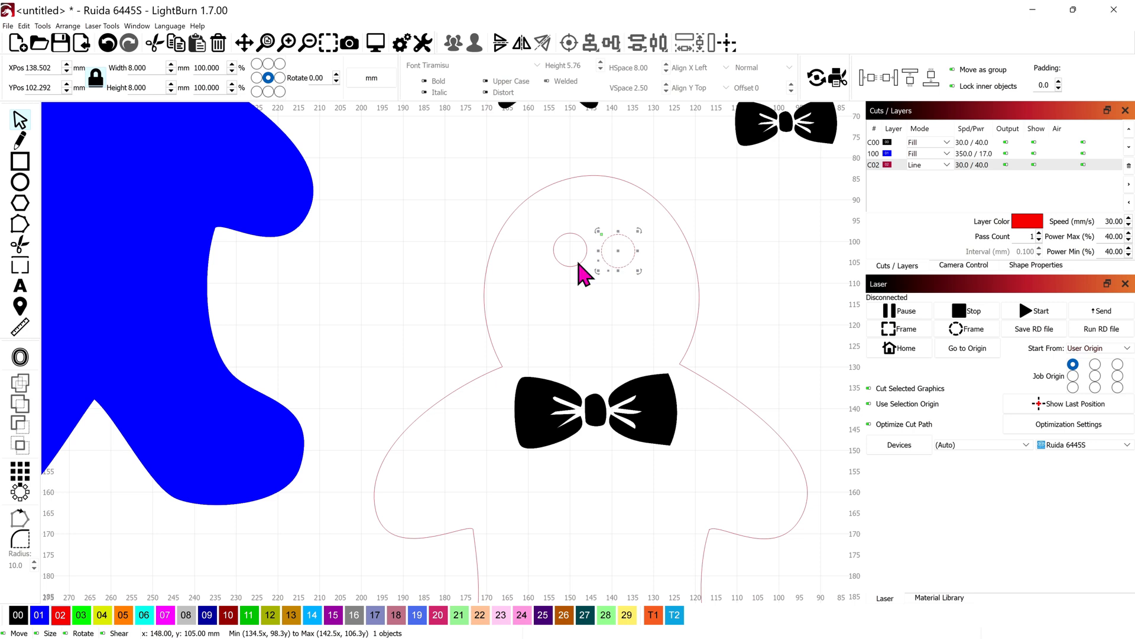
left_click(576, 264, "shift")
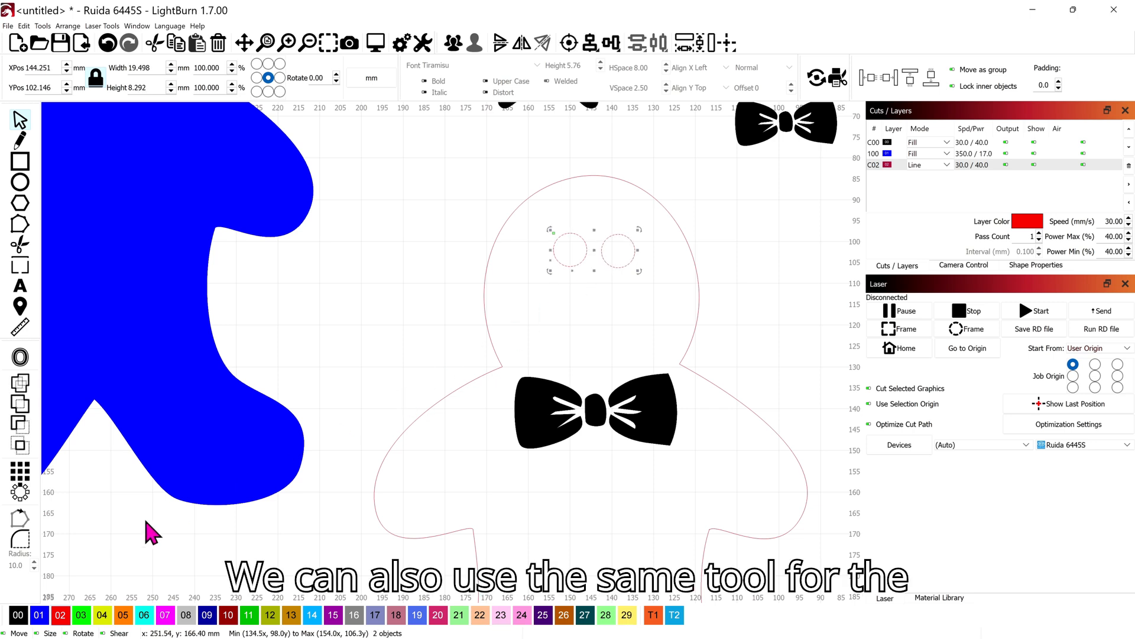
left_click(19, 615)
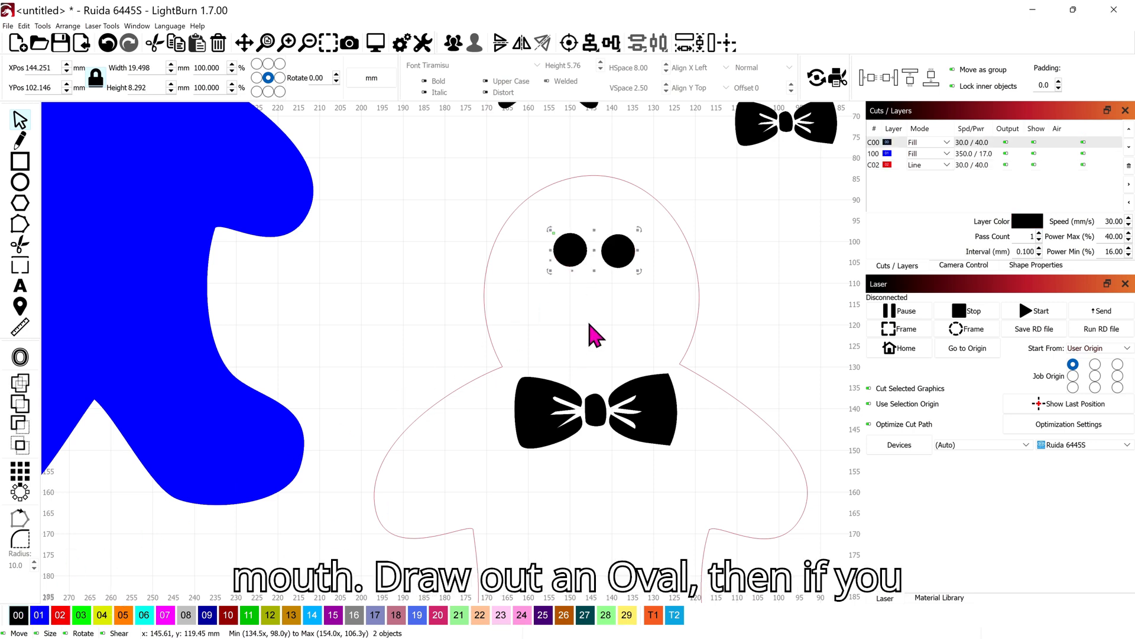
Draw a flat mouth ellipse about 21 by 4 mm below the eyes and convert it to a path
left_click(26, 188)
mouse_move(554, 318)
left_mouse_down()
mouse_move(663, 334)
mouse_move(641, 333)
left_mouse_up()
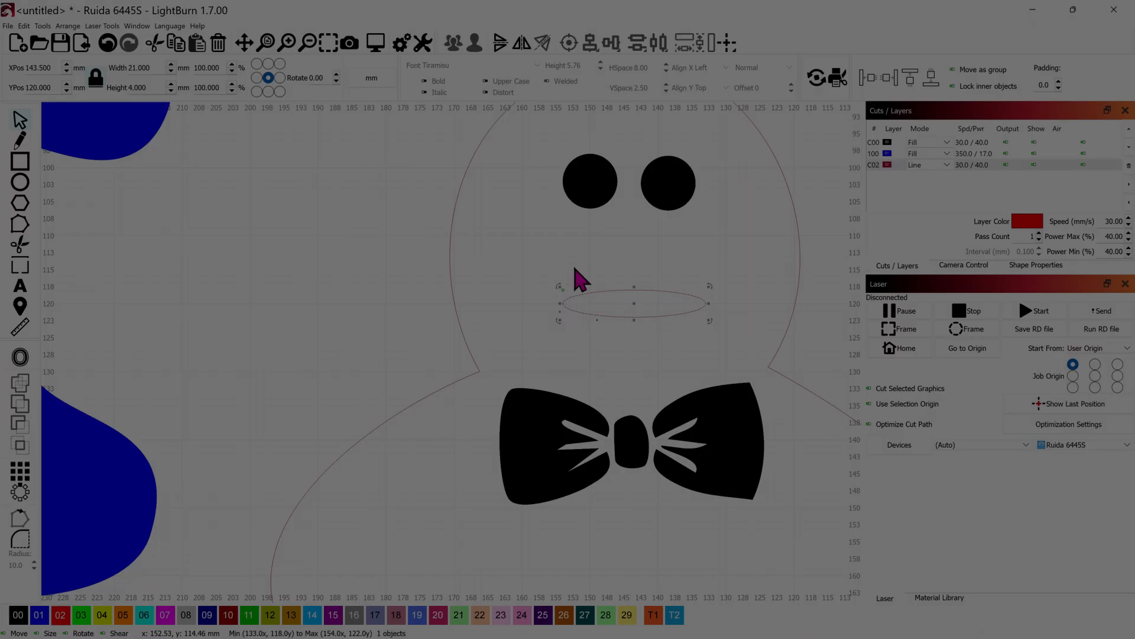
right_click(626, 302)
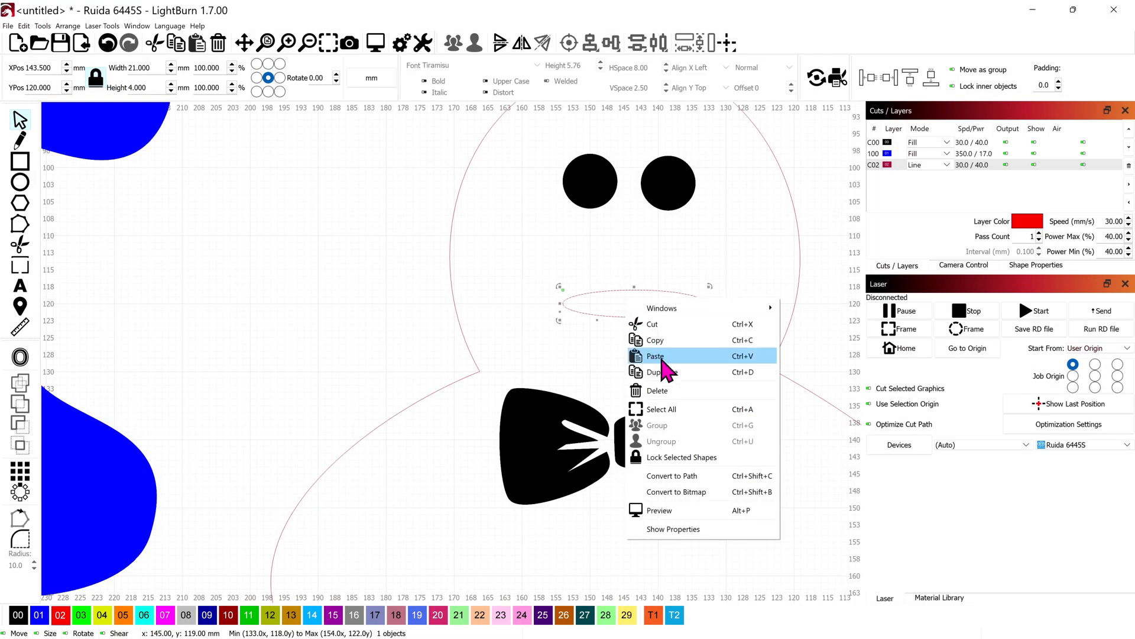
left_click(704, 477)
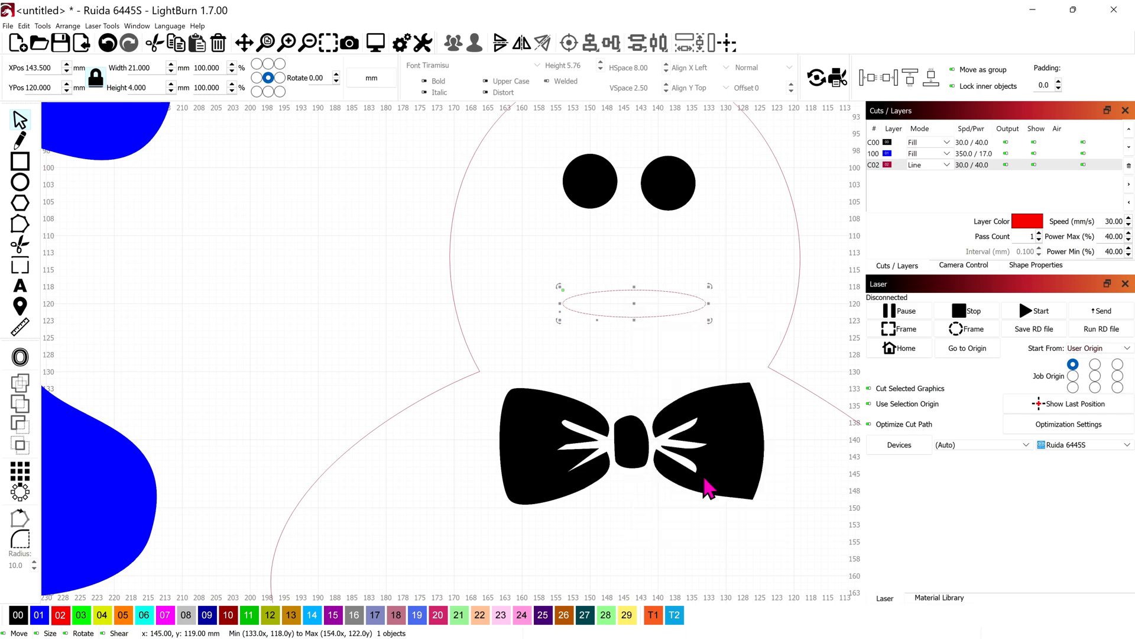
Edit the mouth's nodes, pulling its upper middle node down to just above the lower edge to form a smile
left_click(20, 225)
scroll(570, 355, "up", 4)
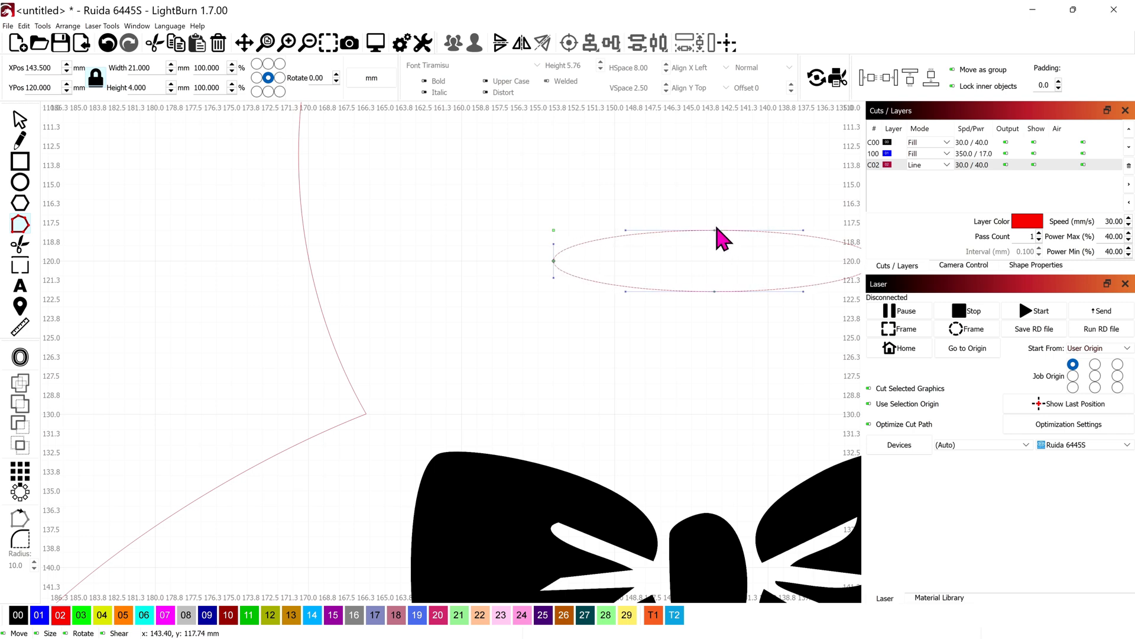
scroll(720, 239, "up", 2)
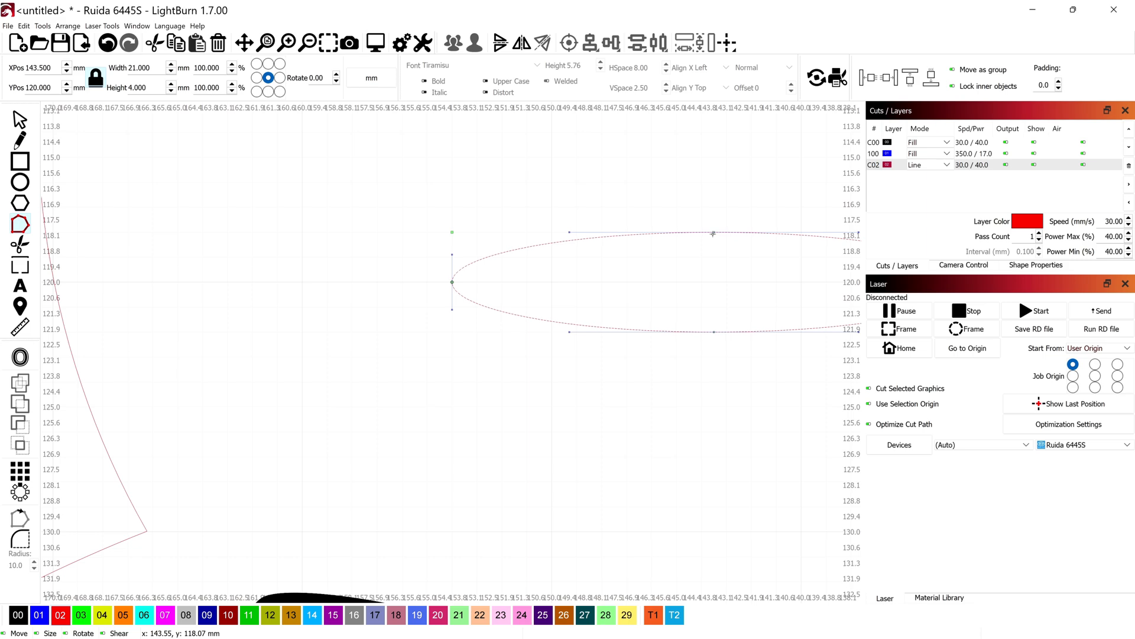
left_click_drag(714, 231, 488, 302)
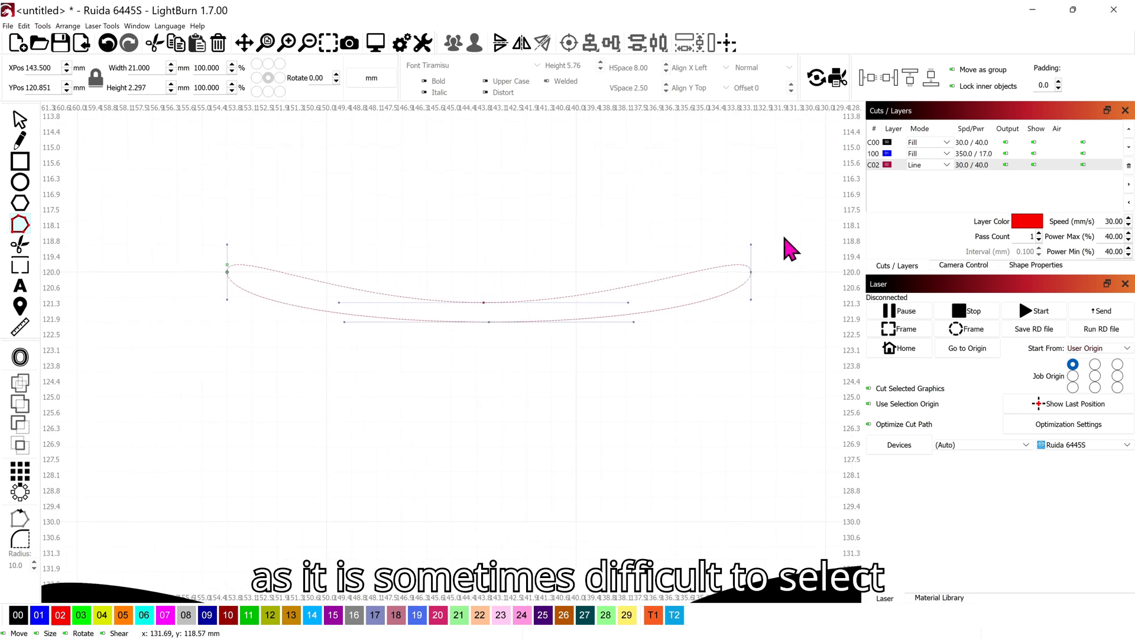
Lengthen the upper curve handles at both ends of the mouth to round and lift its corners
left_click_drag(754, 241, 751, 214)
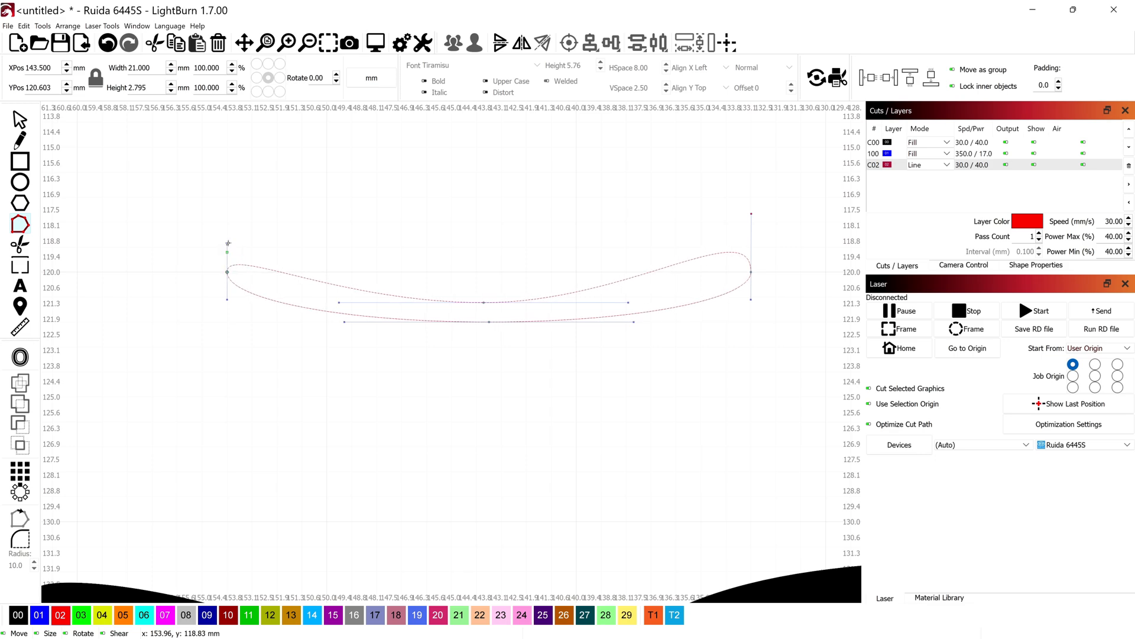
scroll(235, 246, "up", 3)
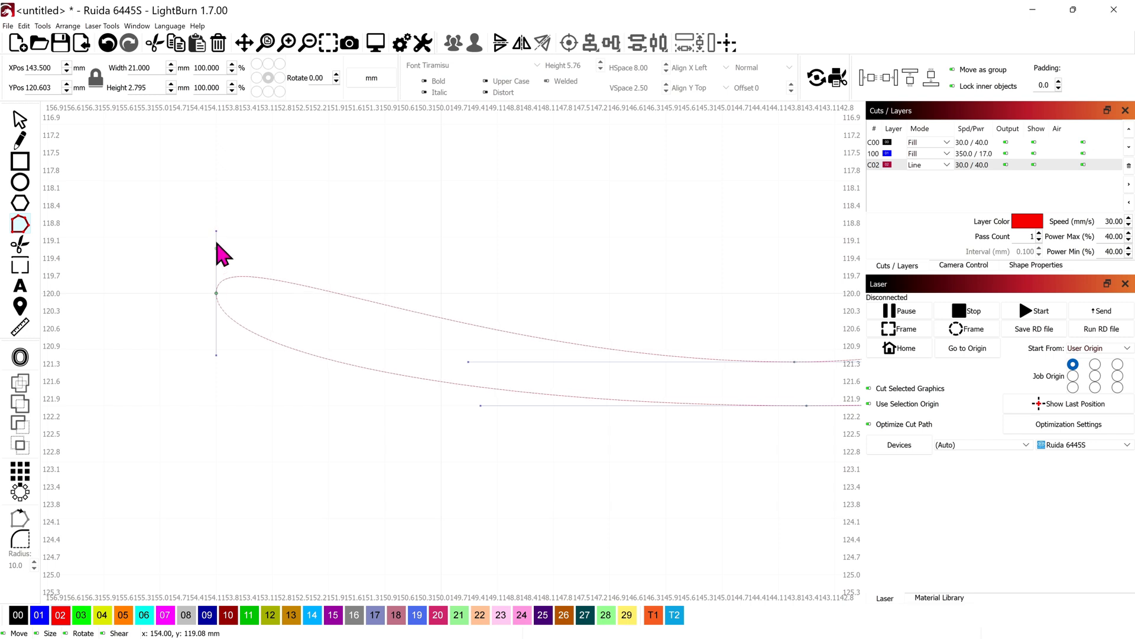
left_click_drag(216, 233, 216, 179)
scroll(532, 309, "down", 7)
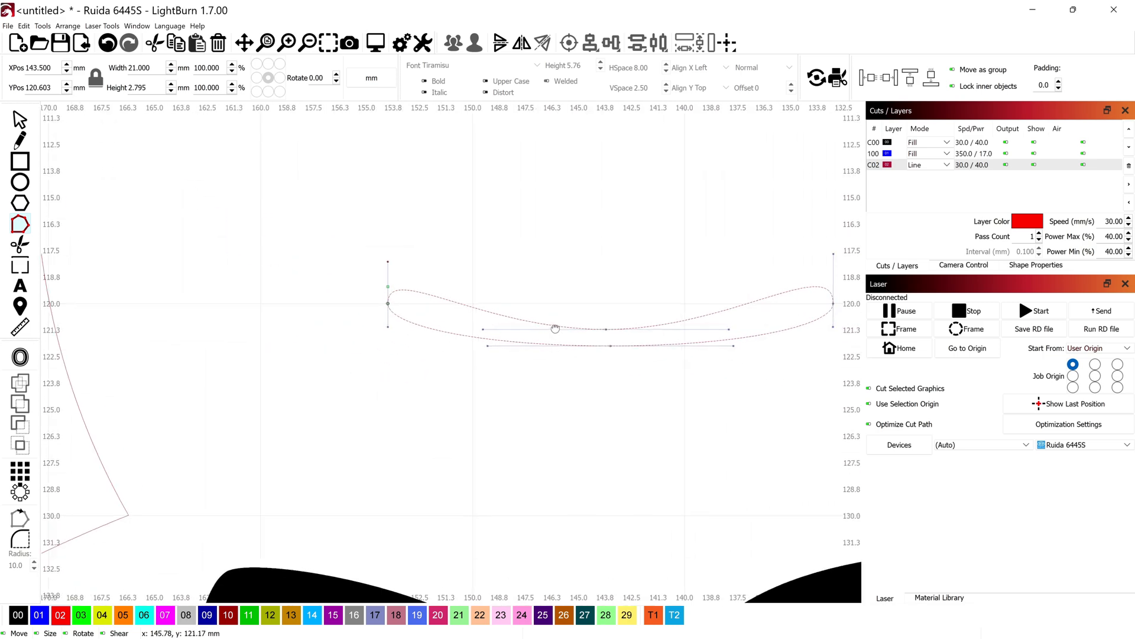
left_click_drag(486, 283, 477, 297)
scroll(479, 296, "down", 5)
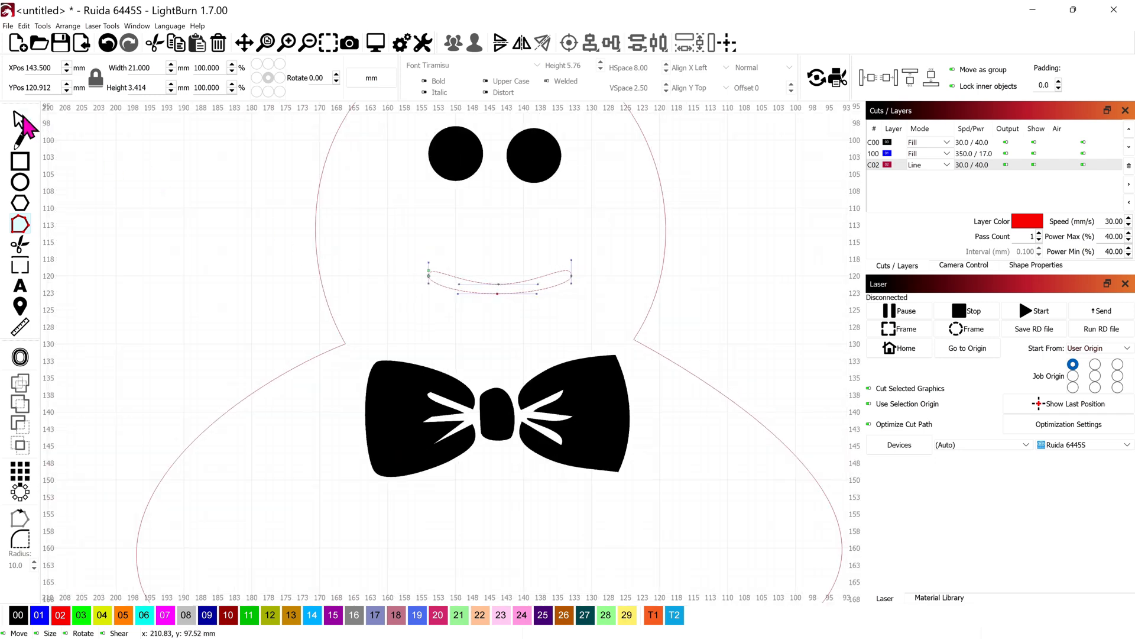
Finish node editing, assign the mouth to layer 00 and deselect it
left_click(20, 121)
left_click(18, 615)
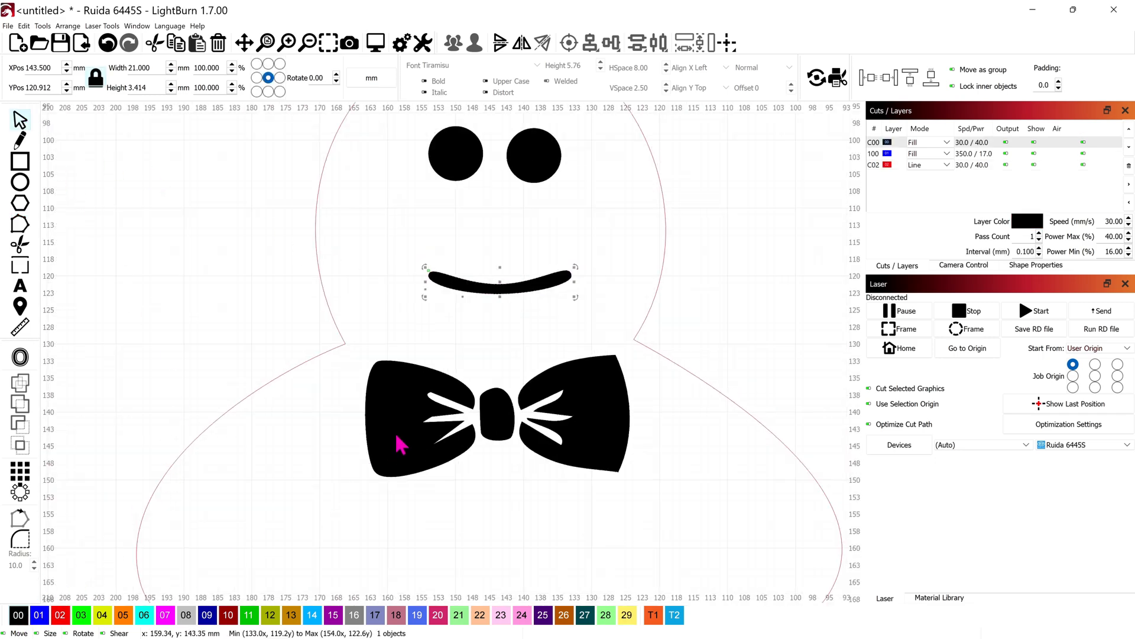
scroll(479, 381, "down", 2)
left_click(722, 281)
Copy both eyes and paste the duplicates slightly offset over the originals
scroll(756, 340, "down", 2)
left_click_drag(755, 340, 723, 287)
scroll(733, 299, "down", 1)
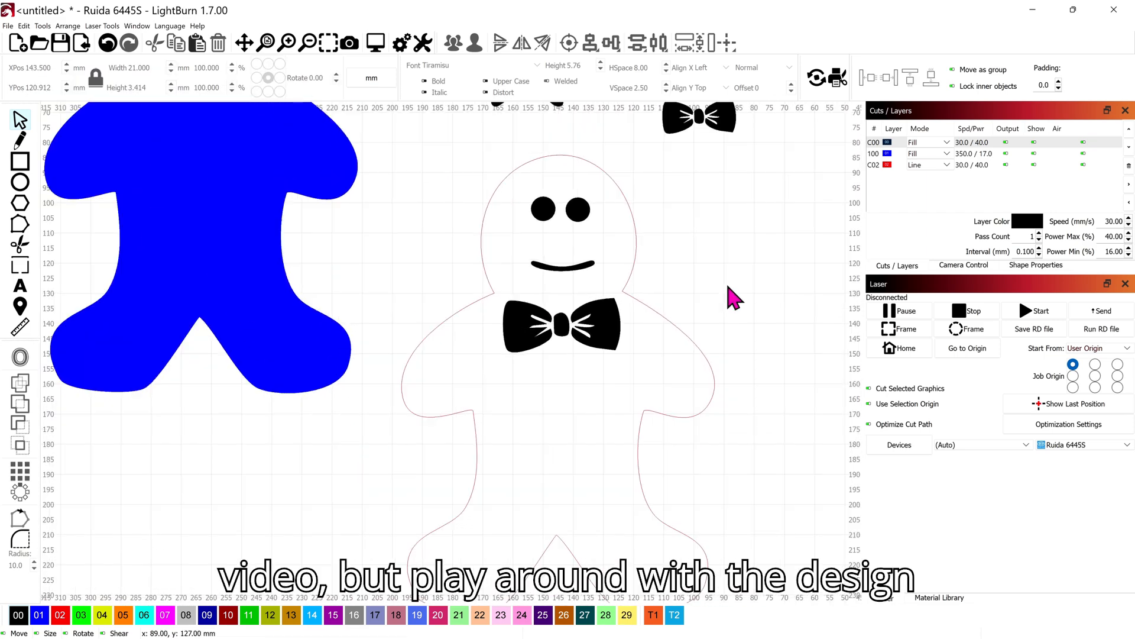
left_click_drag(521, 186, 590, 234)
right_click(571, 215)
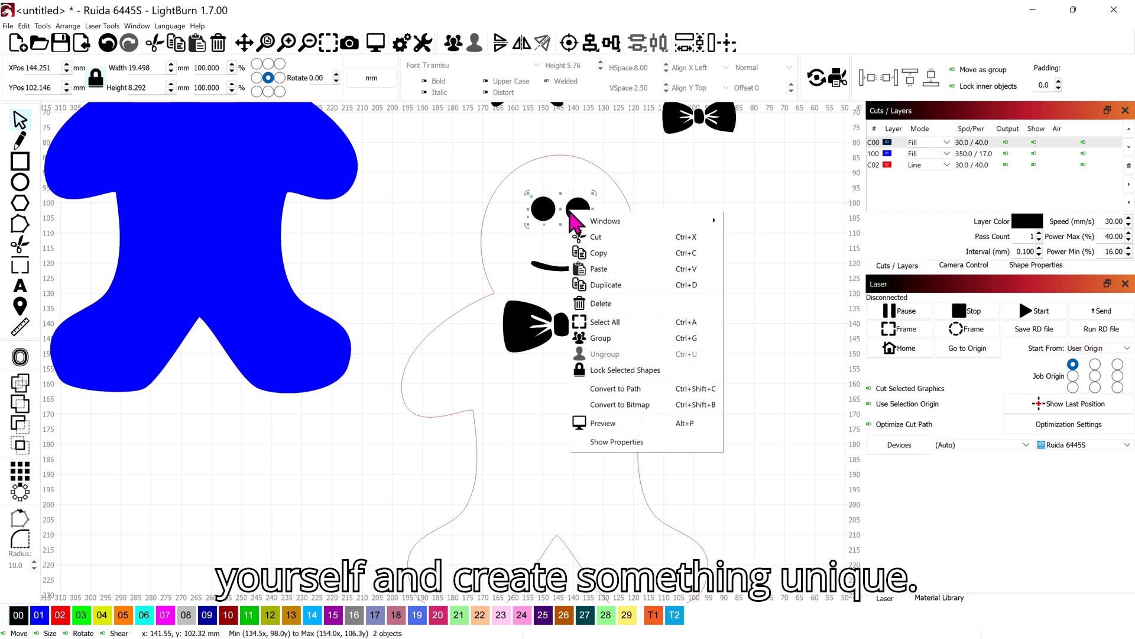
left_click(621, 266)
right_click(578, 223)
left_click(621, 277)
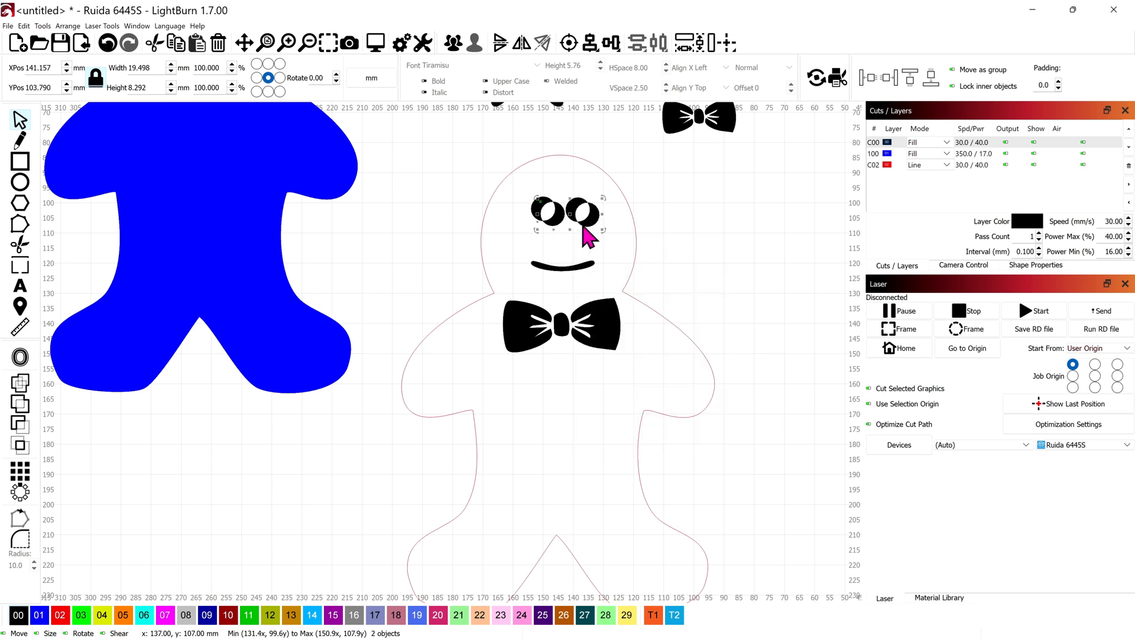
Place the two duplicated circles one above the other as buttons below the bow tie, and adjust the viewer-left eye's position
left_click_drag(568, 217, 544, 408)
left_click_drag(542, 207, 568, 458)
mouse_move(550, 221)
left_mouse_down()
mouse_move(581, 225)
mouse_move(536, 221)
left_mouse_up()
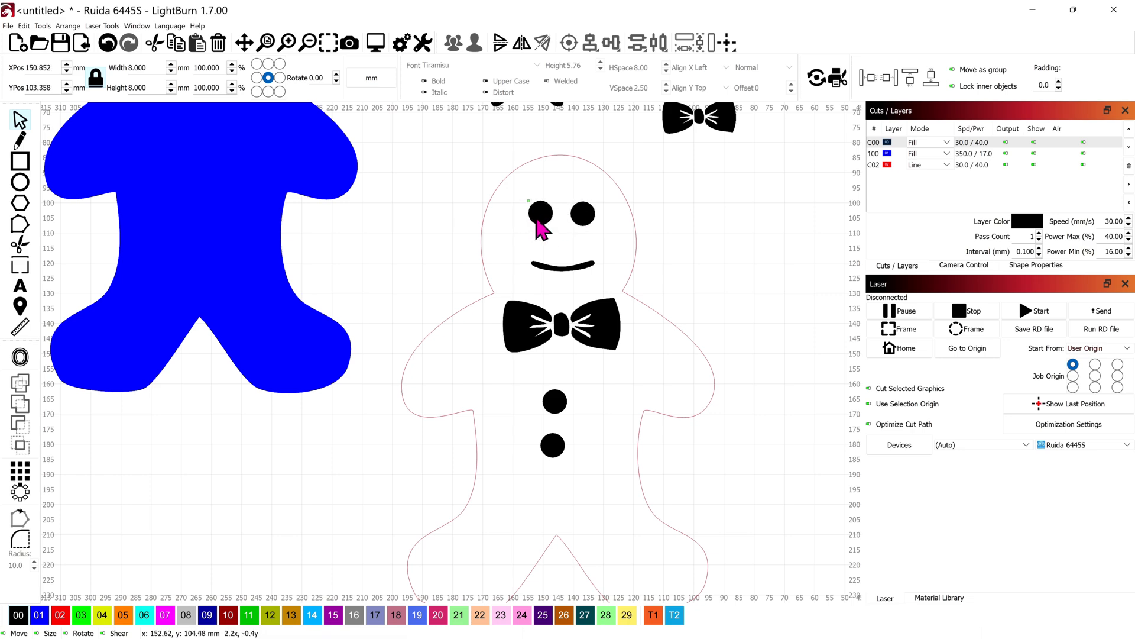
key("Left")
Duplicate the gingerbread body outline and place the copy beside the decorated figure, clear of its artwork
scroll(607, 258, "down", 5)
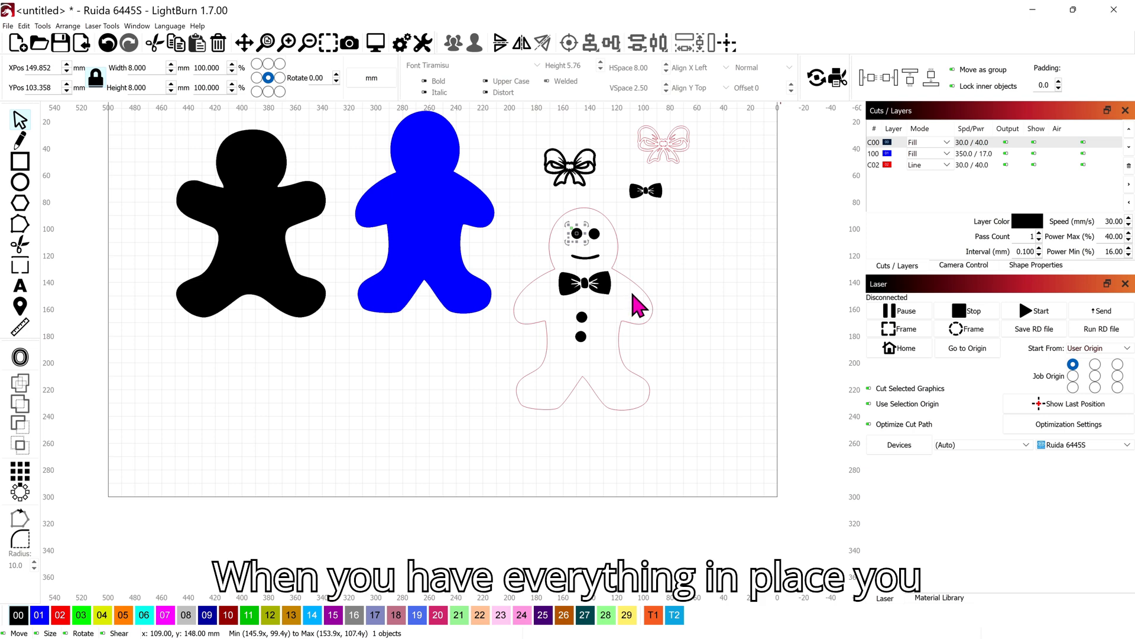
left_click(637, 285)
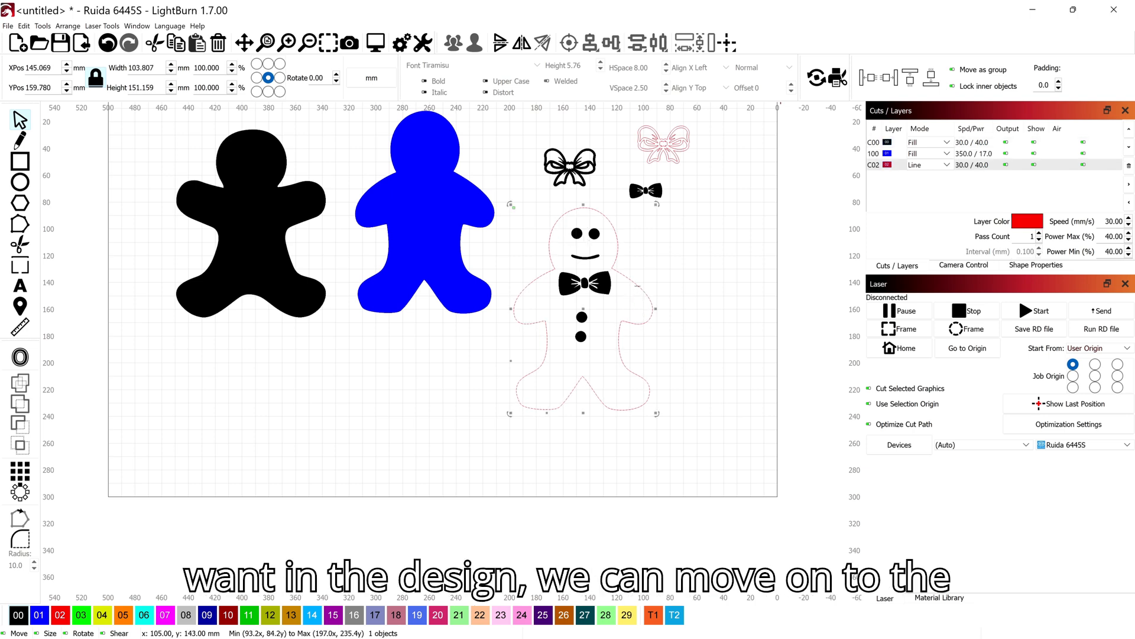
key("ctrl+c")
key("ctrl+v")
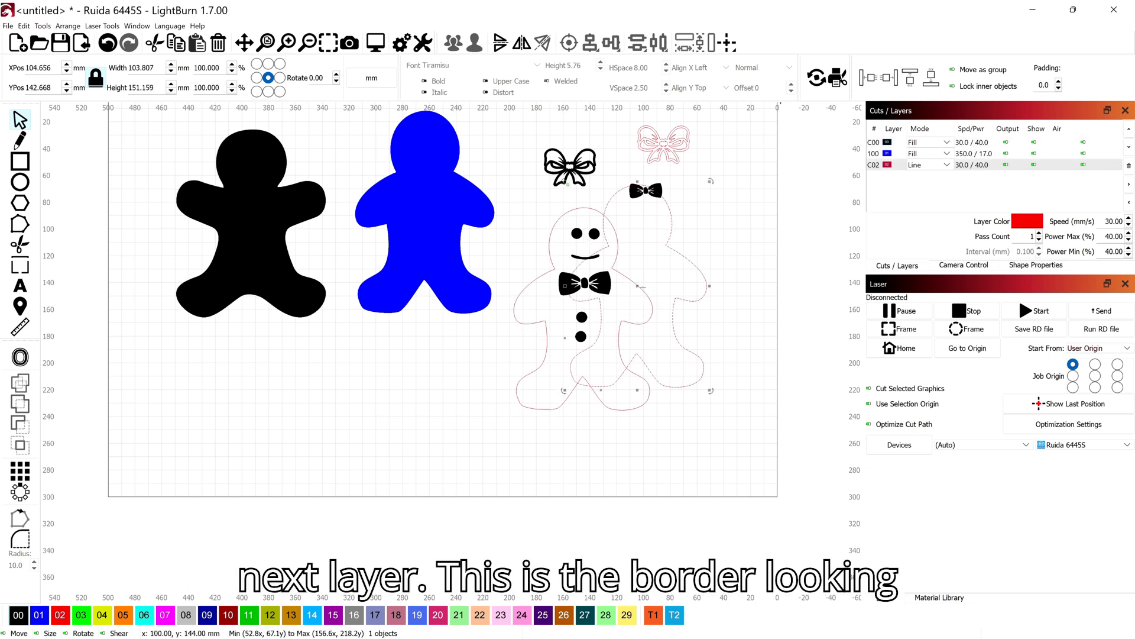
left_click_drag(635, 282, 680, 298)
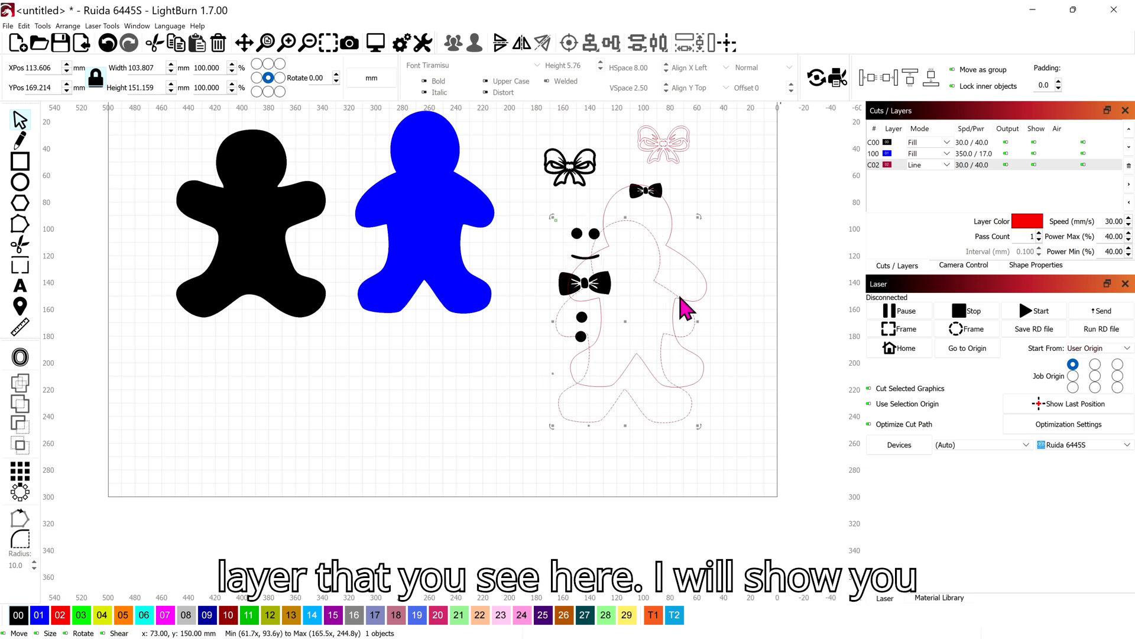
key("ctrl+z")
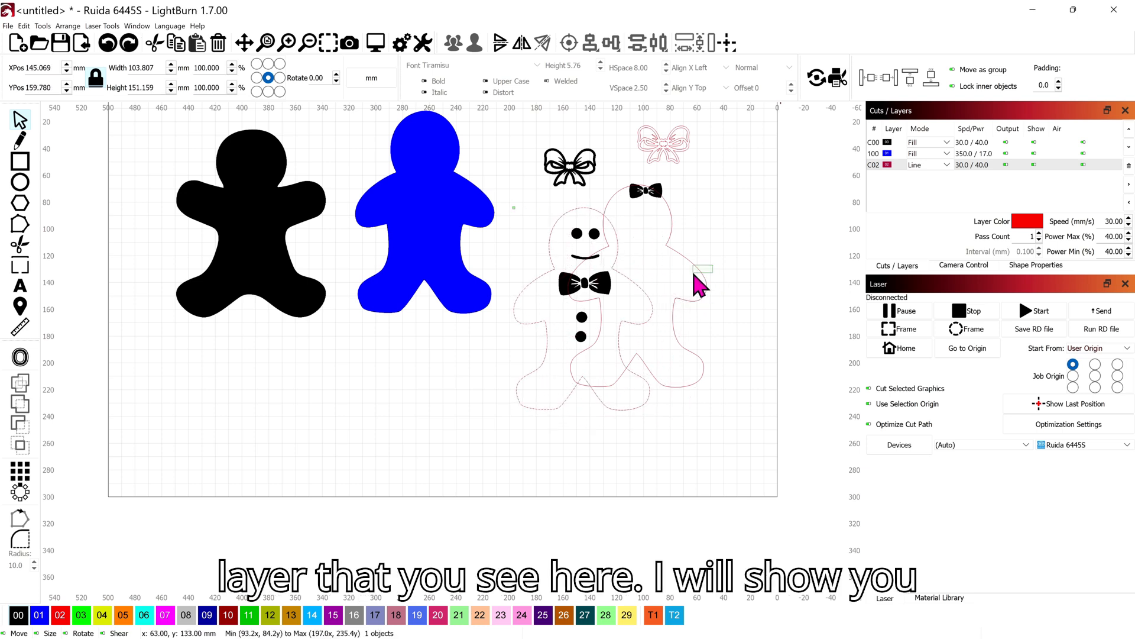
left_click_drag(637, 287, 724, 311)
scroll(722, 312, "up", 3)
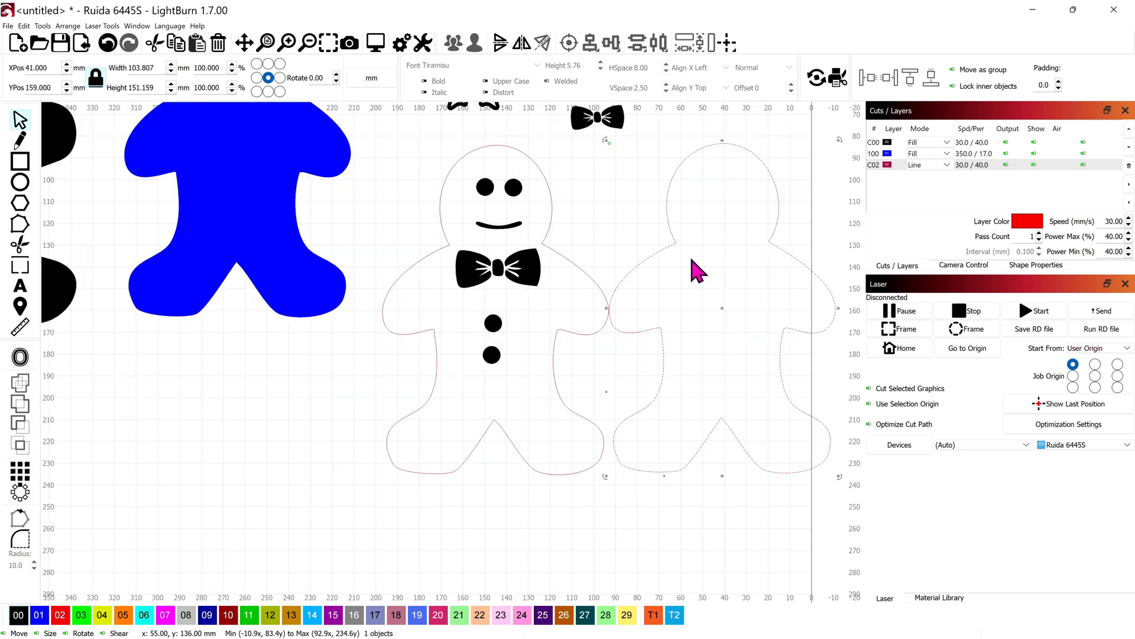
Switch to the browser, examine a gingerbread Christmas tree decoration image as a border reference, and return to LightBurn
left_click(648, 626)
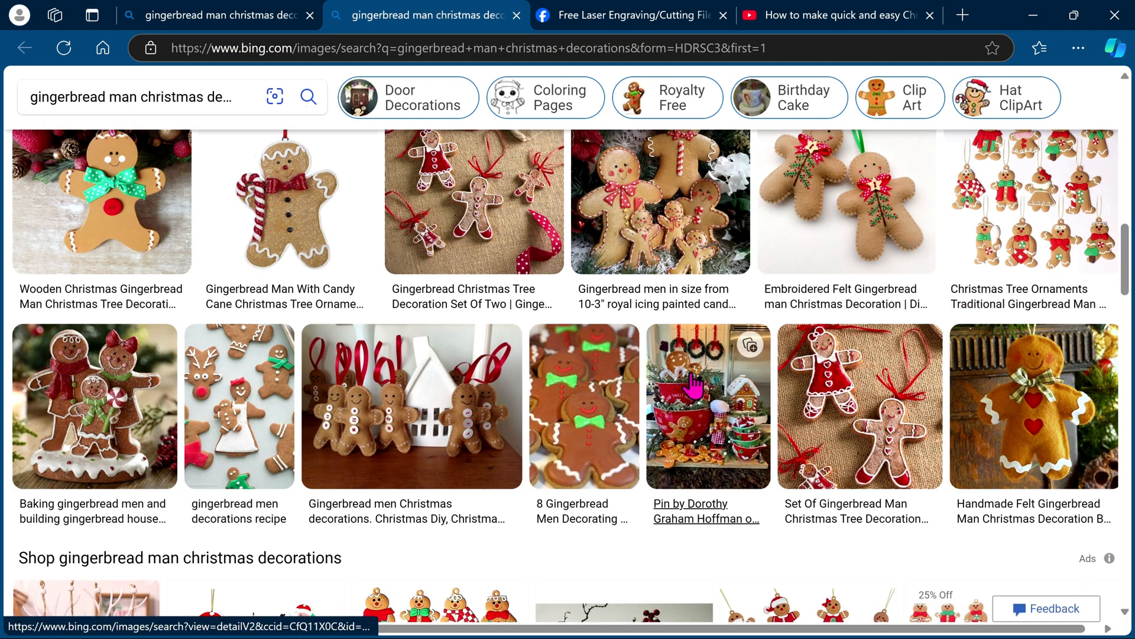
left_click(466, 197)
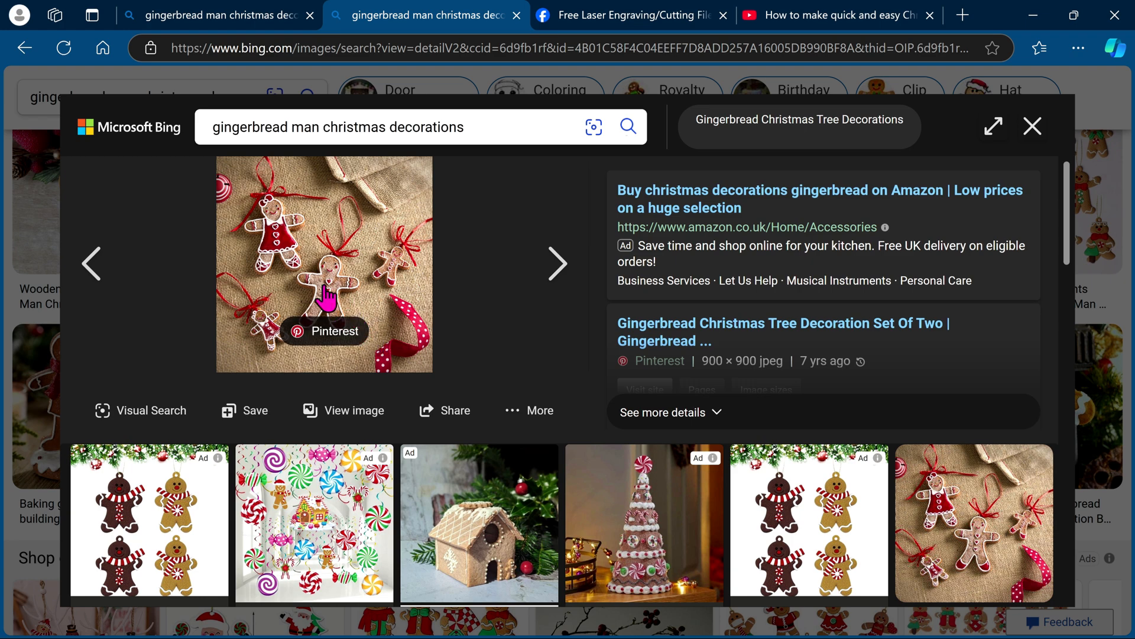
left_click(1033, 128)
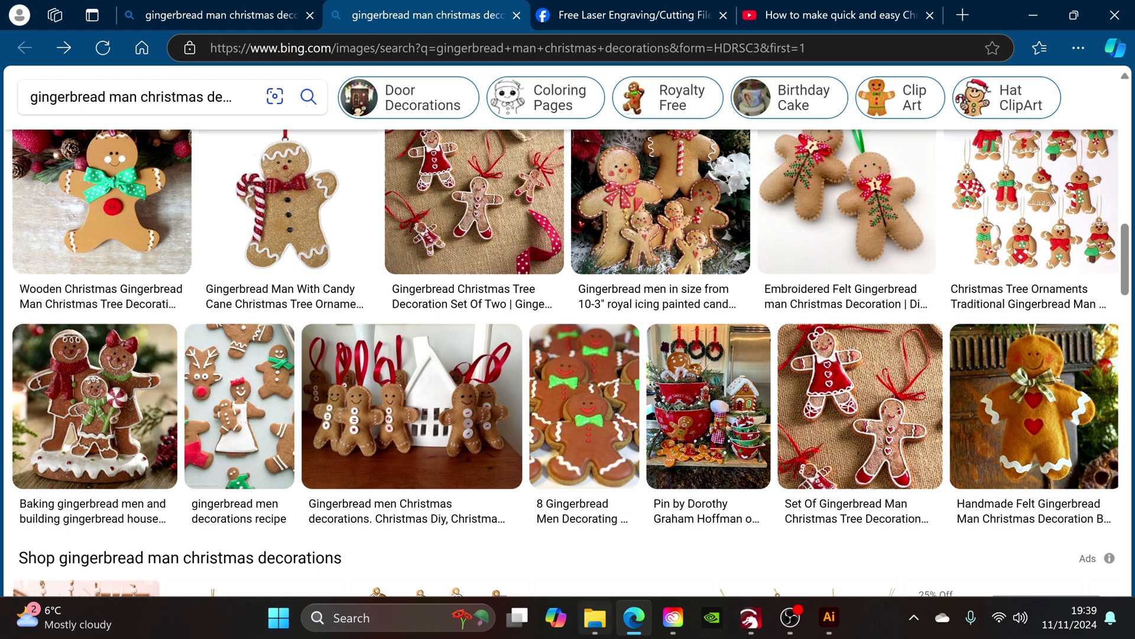
left_click(747, 620)
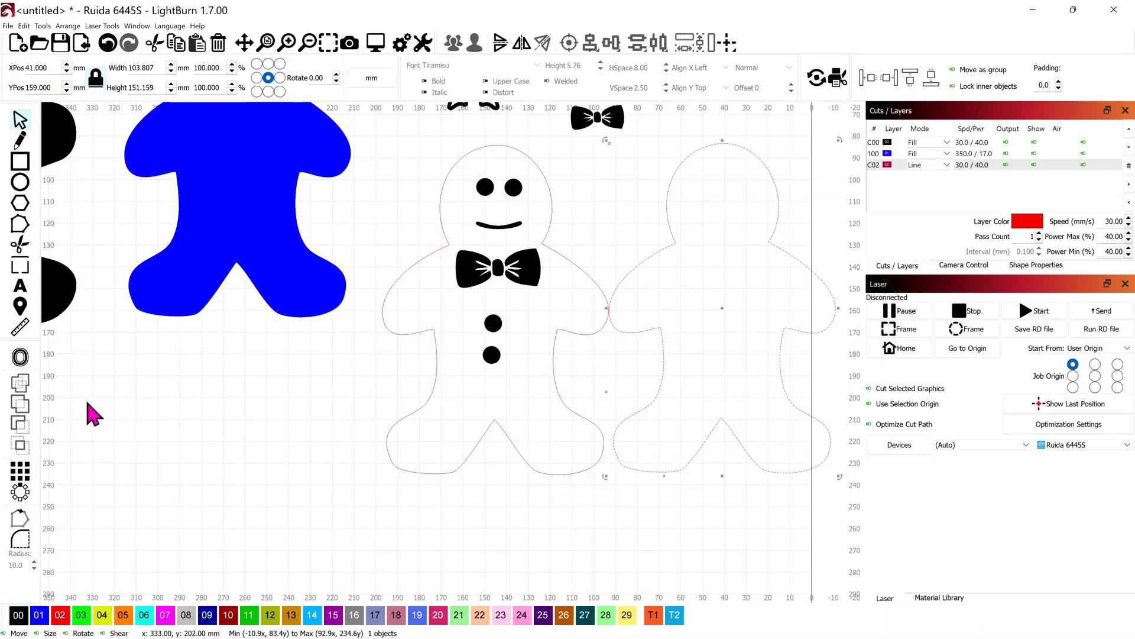
Offset the copied body outline inward by 3 mm with round corners
left_click(20, 357)
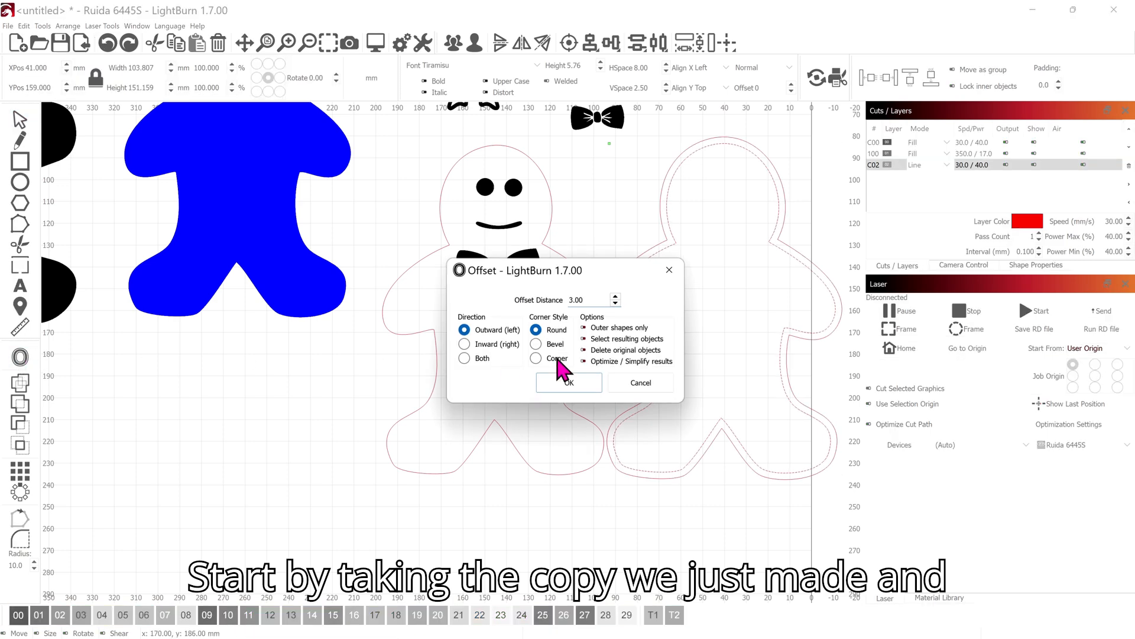
left_click(465, 344)
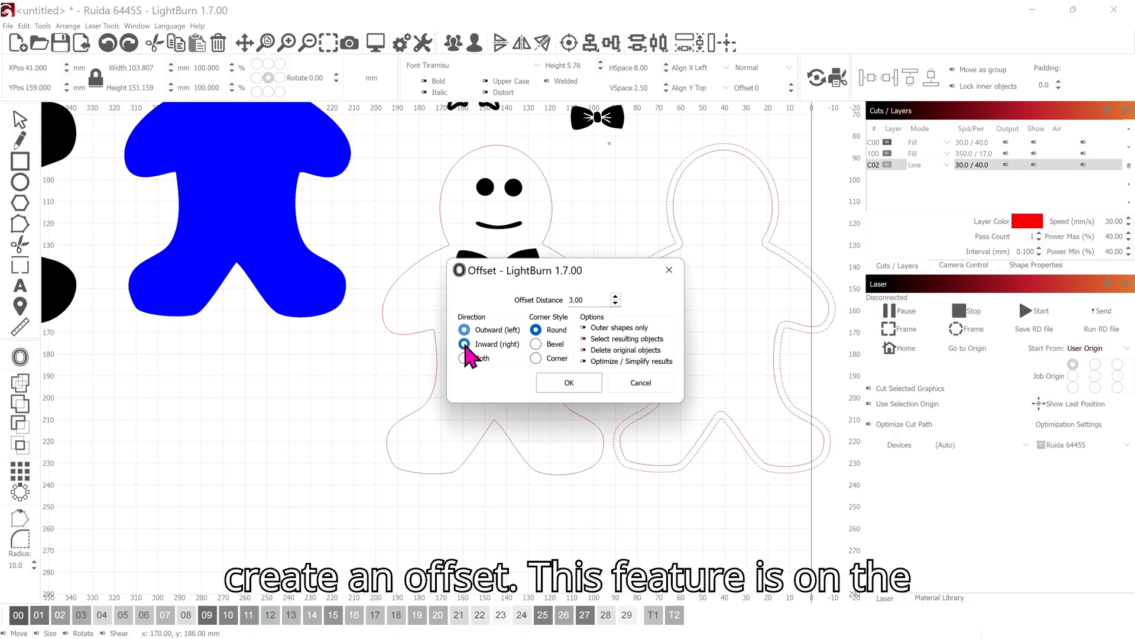
left_click(581, 385)
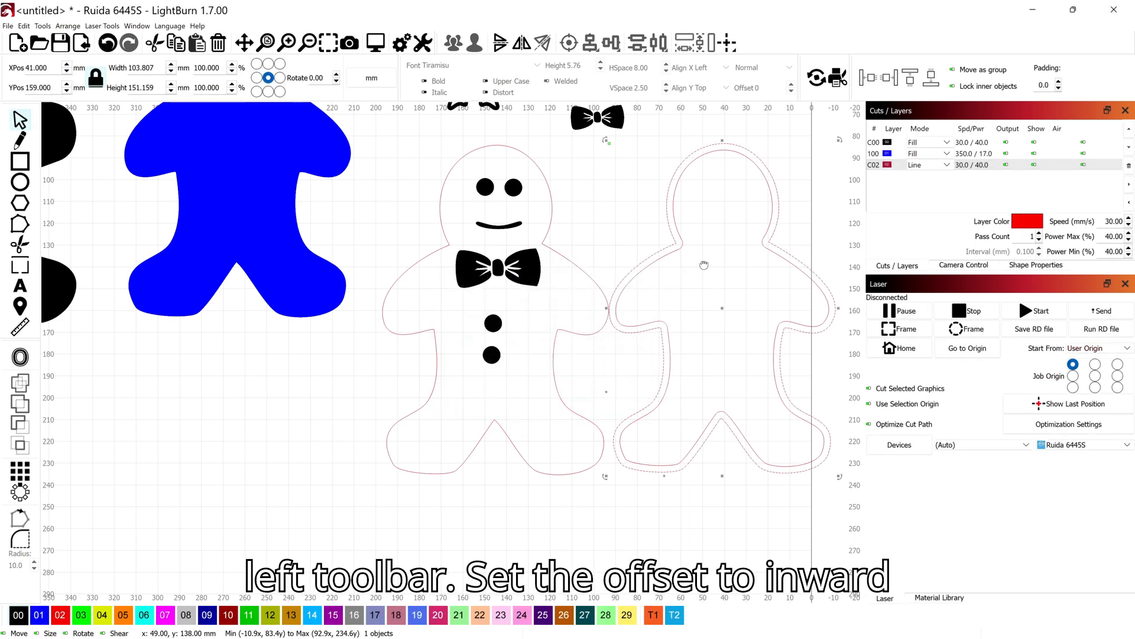
Weld the copied outline and its inner offset into one shape and assign it to layer 01
left_click_drag(705, 265, 513, 269)
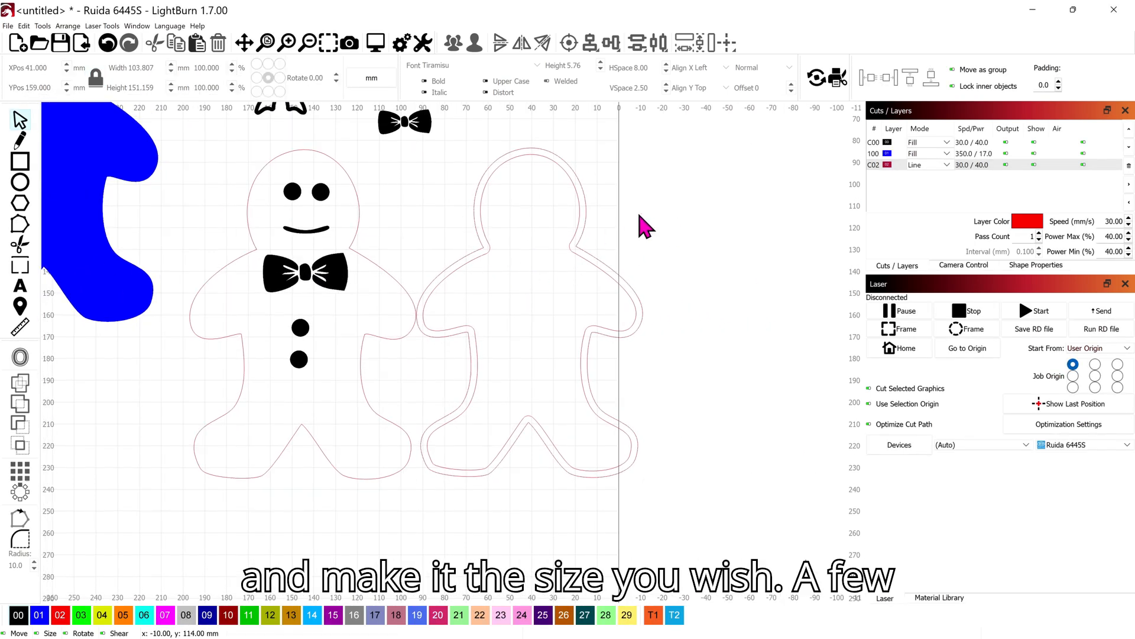
left_click(533, 231)
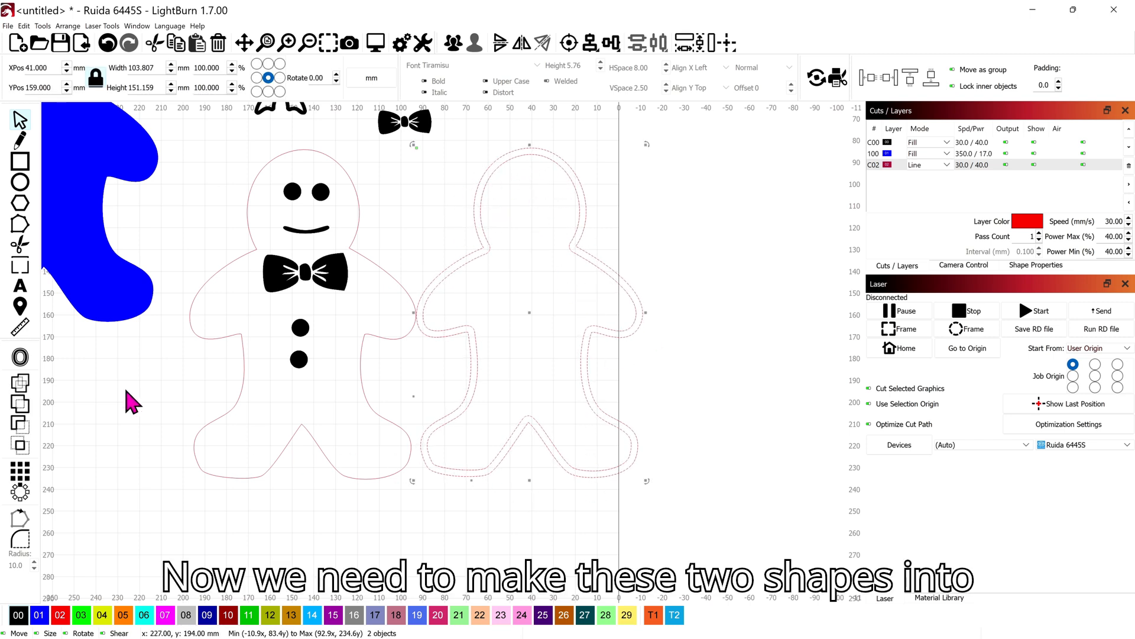
left_click(21, 383)
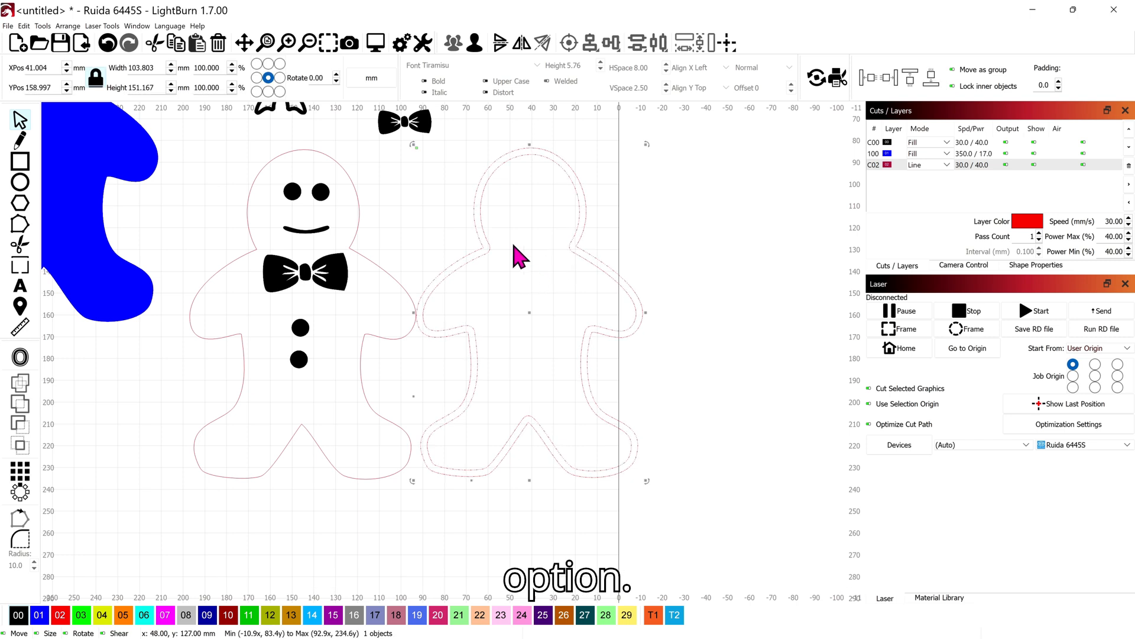
left_click(39, 615)
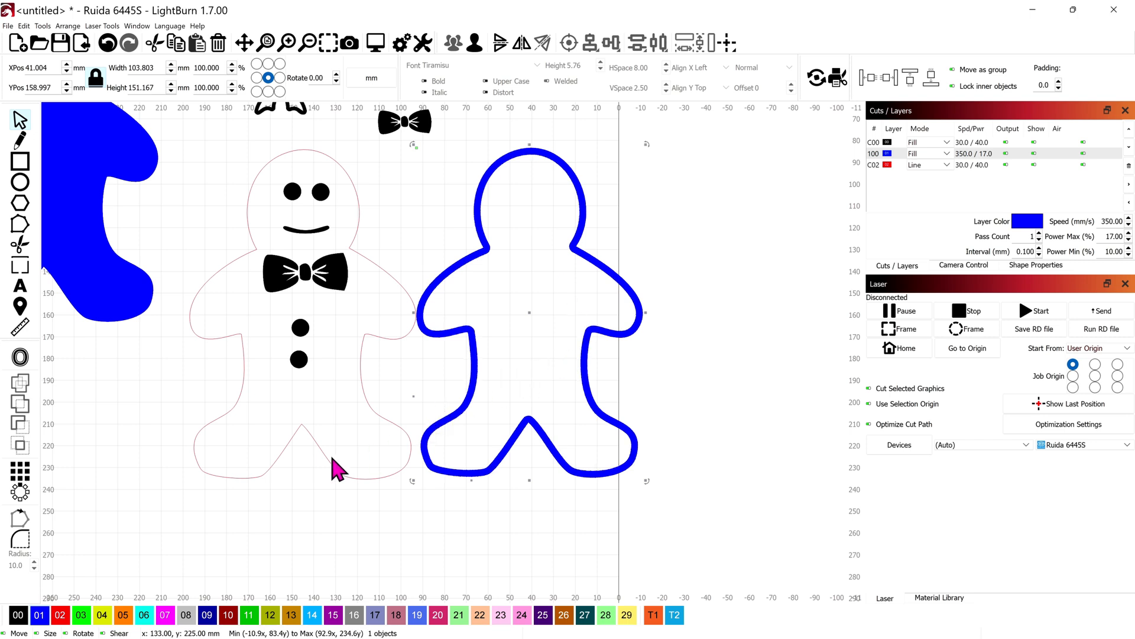
Lay the blue border over the decorated figure's outline and inspect how they fit together
left_click_drag(527, 312, 304, 315)
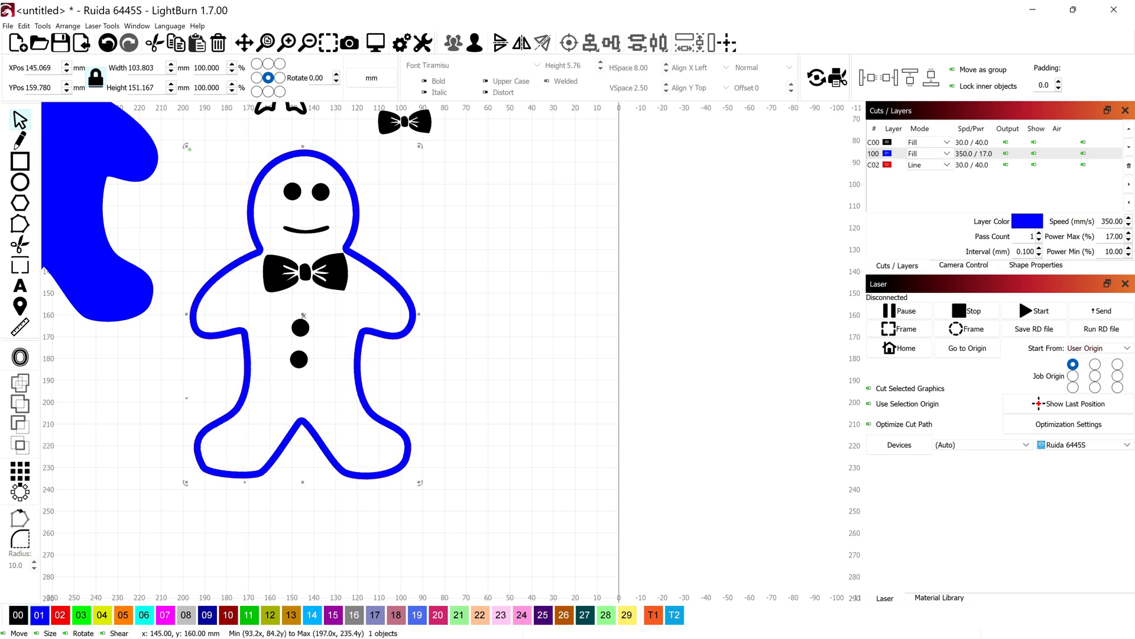
scroll(426, 279, "up", 3)
left_click_drag(426, 267, 683, 266)
scroll(515, 279, "up", 1)
scroll(580, 272, "down", 3)
scroll(545, 303, "down", 3)
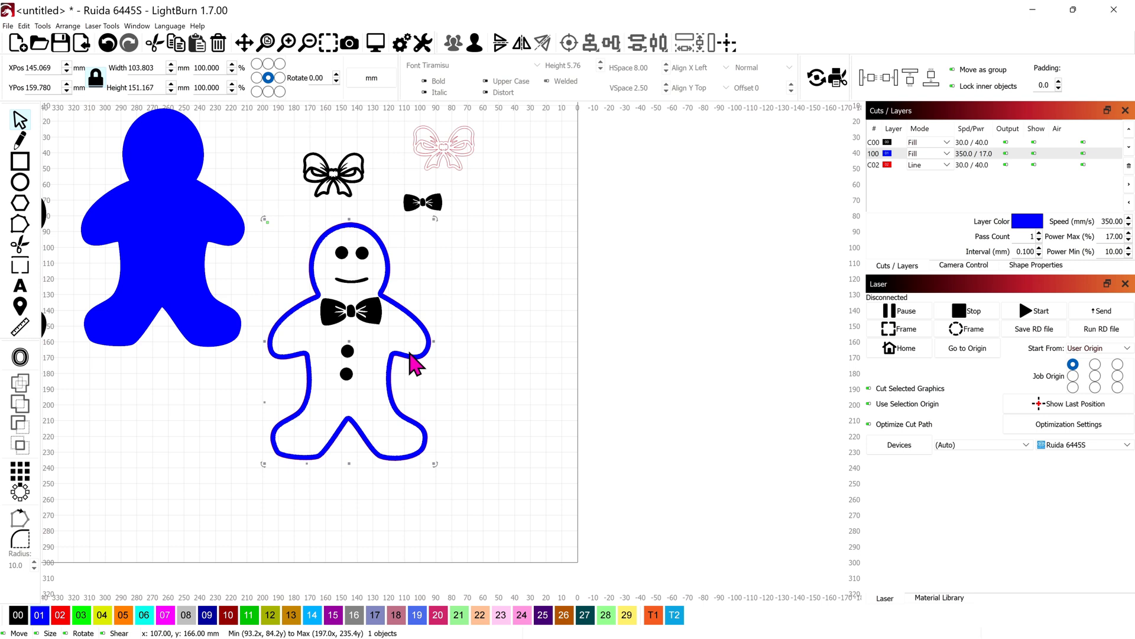
Move the border back off the decorated figure to the open area beside it and assign it to layer 02
left_click_drag(414, 363, 638, 365)
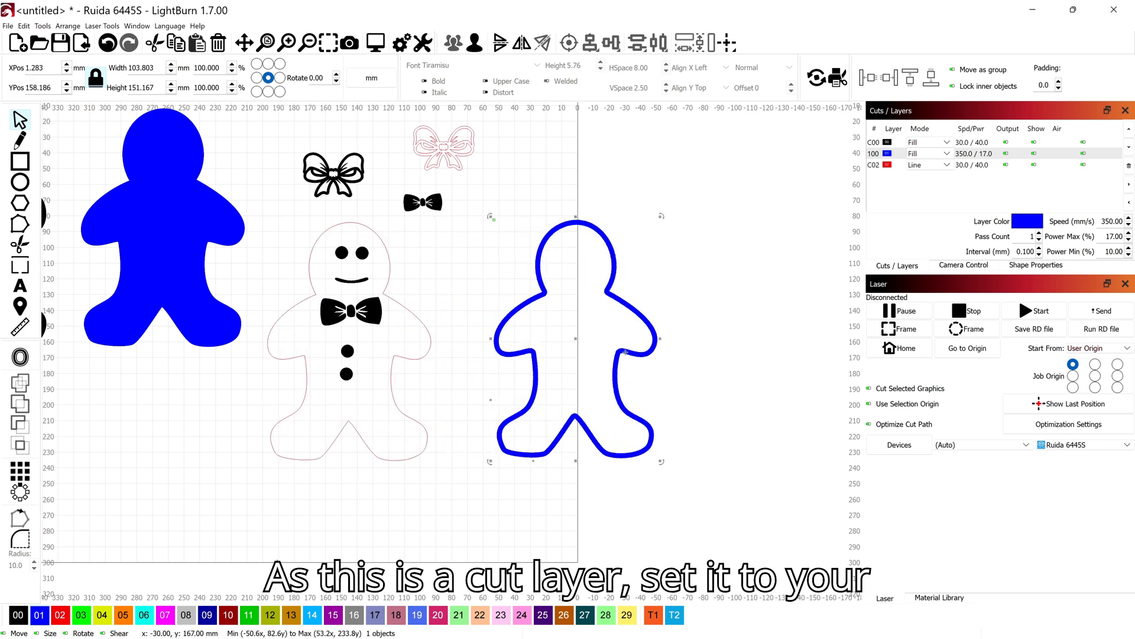
left_click(60, 615)
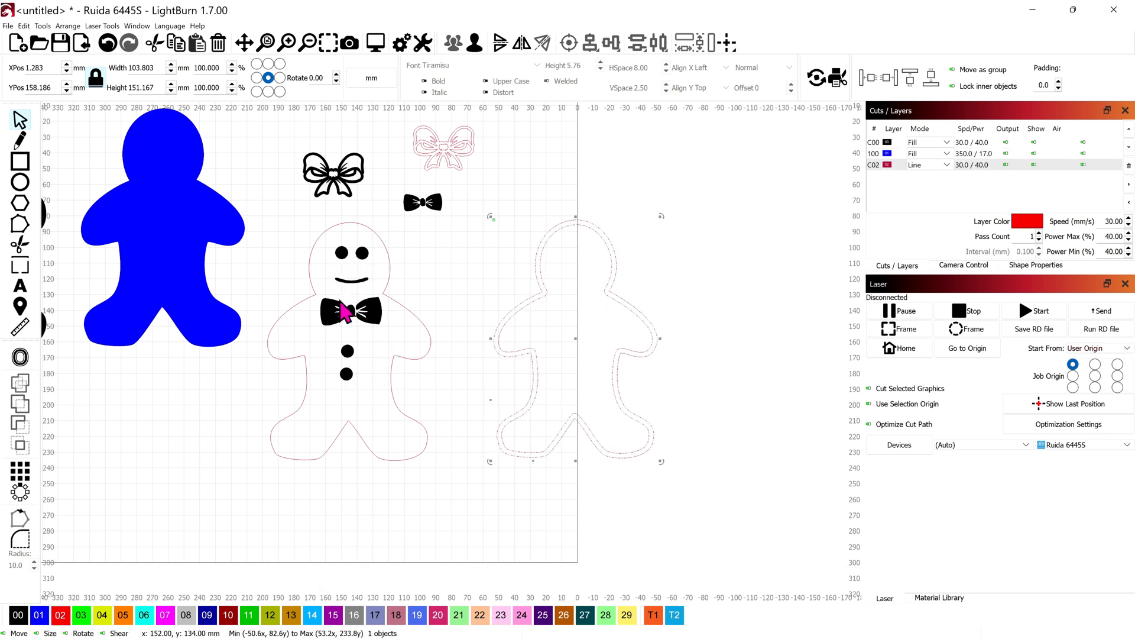
Duplicate the black gingerbread silhouette, place the copy below the originals, and assign it to layer 02
scroll(398, 343, "down", 2)
left_click_drag(423, 333, 622, 264)
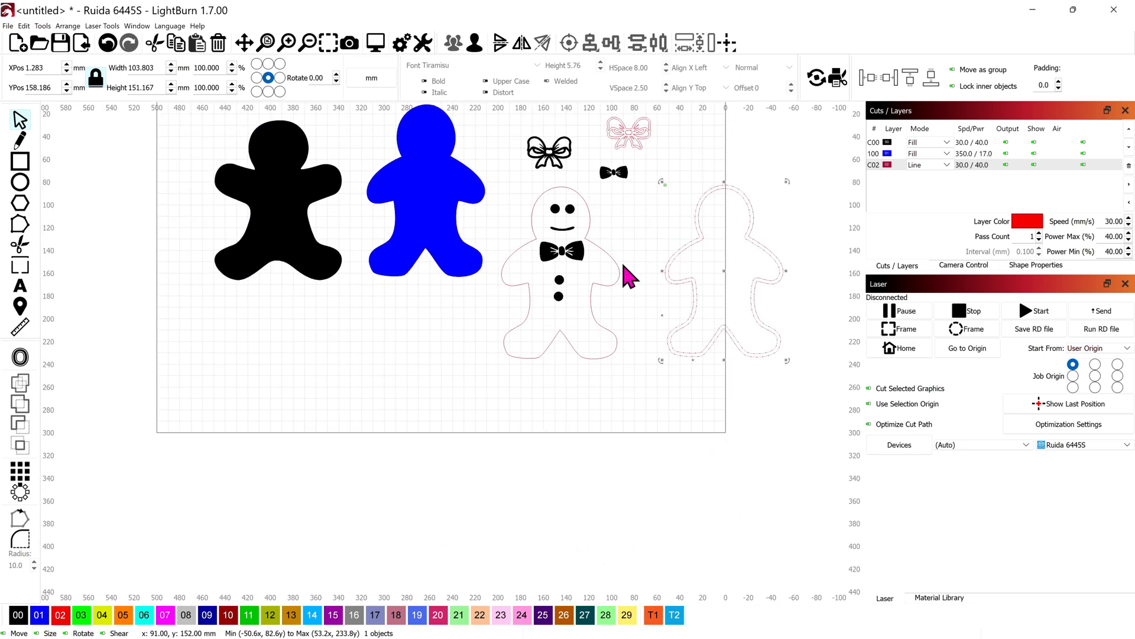
left_click(284, 208)
key("ctrl+c")
key("ctrl+v")
left_click_drag(284, 206, 388, 418)
left_click(65, 616)
left_click(342, 350)
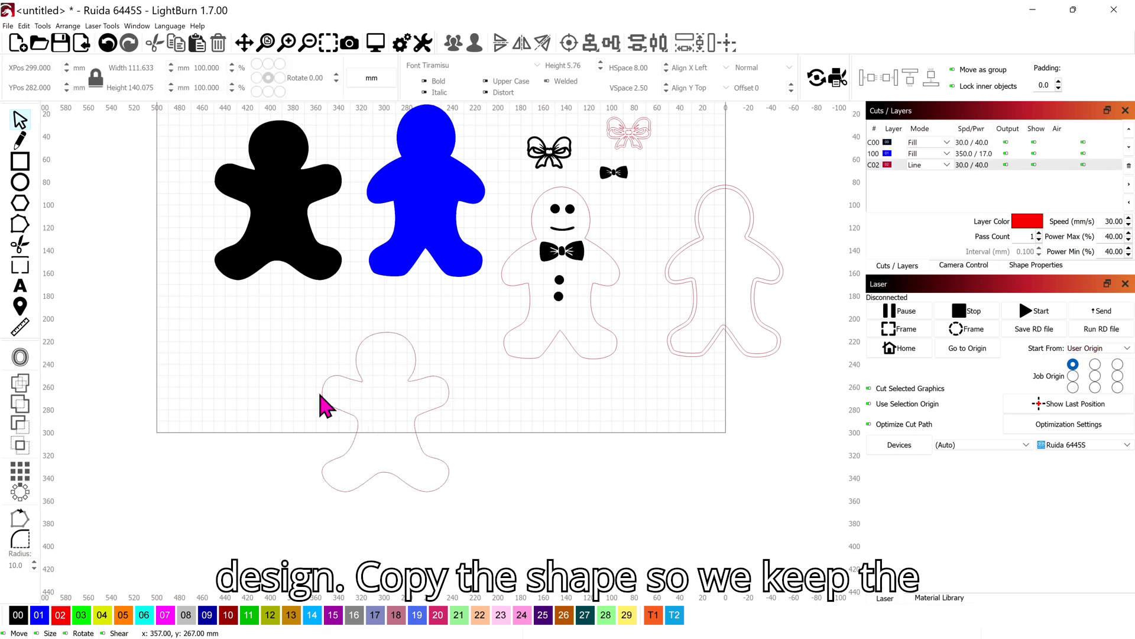
Place the red bow's outer outline and its inner details as separate pieces beside the new silhouette outline
left_click_drag(647, 171, 630, 288)
left_click(612, 250)
left_click_drag(612, 250, 680, 461)
Assign the bow's inner details to layer 03 and align them centrally with the bow's outer outline
scroll(436, 399, "up", 2)
scroll(532, 315, "up", 2)
left_click(658, 431)
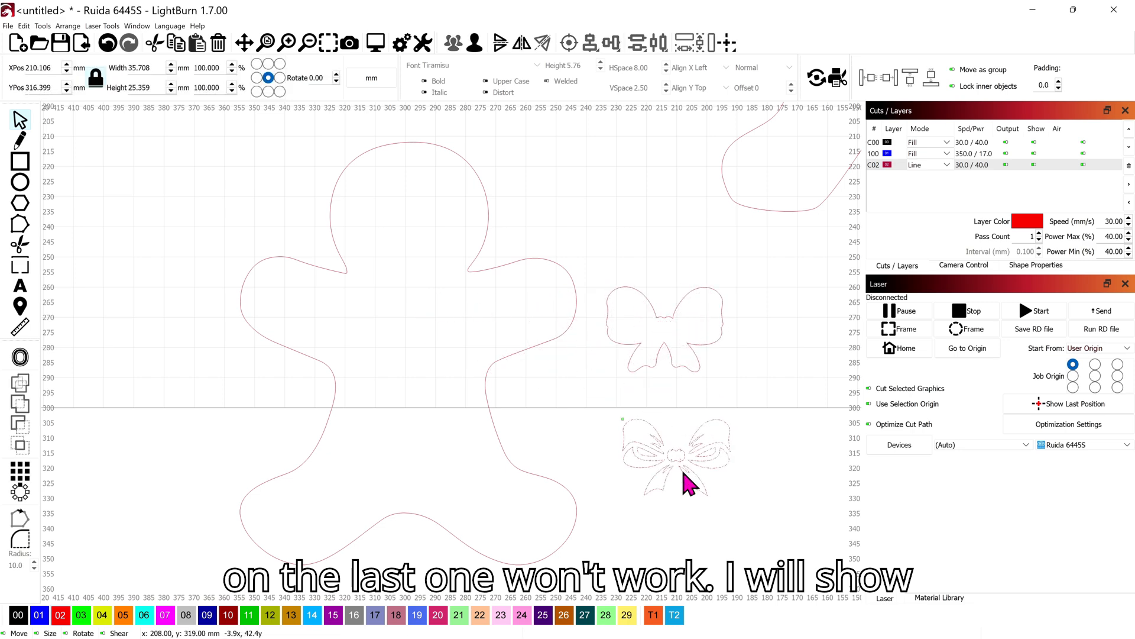
left_click(81, 615)
left_click(672, 291, "shift")
left_click(569, 43)
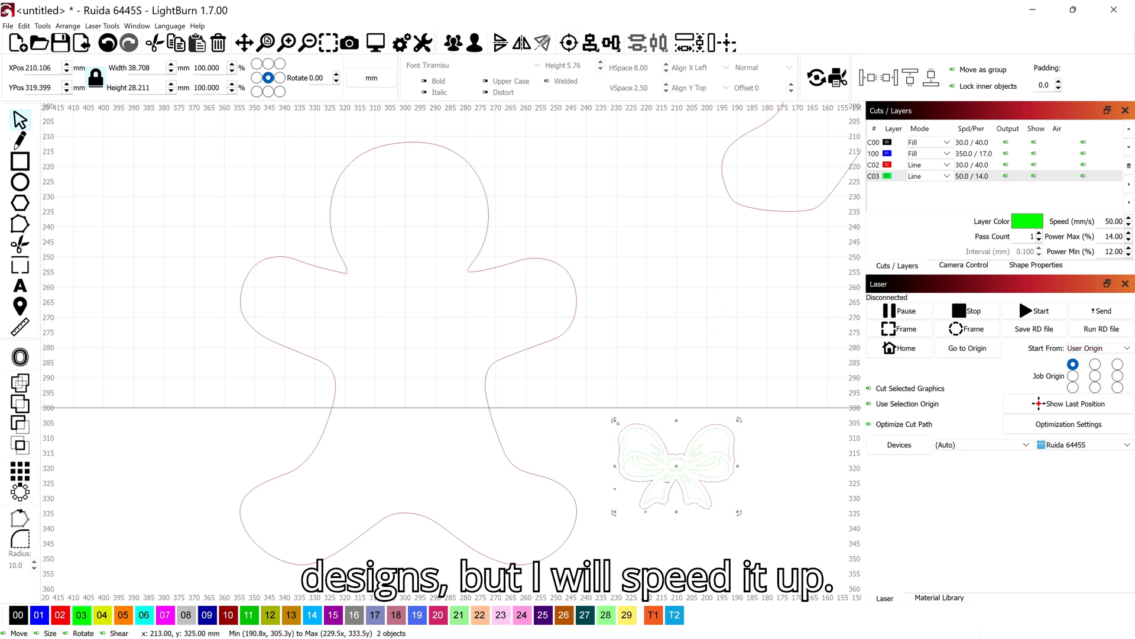
Move the bow onto the top of the new silhouette's head and center it horizontally on the body outline
scroll(565, 420, "down", 2)
left_click_drag(563, 421, 586, 461)
left_click_drag(669, 491, 480, 249)
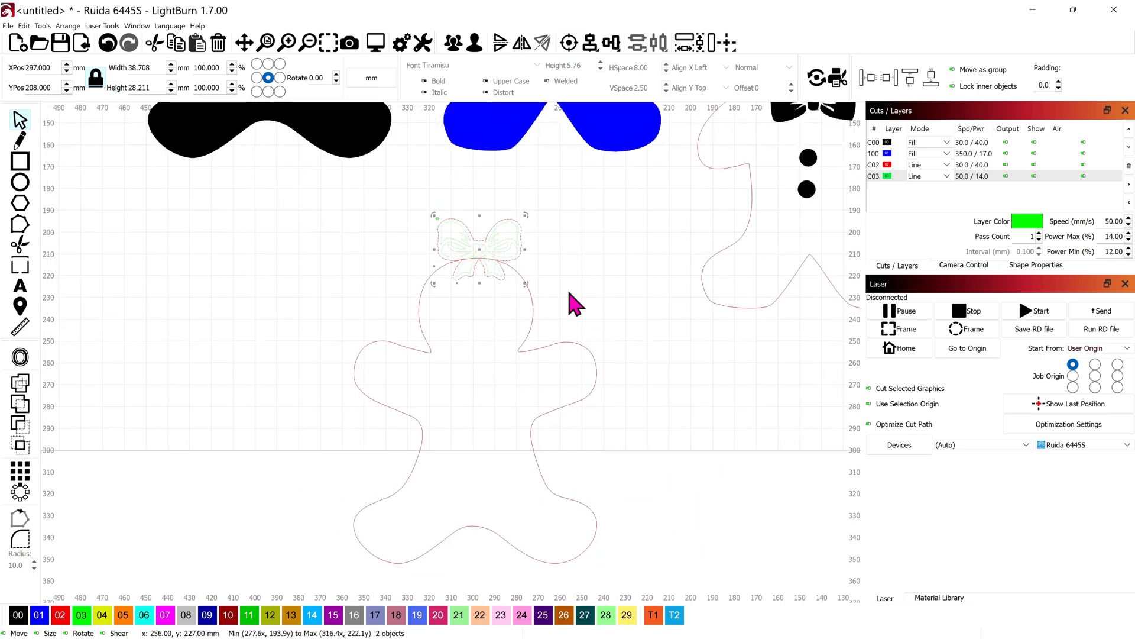
left_click(454, 254, "shift")
scroll(496, 278, "up", 5)
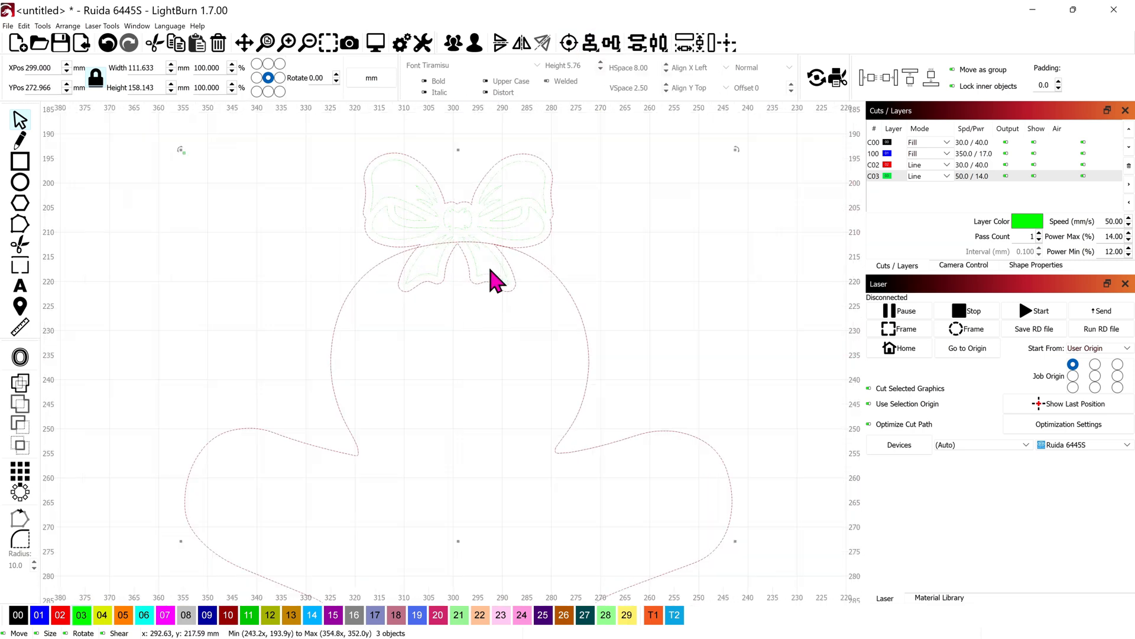
Examine where the bow's outer outline overlaps the head outline, switching the bow's inner details in and out of the selection
left_click(522, 298)
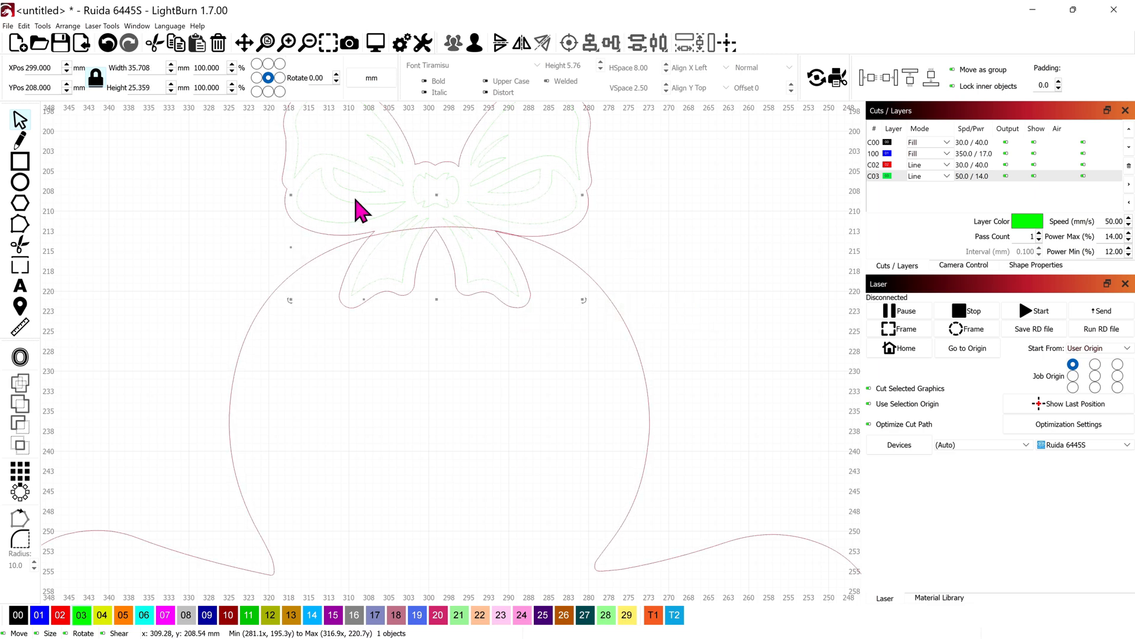
scroll(532, 402, "up", 2)
left_click_drag(716, 409, 558, 319)
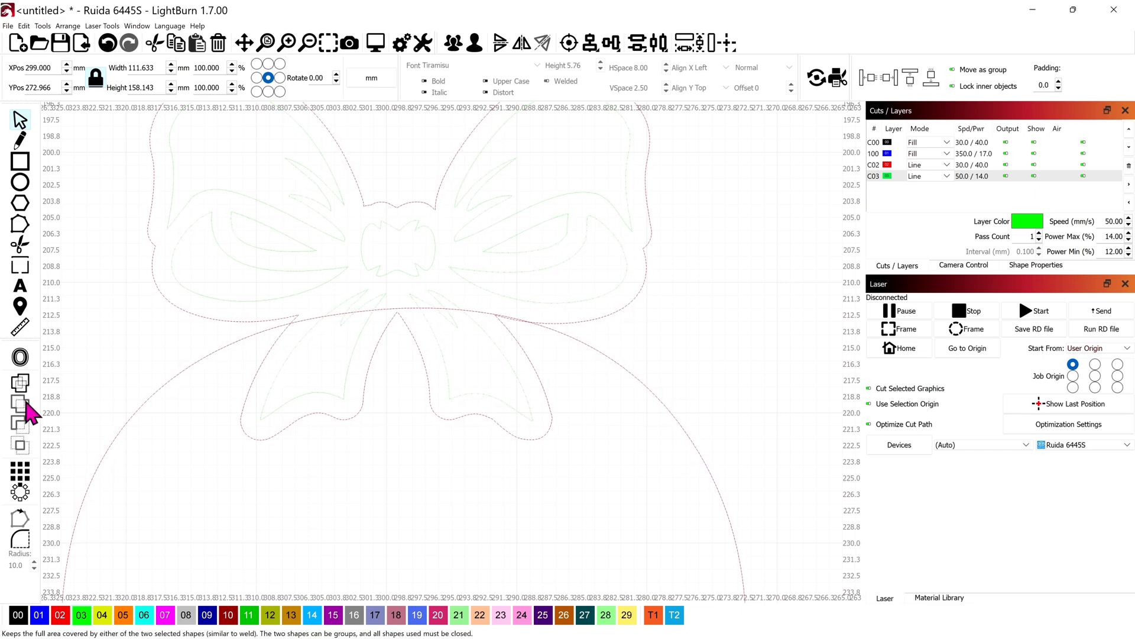
scroll(497, 326, "down", 2)
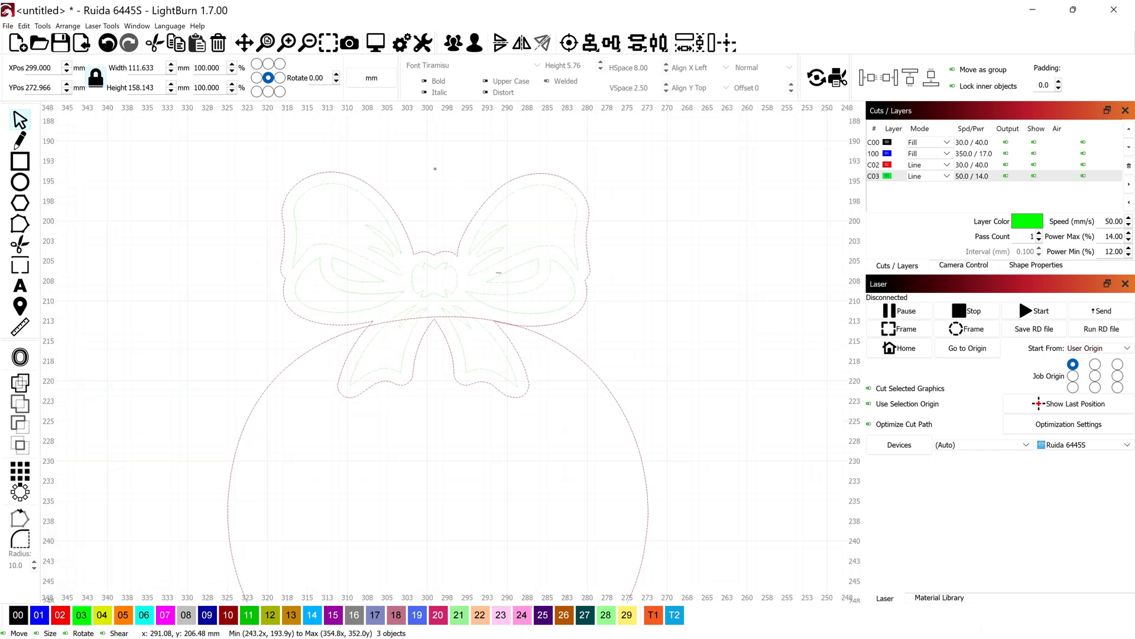
left_click(504, 280, "shift")
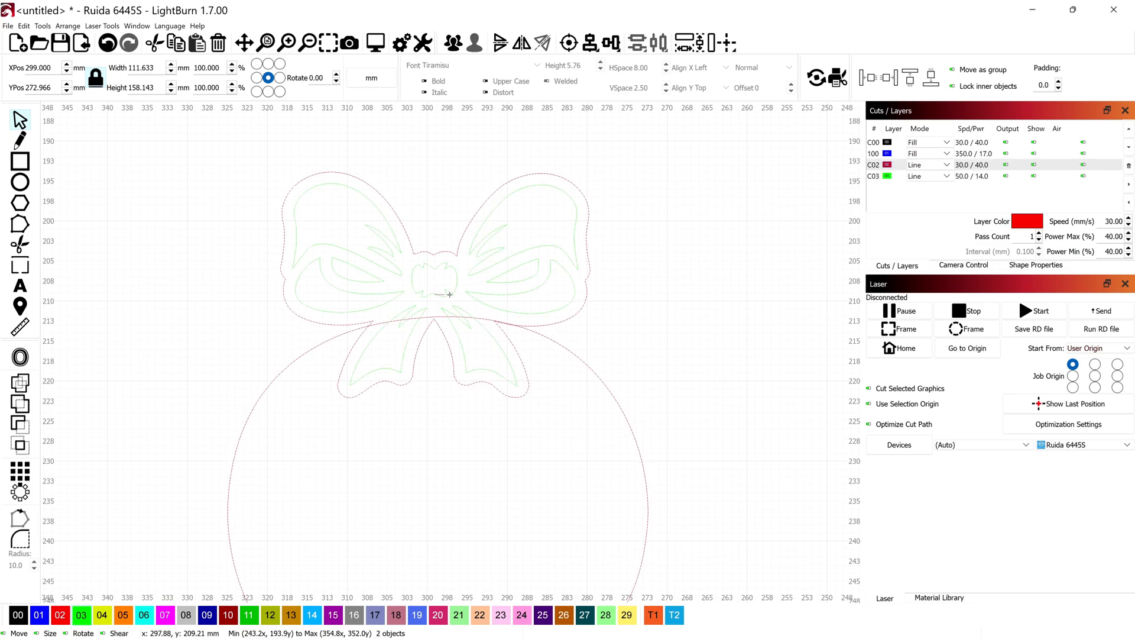
left_click(471, 274, "shift")
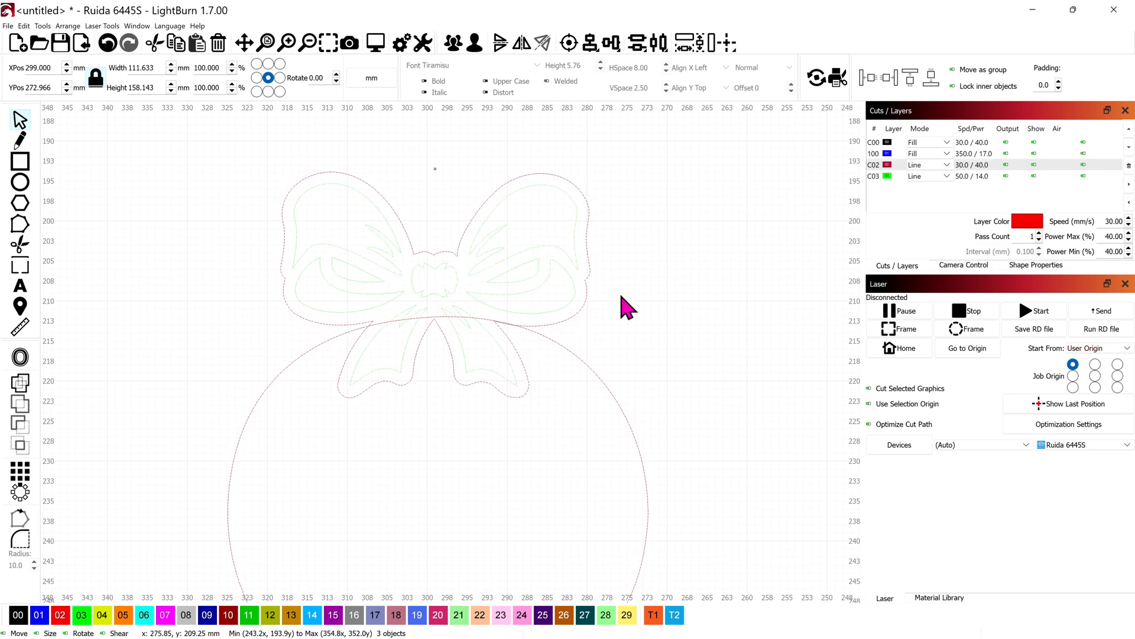
scroll(521, 327, "up", 8)
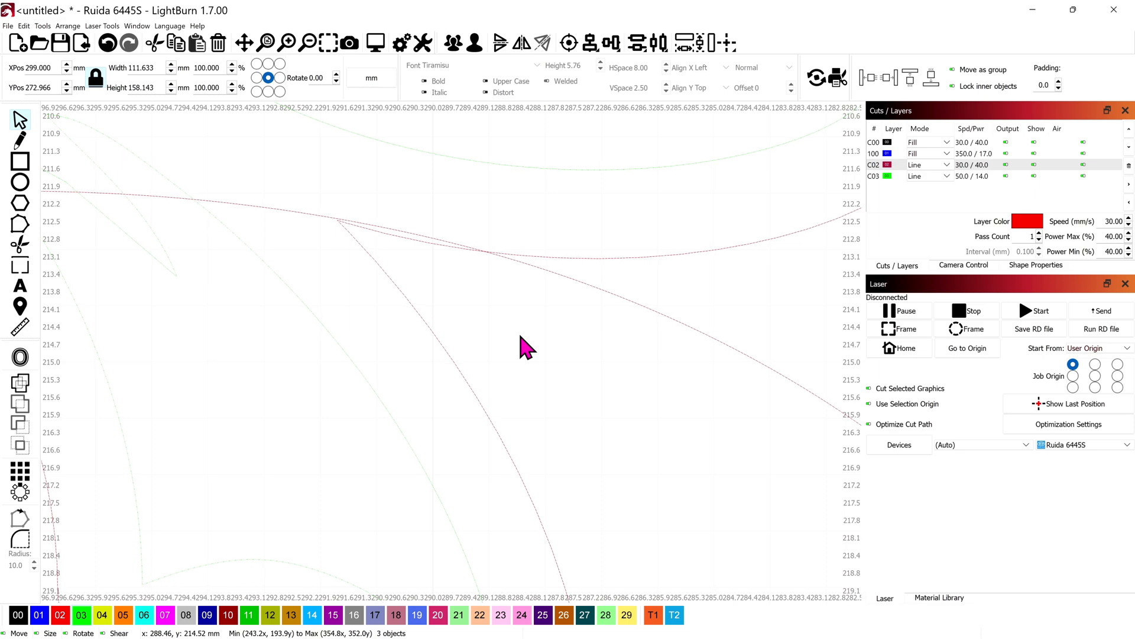
scroll(521, 327, "down", 11)
scroll(520, 327, "down", 2)
left_click(499, 305)
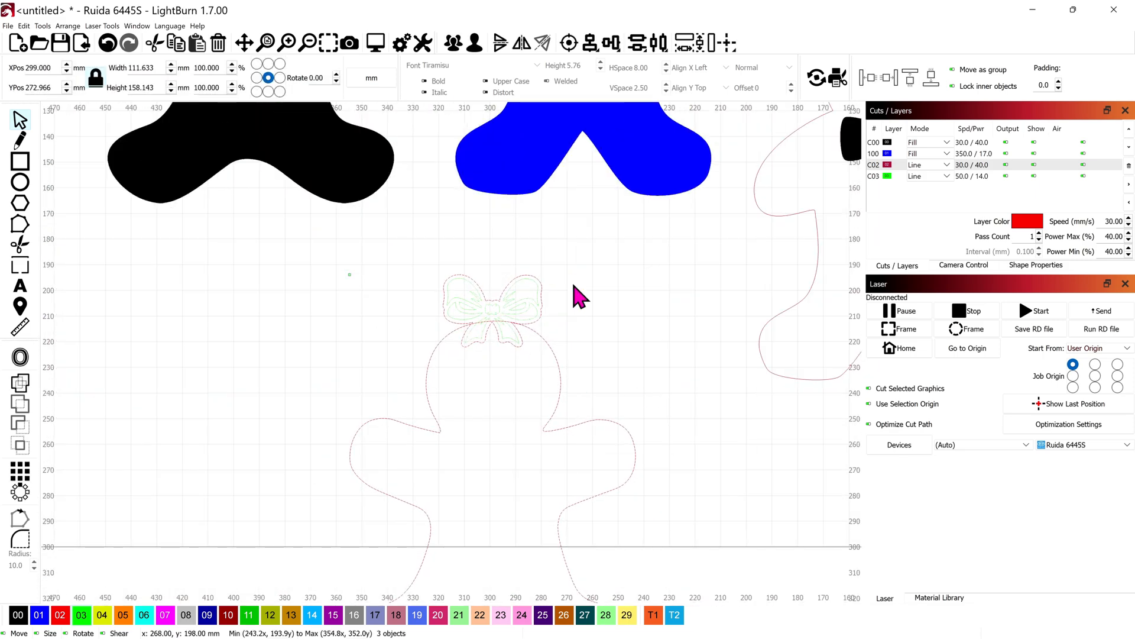
left_click(523, 299)
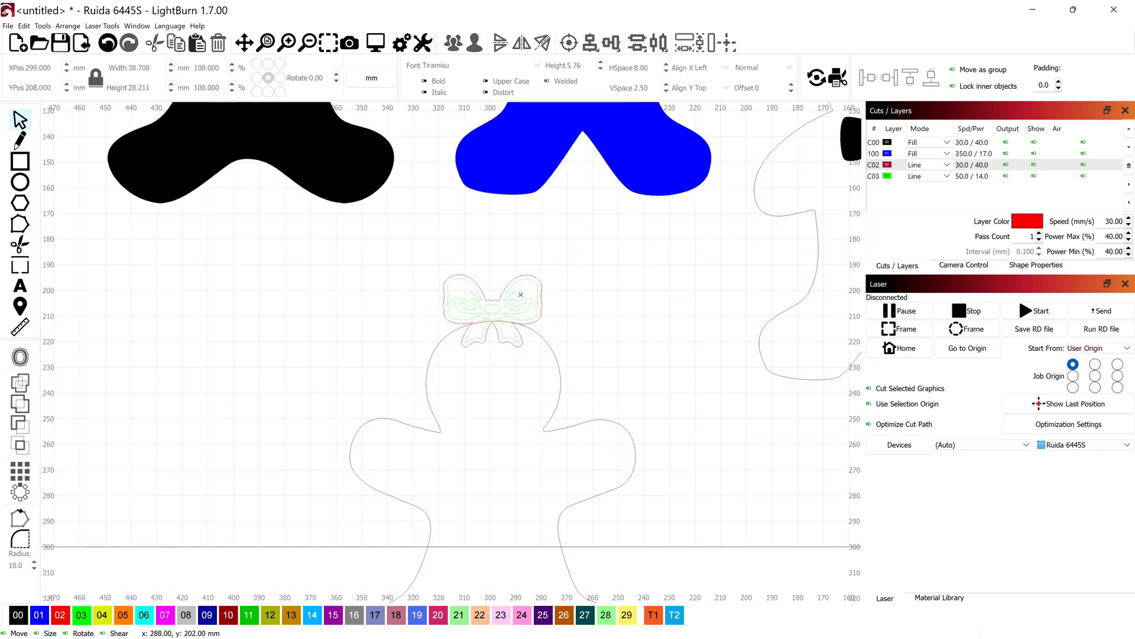
left_click(514, 300)
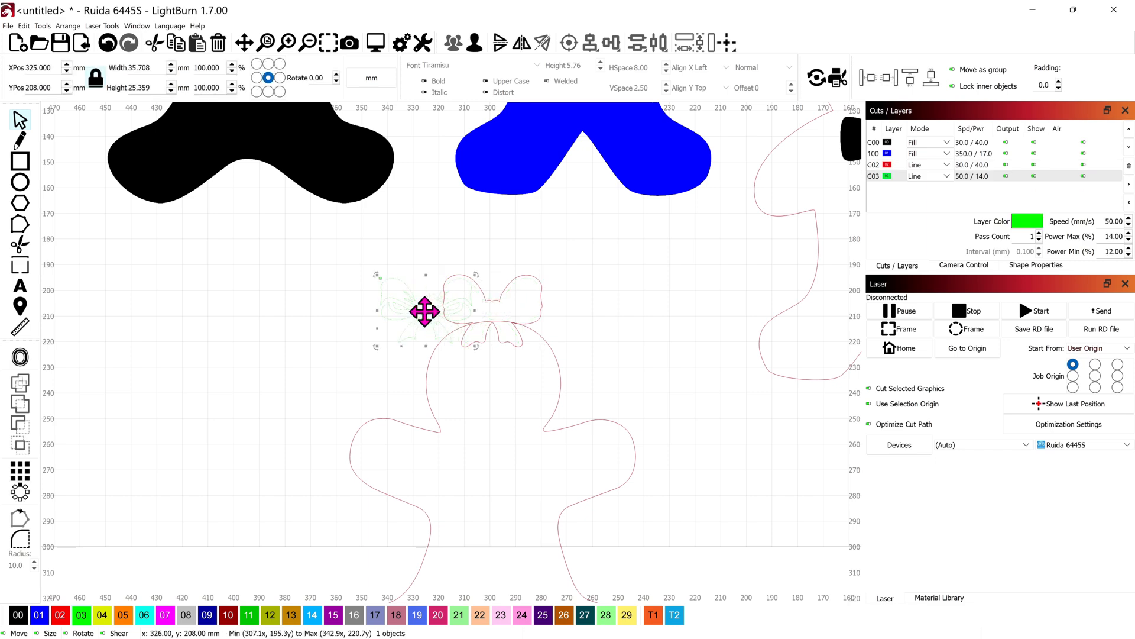
scroll(529, 327, "up", 4)
left_click(650, 338)
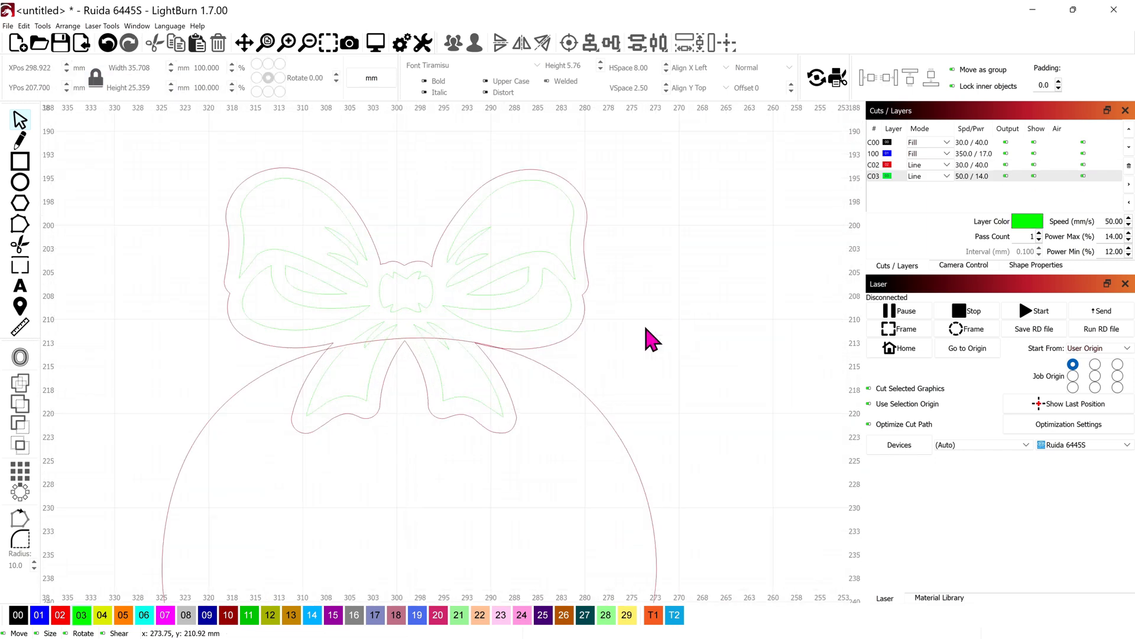
Unite the bow's outer outline with the body outline into one shape, leaving the bow's inner details separate
left_click(575, 333)
left_click(589, 399, "shift")
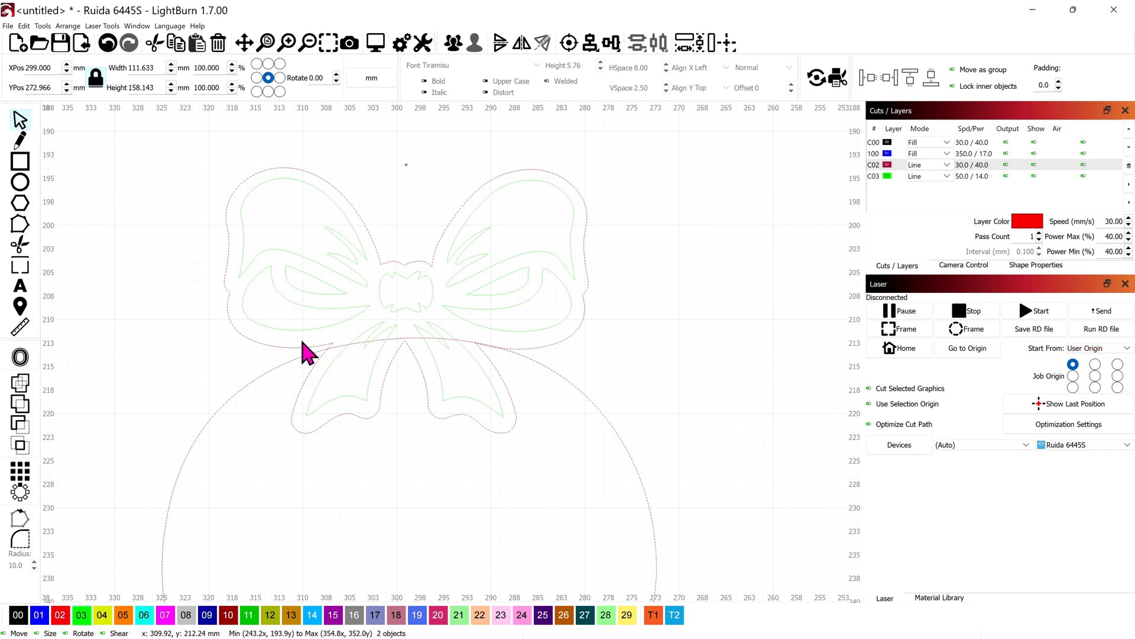
left_click(22, 402)
scroll(472, 349, "up", 1)
scroll(479, 359, "down", 6)
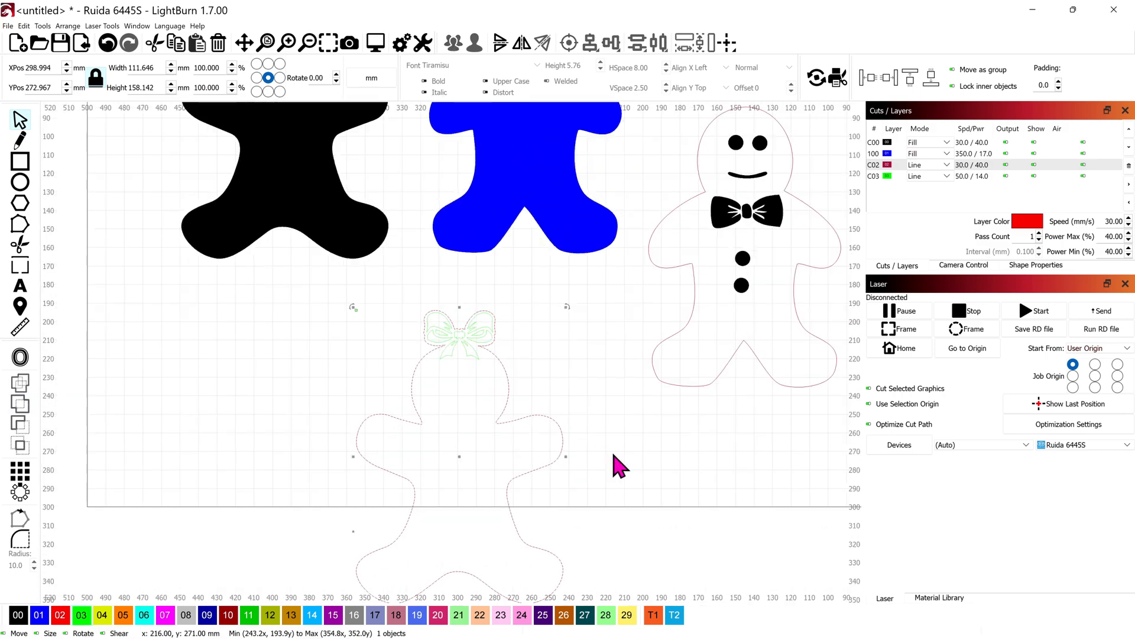
Copy one eye and the mouth from the decorated figure onto the head of the figure with the hair bow
left_click(632, 466)
scroll(635, 467, "down", 4)
left_click_drag(696, 220, 729, 257)
key("ctrl+c")
key("ctrl+v")
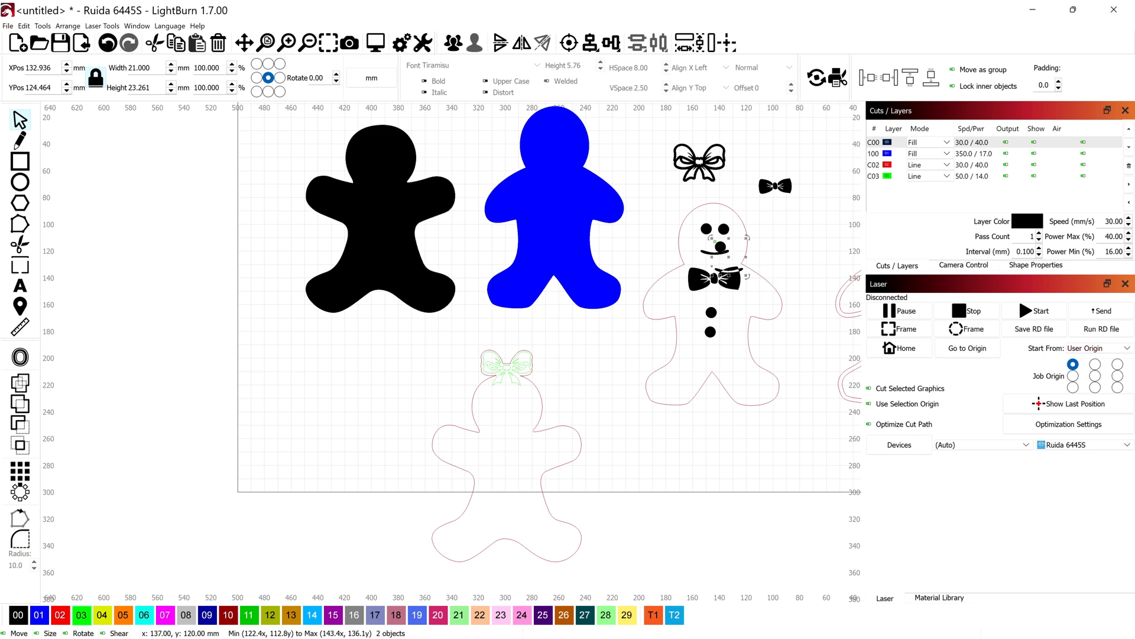
left_click_drag(730, 255, 513, 422)
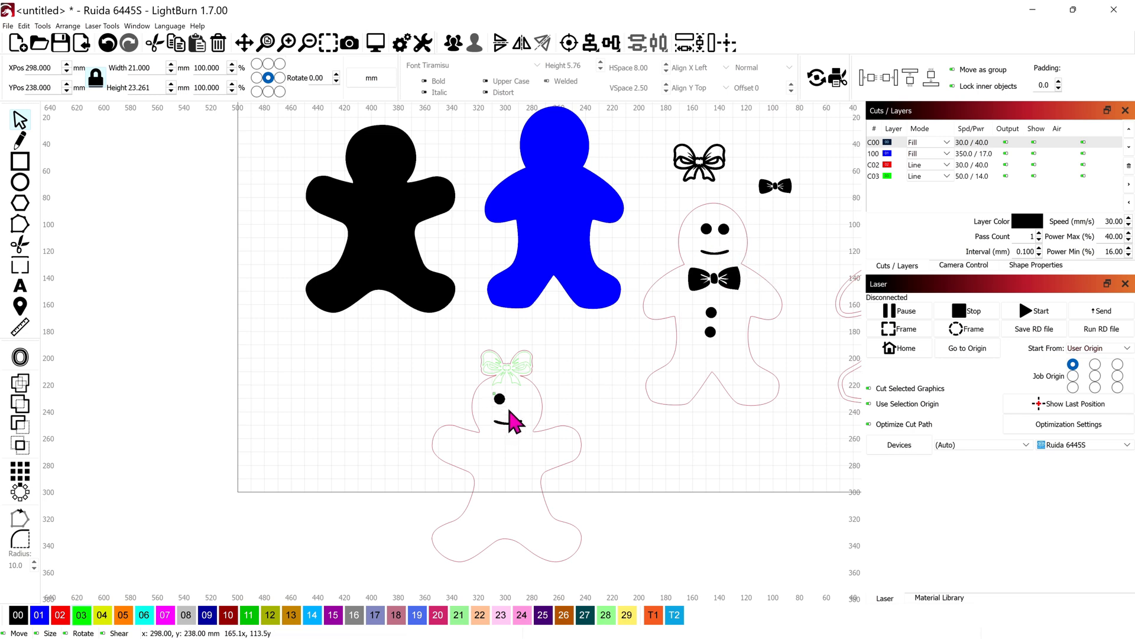
Duplicate the eye on the bow-topped head and place the copy beside it to complete the pair
scroll(512, 421, "up", 6)
left_click(482, 385)
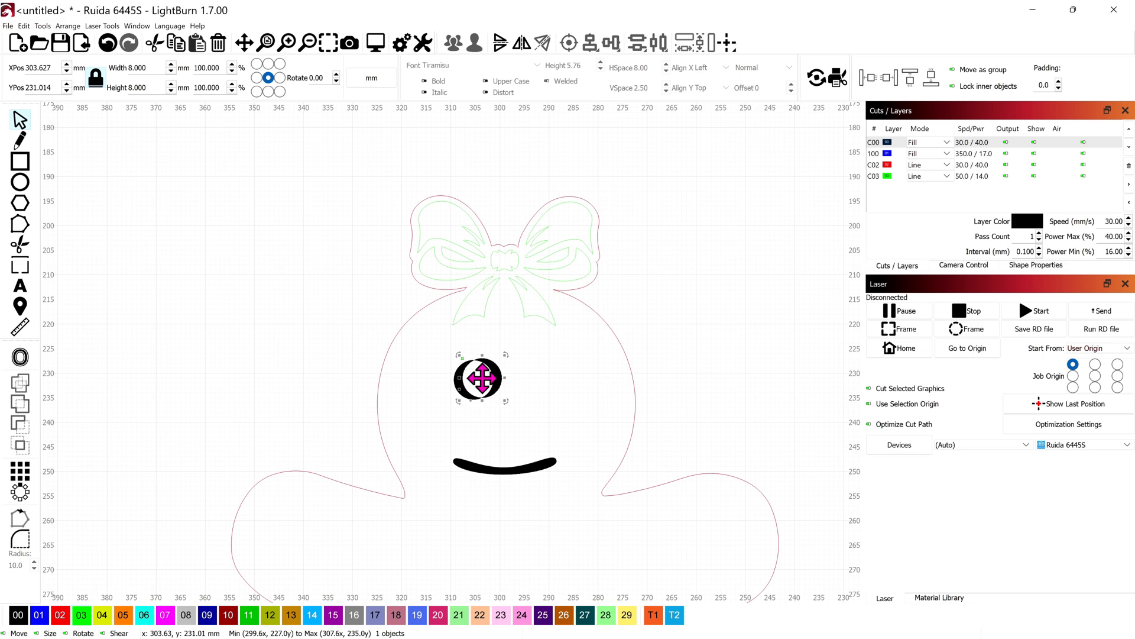
key("ctrl+c")
key("ctrl+v")
left_click_drag(542, 395, 546, 390)
scroll(542, 394, "down", 6)
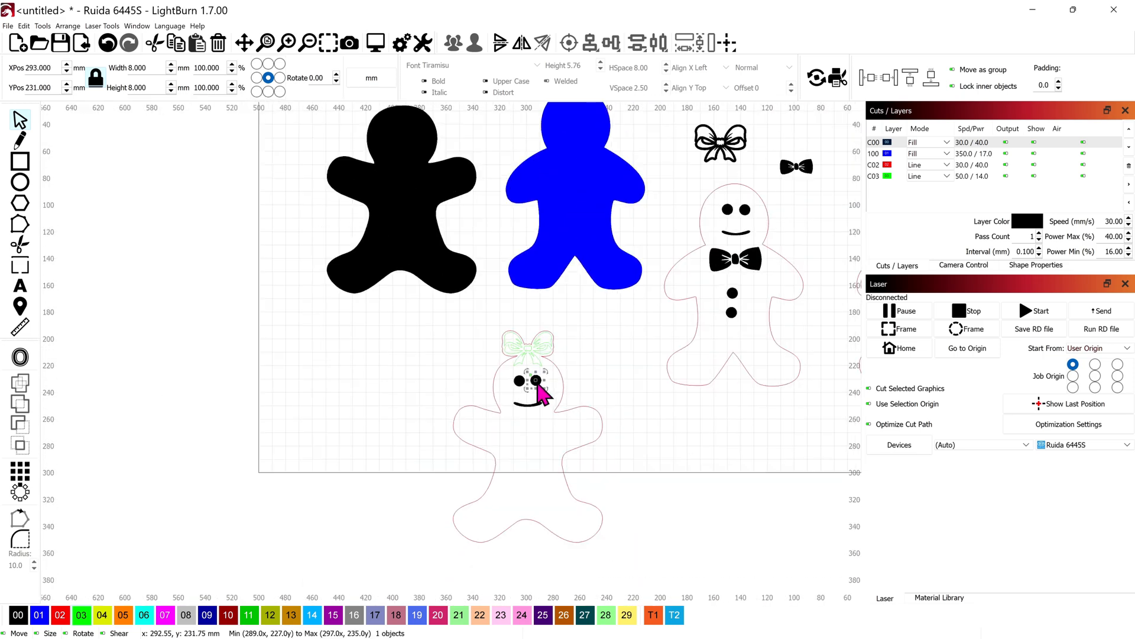
Duplicate the united body-and-bow outline and place the copy to the right of the figure
left_click(571, 387)
left_click(460, 544)
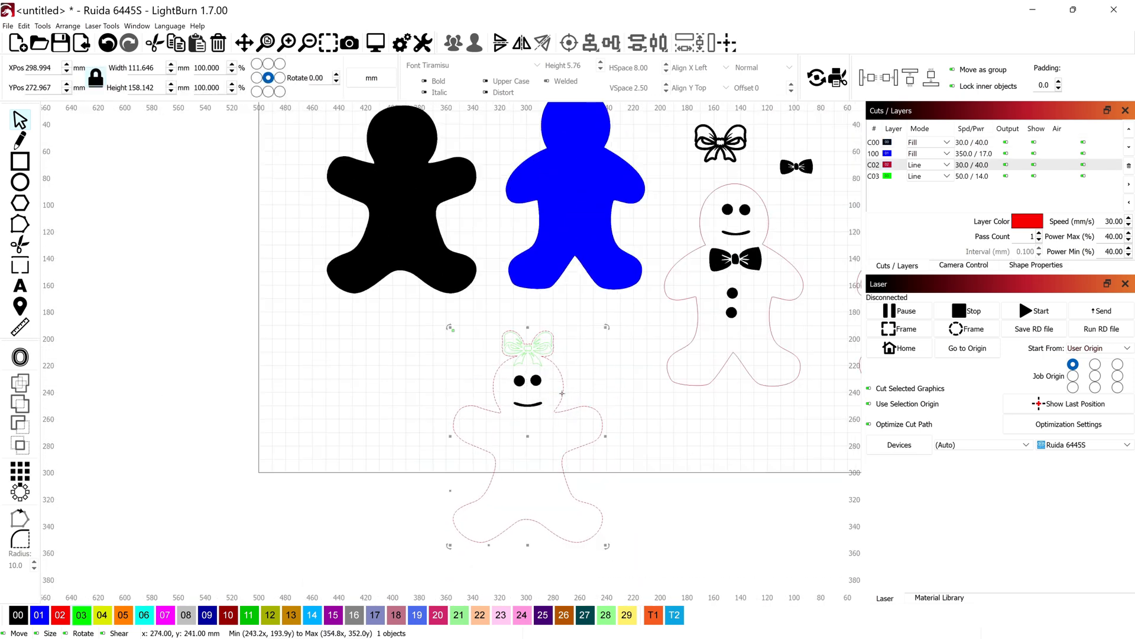
key("ctrl+d")
left_click_drag(562, 393, 725, 396)
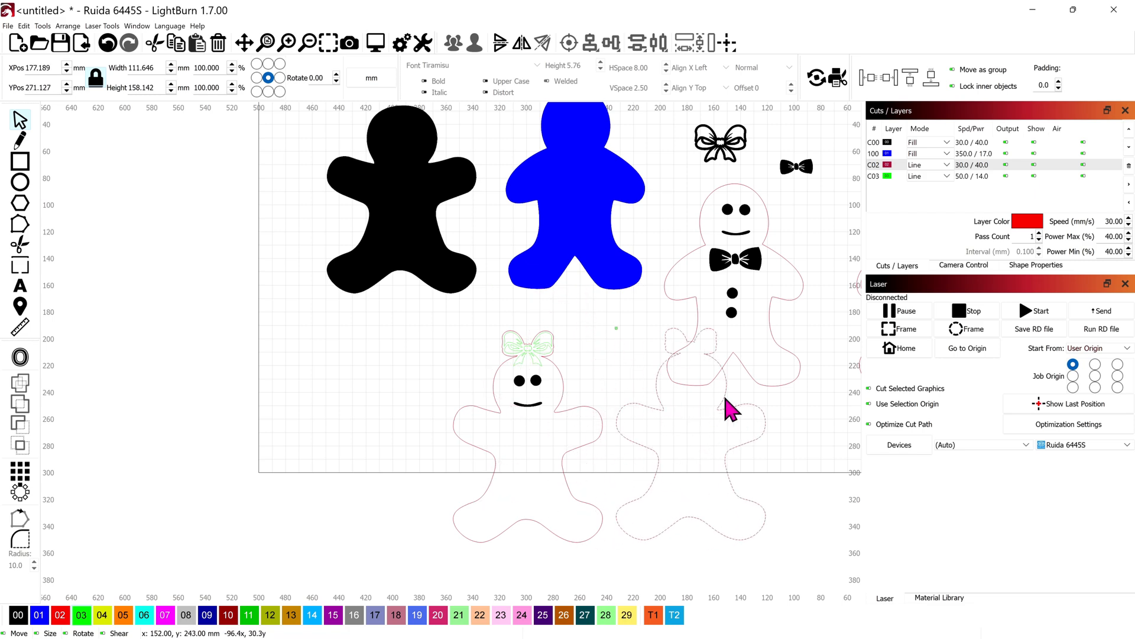
Offset the duplicated outline inward by 3 mm with round corners and combine both contours into one border shape
left_click(20, 357)
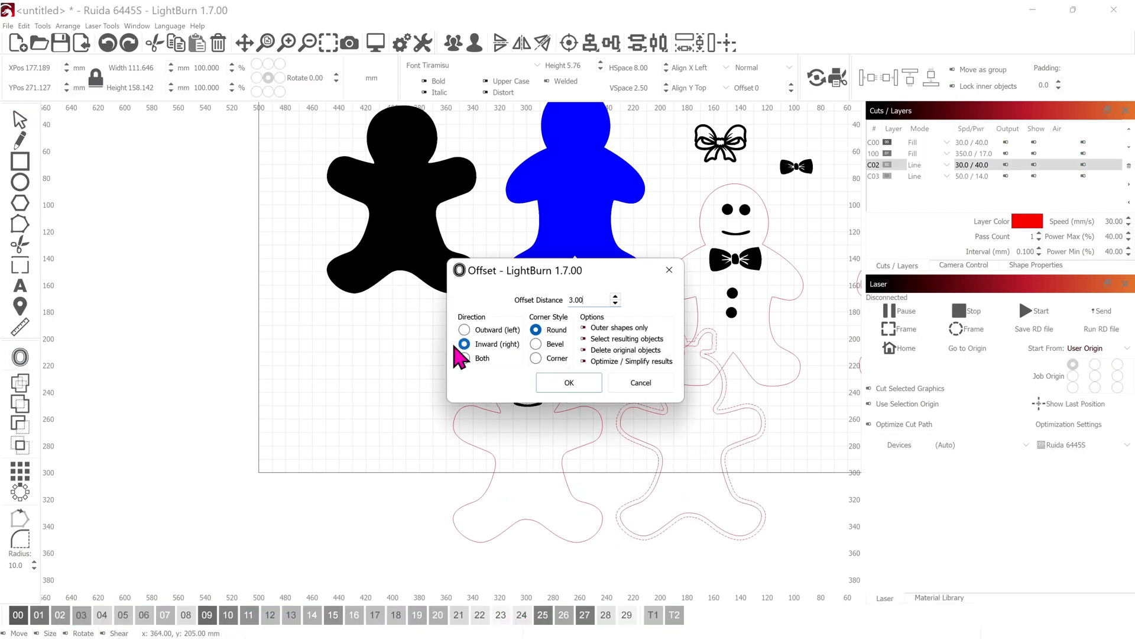
left_click(568, 382)
left_click_drag(712, 489, 747, 501)
key("ctrl+z")
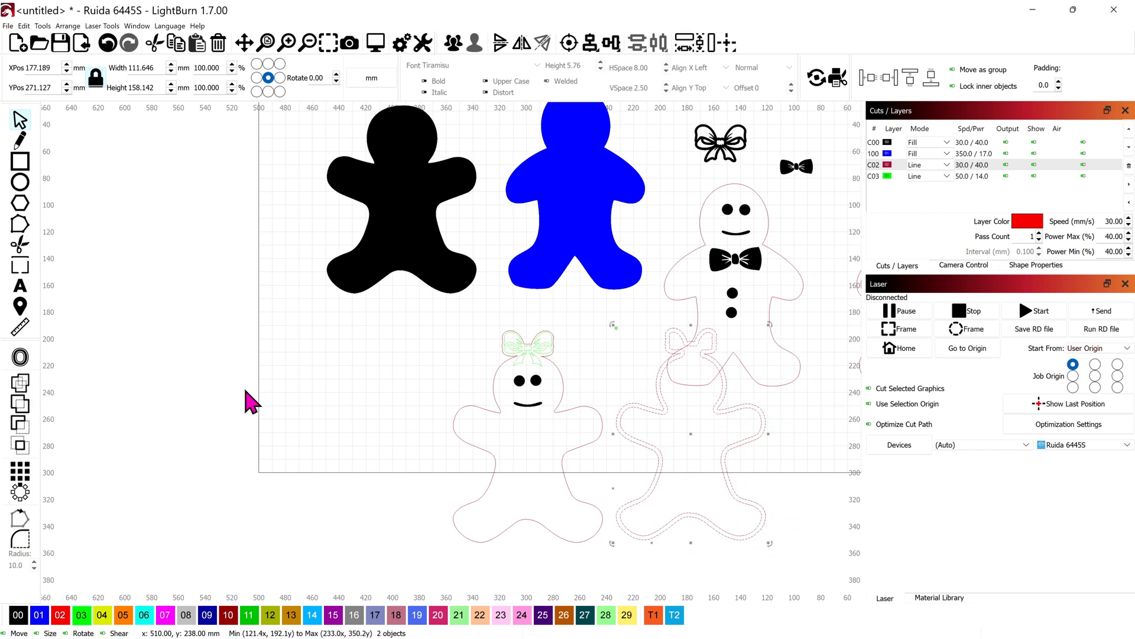
Move the border shape onto the bow-topped figure and center it over the figure's outline
left_click_drag(686, 431, 527, 426)
scroll(526, 425, "up", 3)
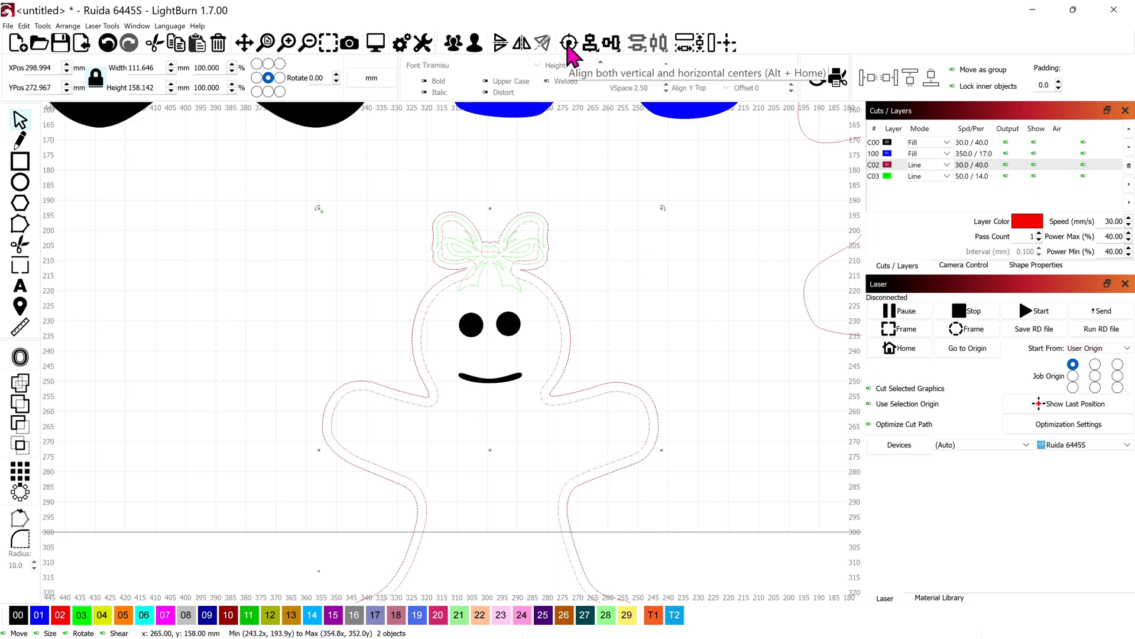
scroll(498, 289, "up", 4)
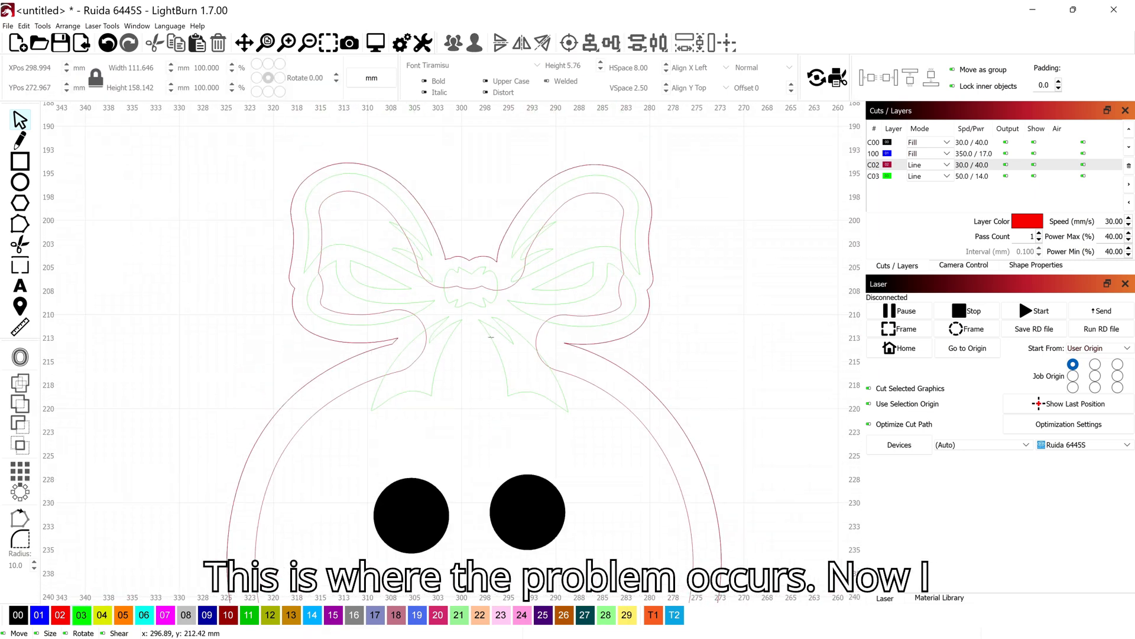
Shrink the bow's inner details to 28.168 × 20.004 mm and position them centrally within the border's bow area
left_click(484, 326)
left_click_drag(644, 170, 478, 310)
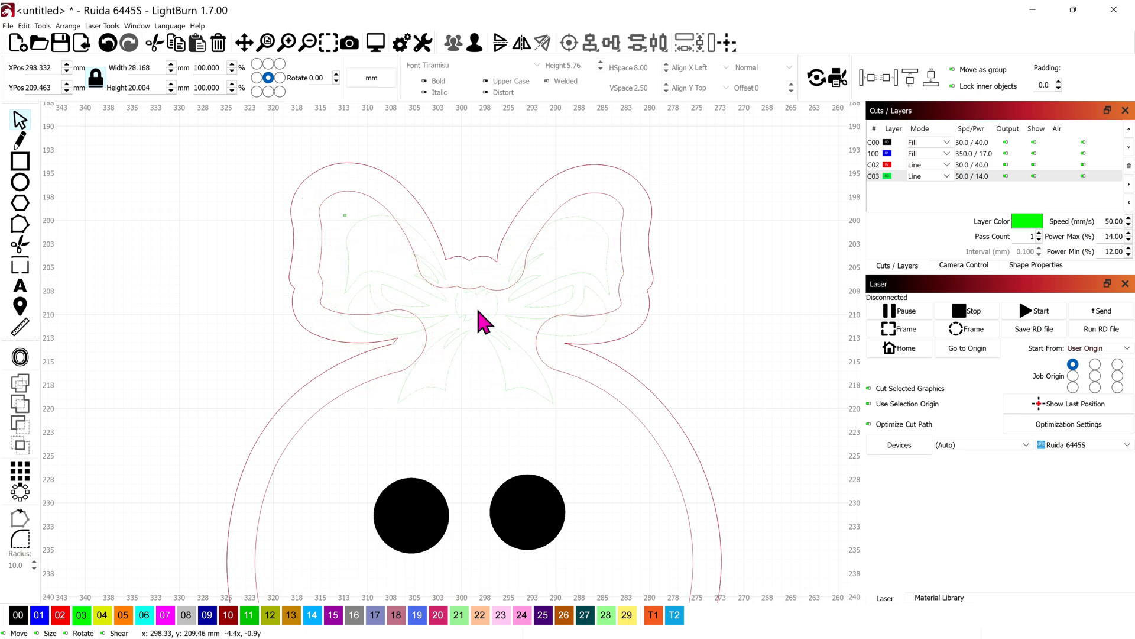
scroll(478, 310, "down", 4)
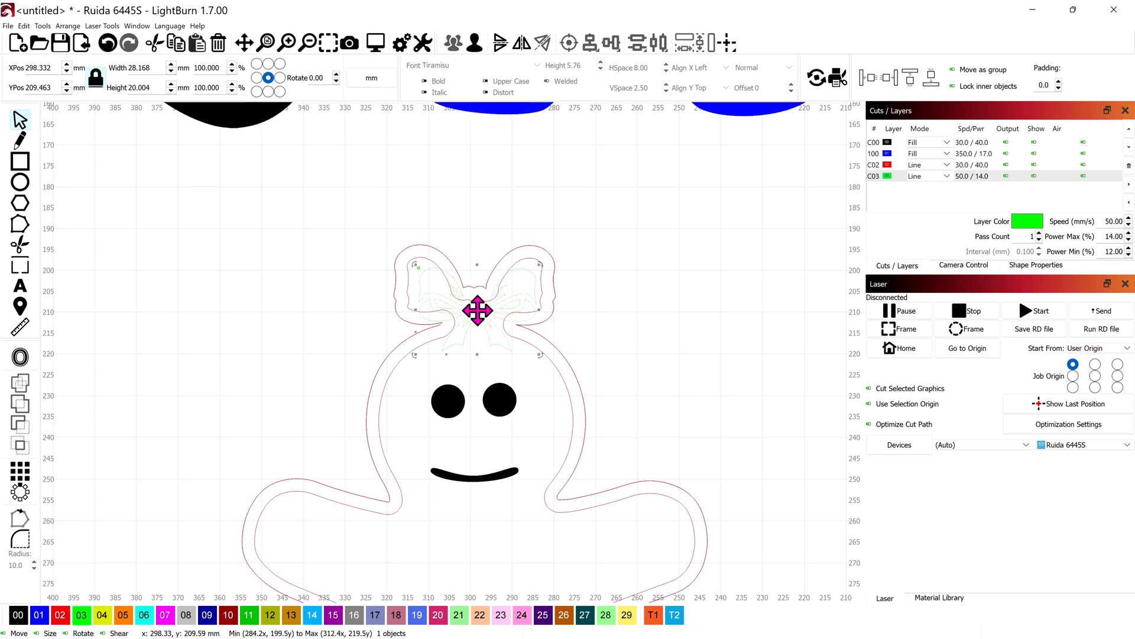
scroll(488, 316, "down", 3)
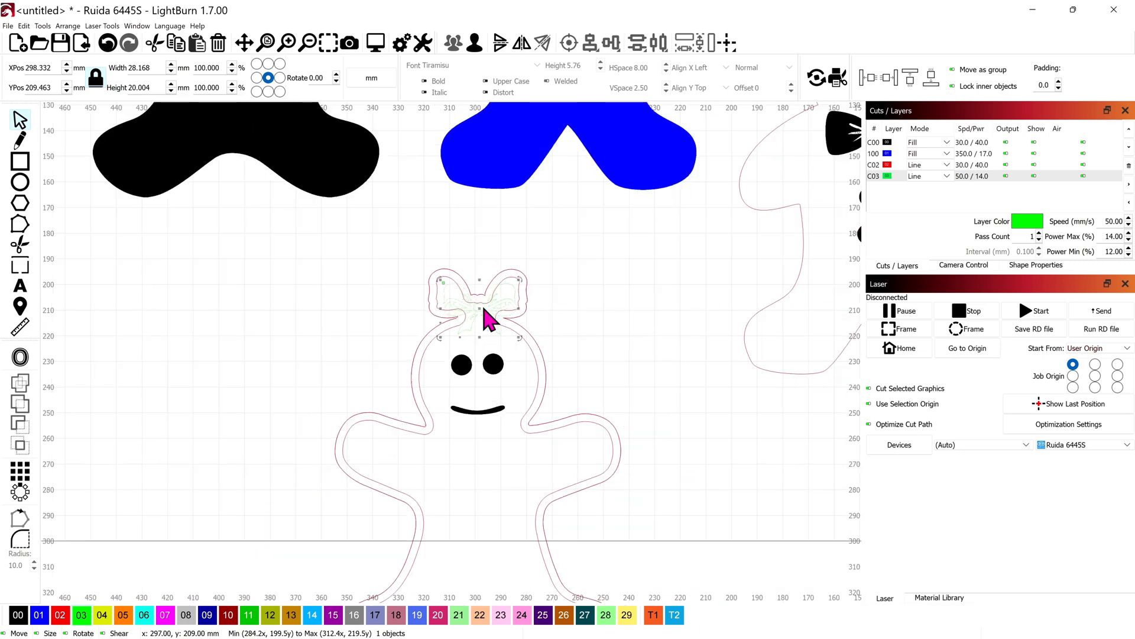
Move the border shape off the figure into the free space to its left
left_click(609, 395)
scroll(618, 399, "down", 5)
scroll(618, 399, "up", 2)
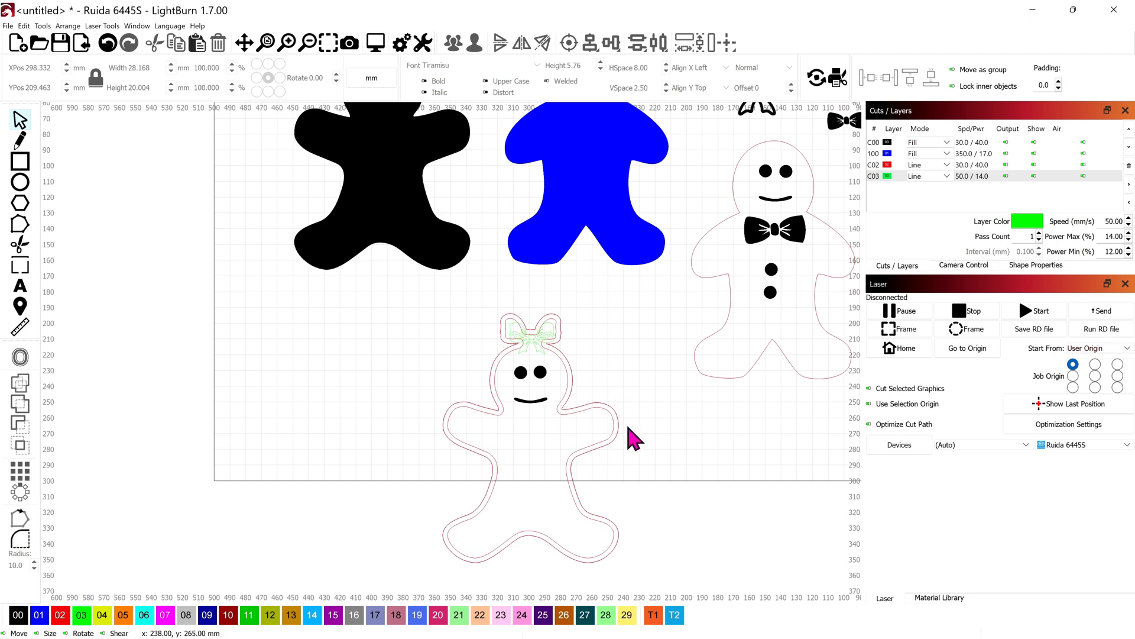
left_click_drag(609, 412, 405, 437)
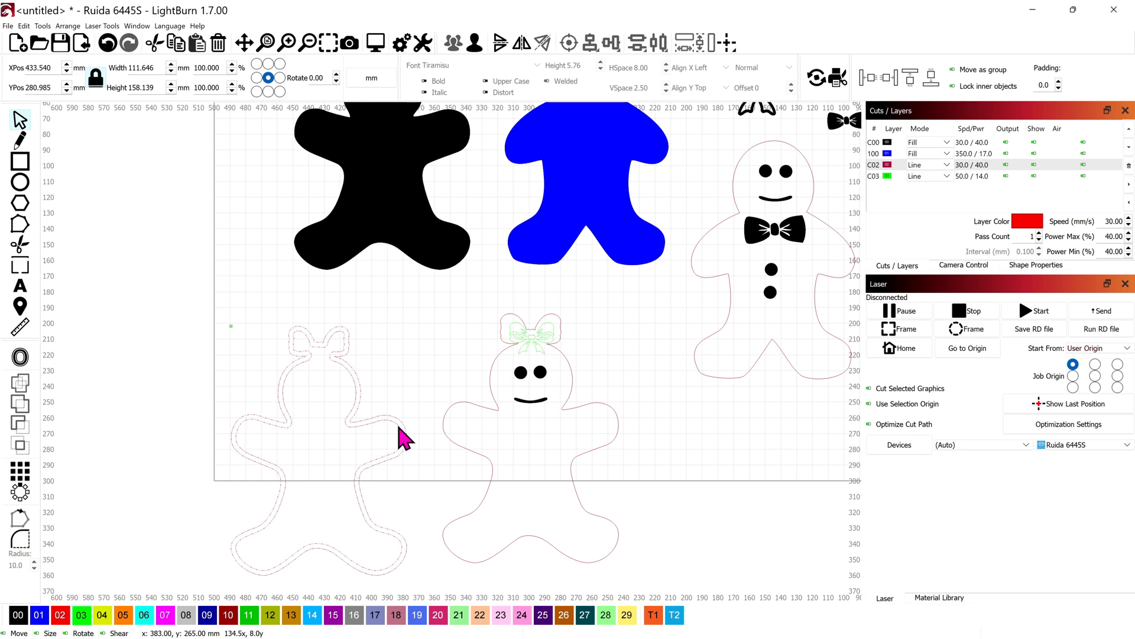
scroll(449, 423, "down", 1)
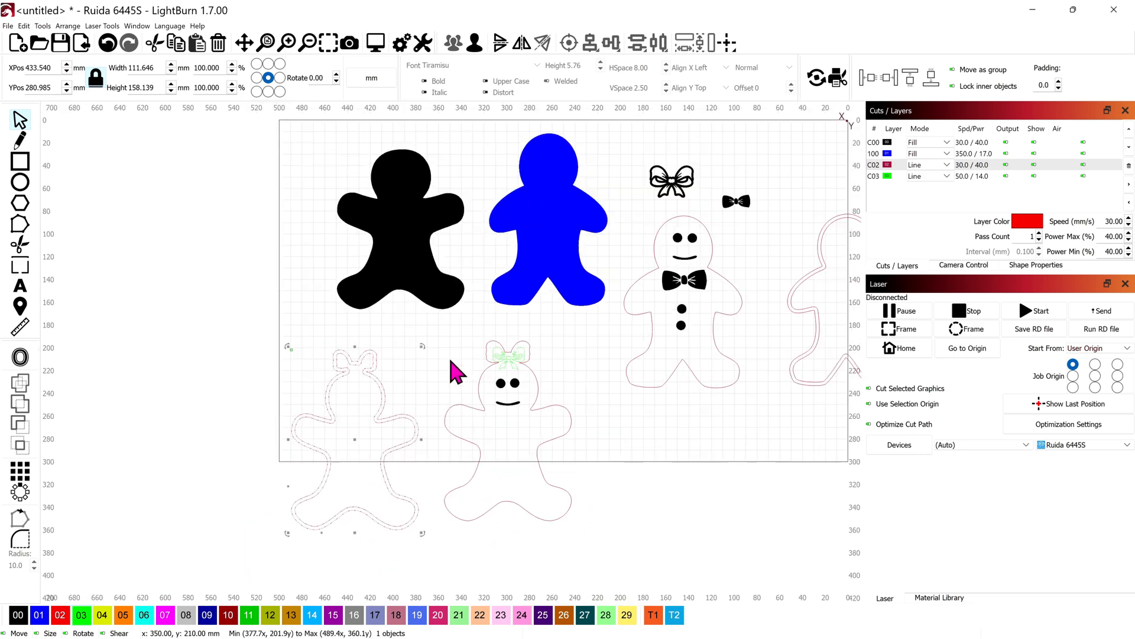
Place a copy of the black gingerbread silhouette to the left of the border shape and assign it to layer 02
left_click(438, 275)
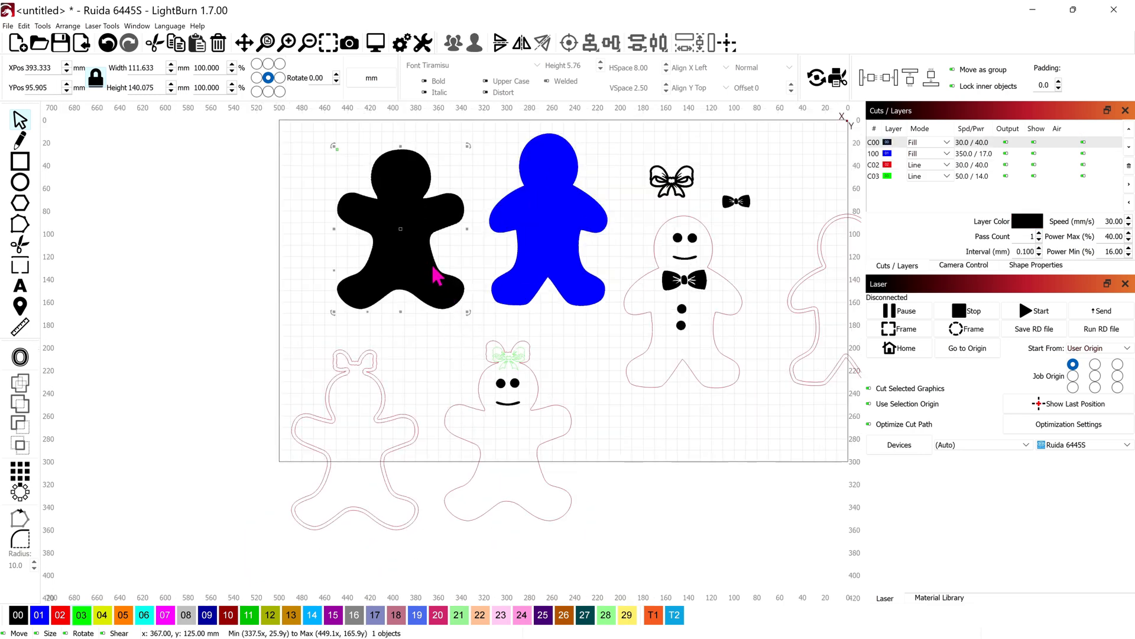
key("ctrl+v")
left_click_drag(432, 264, 180, 431)
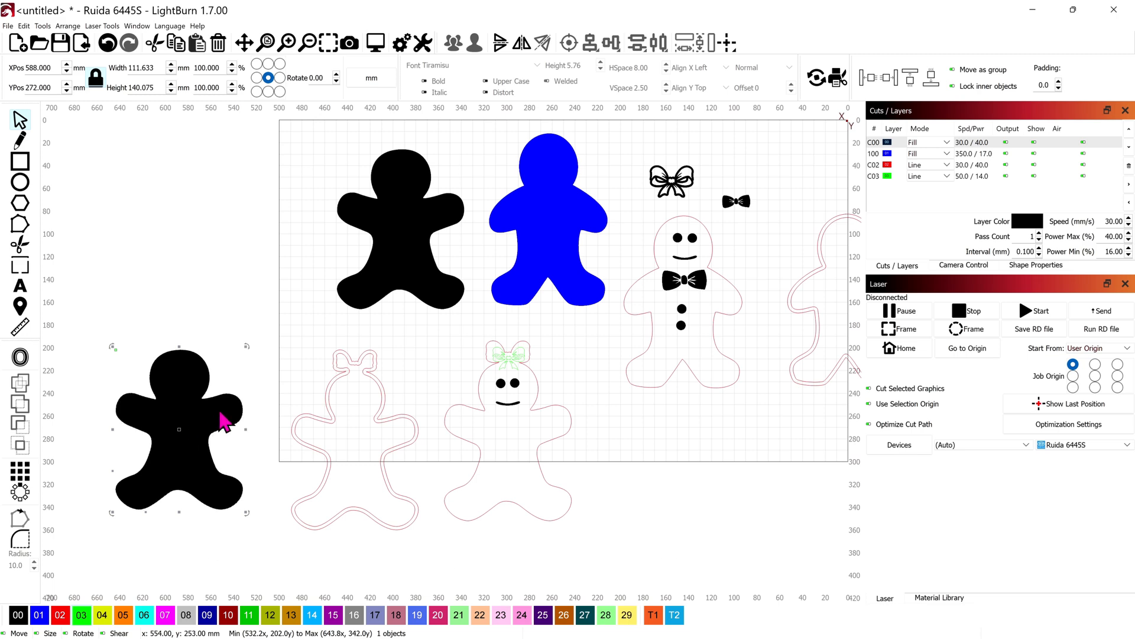
left_click(59, 615)
left_click_drag(176, 430, 414, 438)
scroll(415, 449, "up", 2)
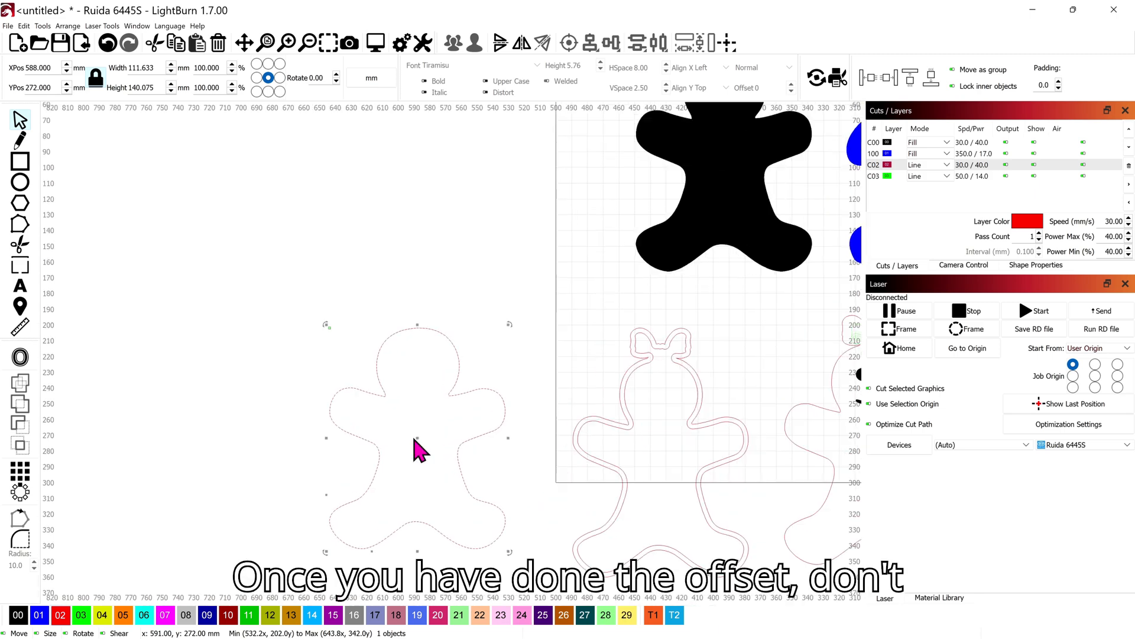
Duplicate the new red silhouette outline and place the copy to its left
scroll(416, 451, "down", 2)
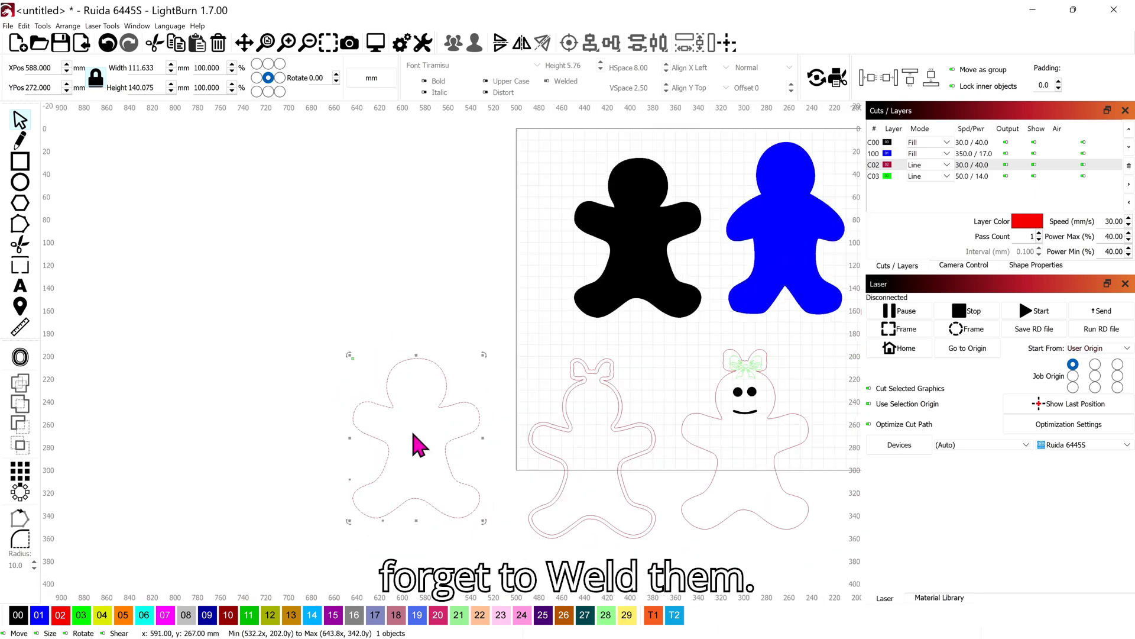
left_click_drag(412, 438, 409, 432)
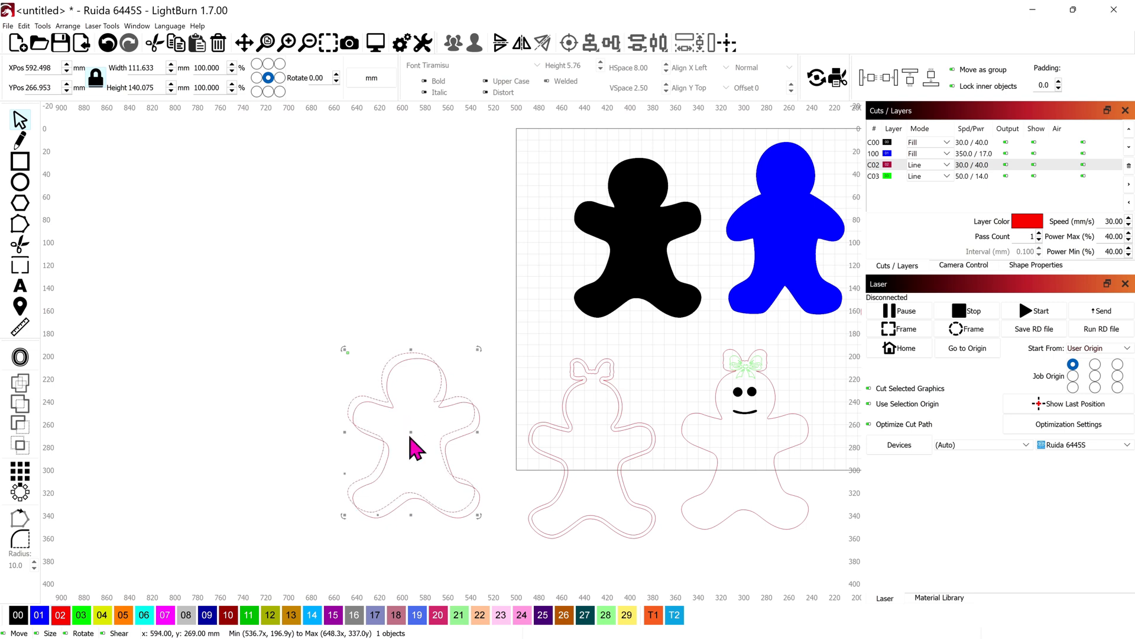
left_click_drag(399, 438, 256, 454)
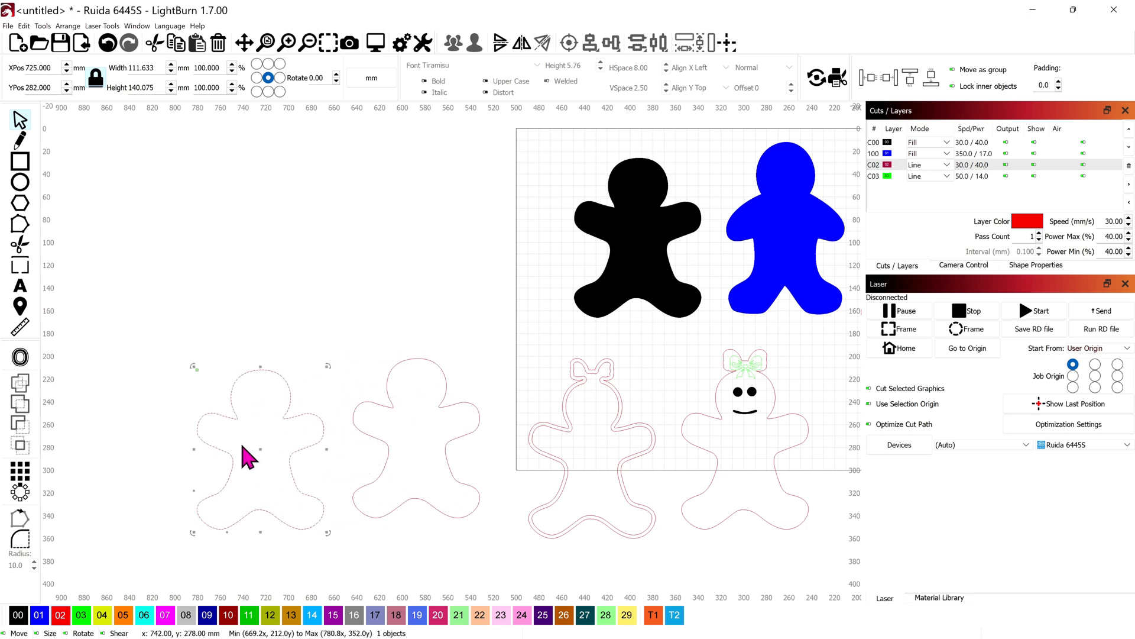
Offset the leftmost silhouette inward by 3 mm with round corners and weld the two contours together
left_click(20, 360)
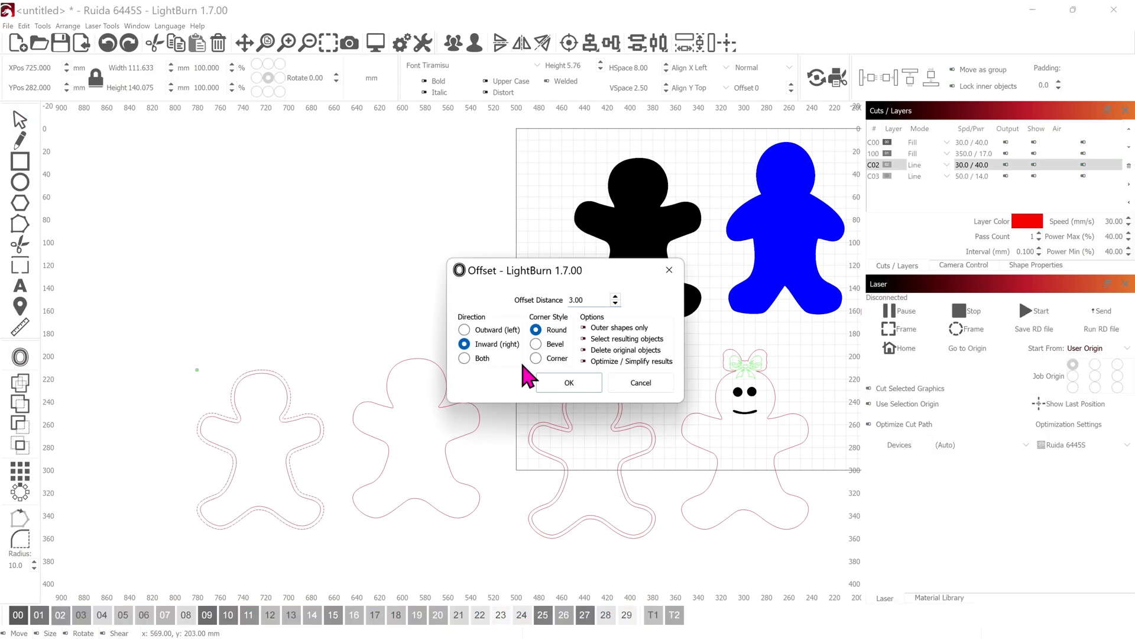
left_click(566, 384)
left_click_drag(308, 336, 260, 407)
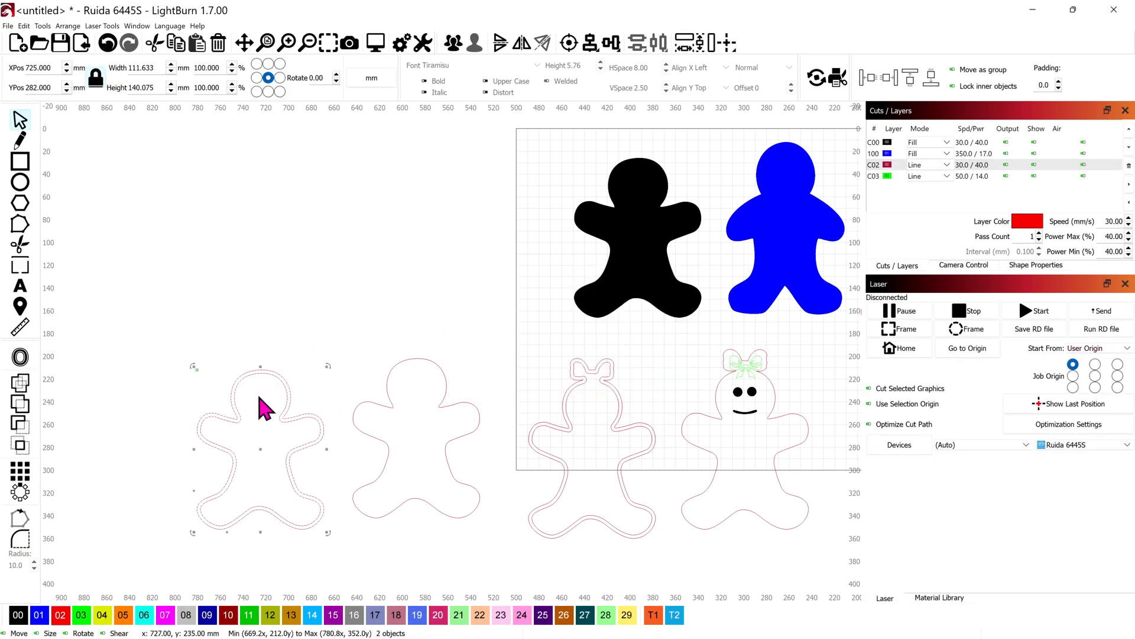
left_click(20, 381)
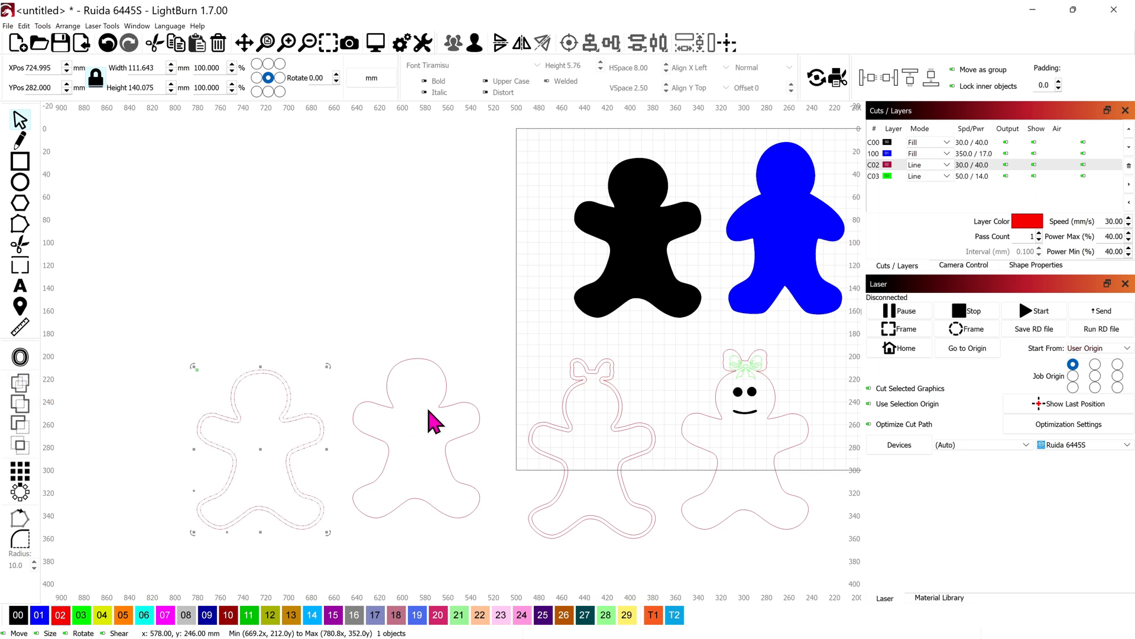
Copy the black hair bow next to the head of the leftmost double-outlined silhouette and assign it to layer 02
scroll(418, 423, "down", 2)
left_click_drag(753, 220, 802, 282)
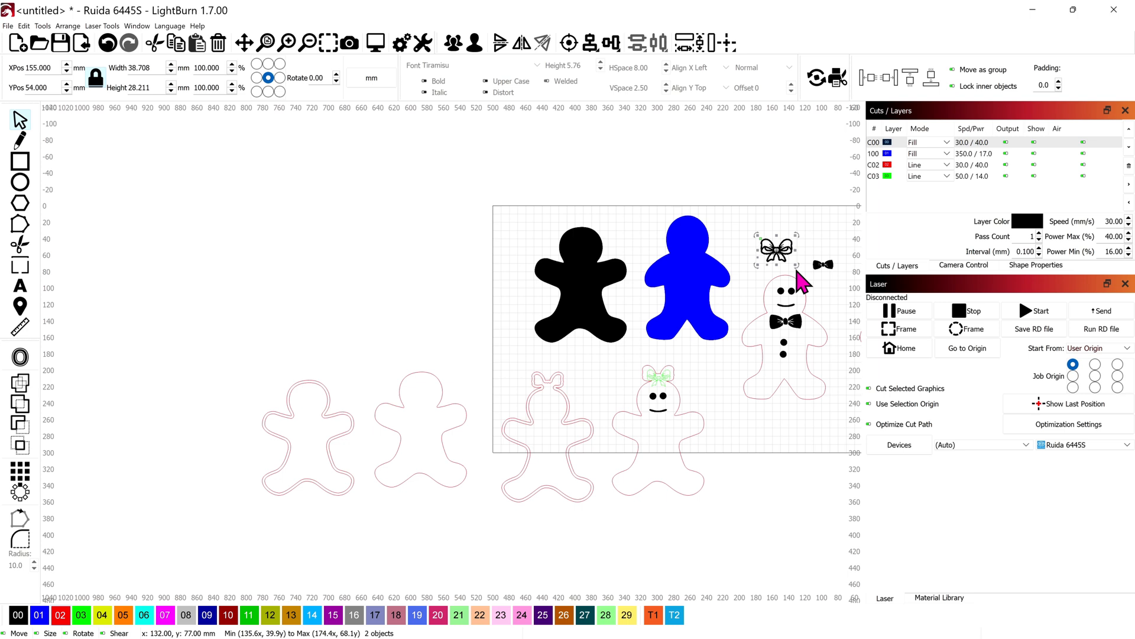
key("ctrl+c")
key("ctrl+v")
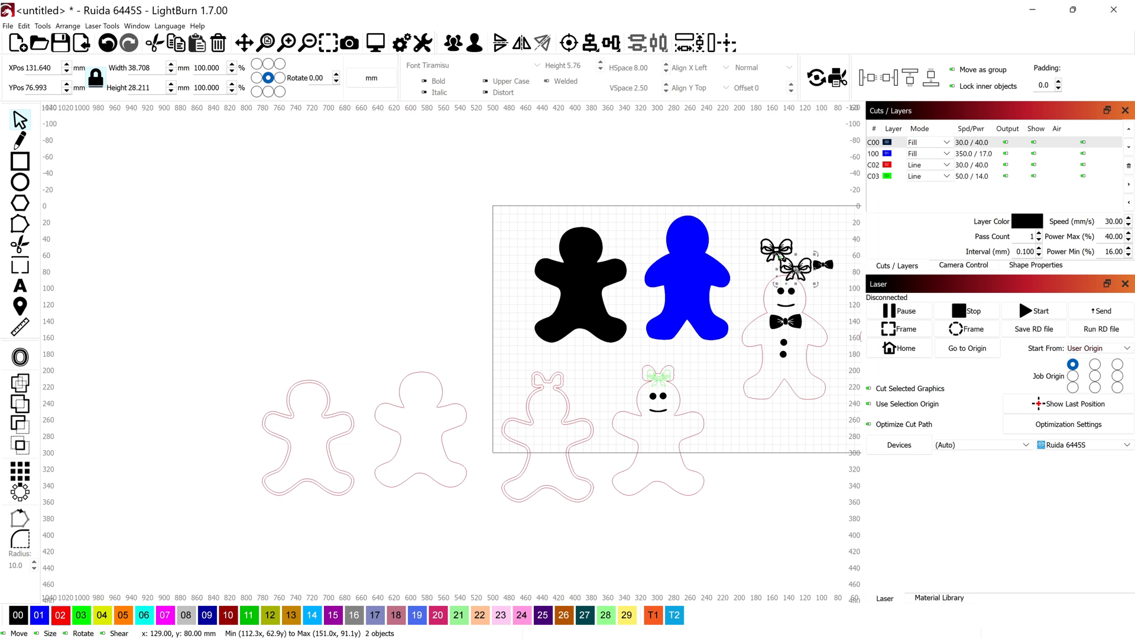
left_click_drag(797, 271, 348, 366)
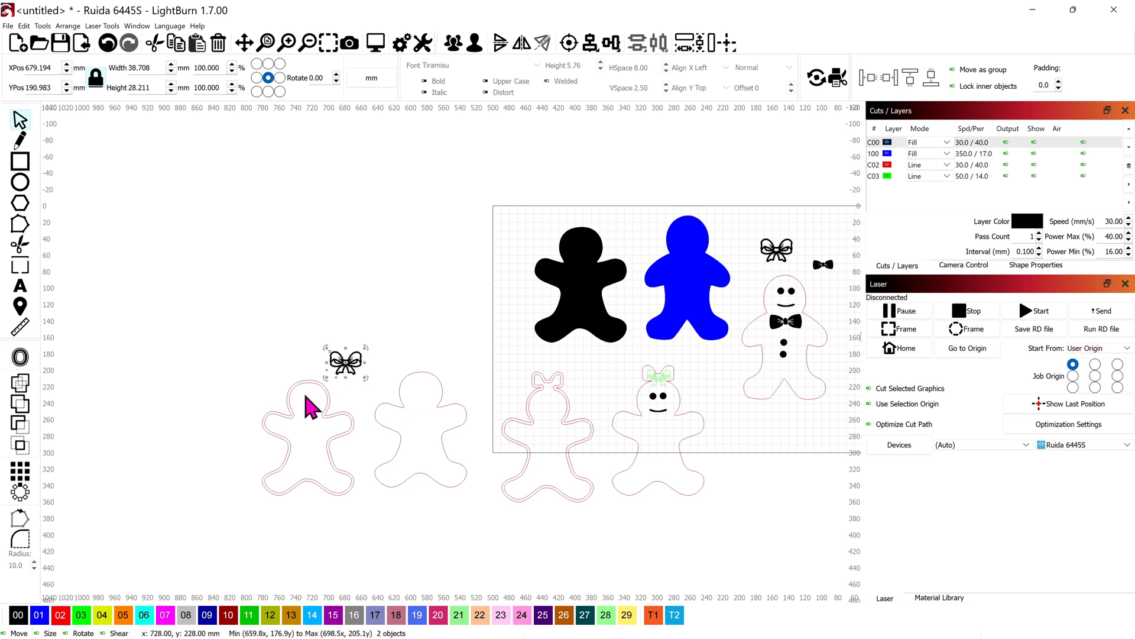
left_click(59, 618)
Place the red bow on top of the double-outlined silhouette's head and select it together with the border
scroll(274, 512, "up", 5)
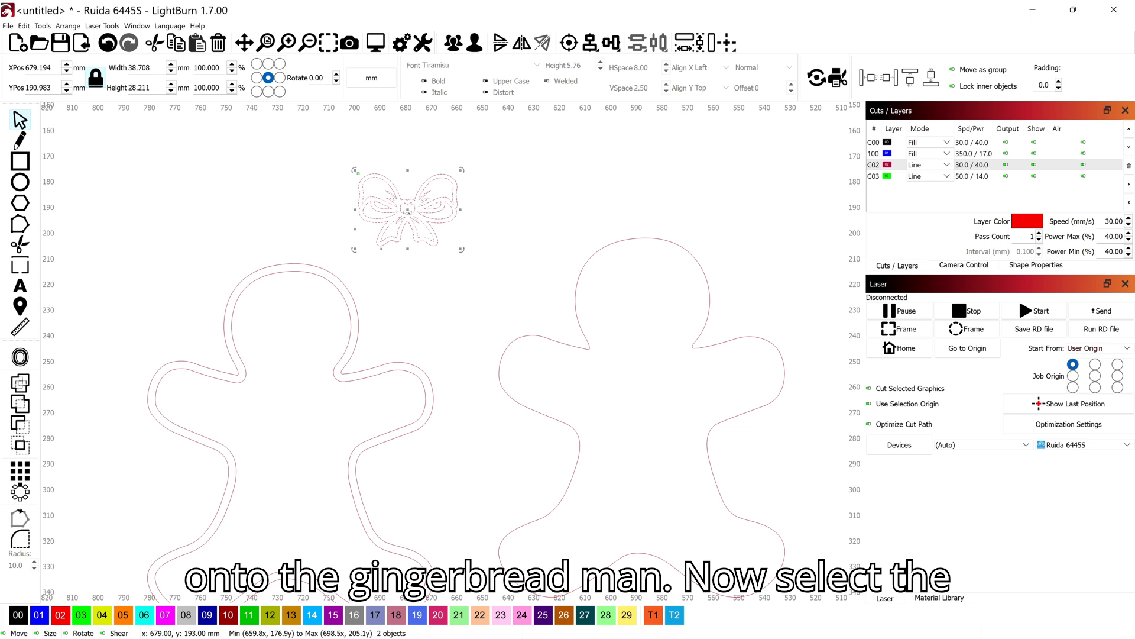
left_click_drag(407, 209, 294, 261)
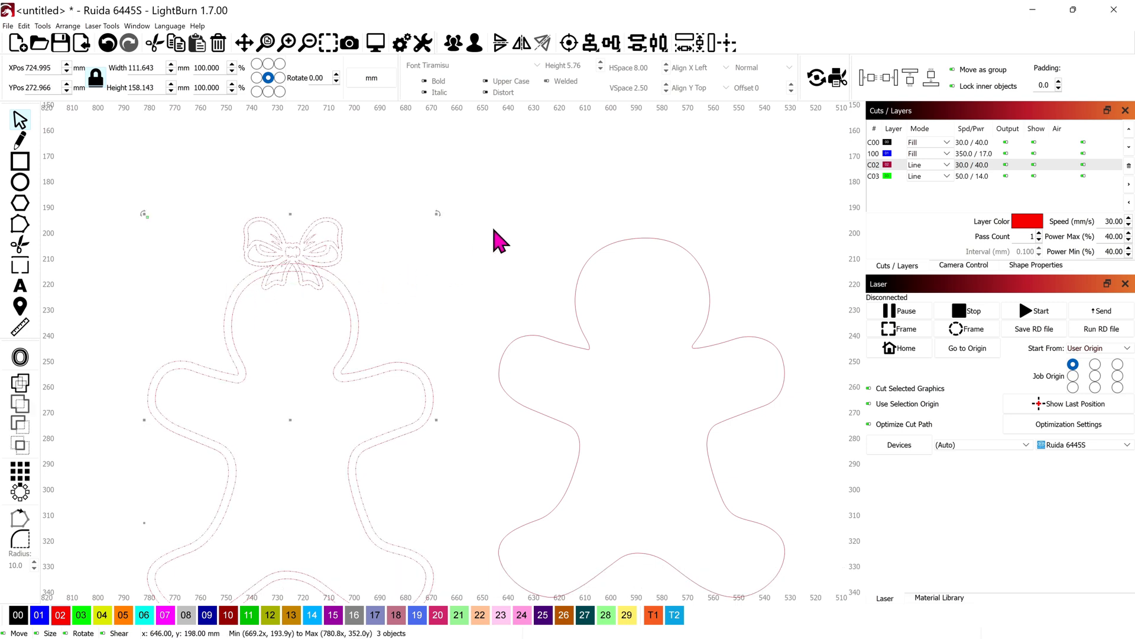
Align the red bow and the double-outlined silhouette on a common vertical centre line
left_click(590, 42)
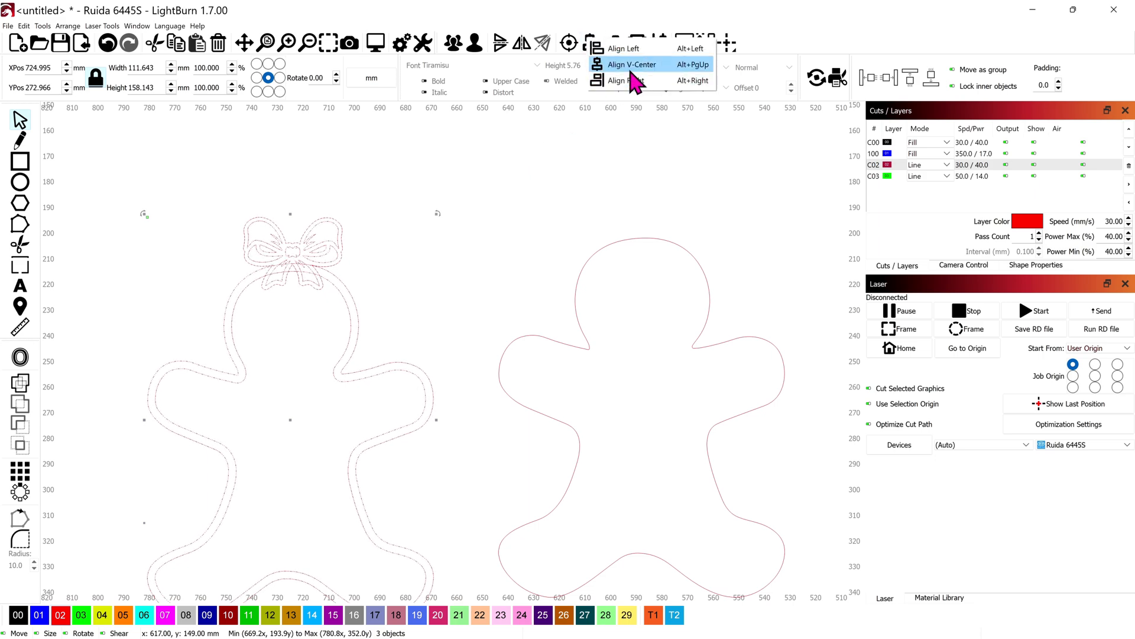
left_click(631, 66)
scroll(375, 272, "up", 3)
scroll(238, 299, "up", 1)
left_click_drag(239, 298, 408, 326)
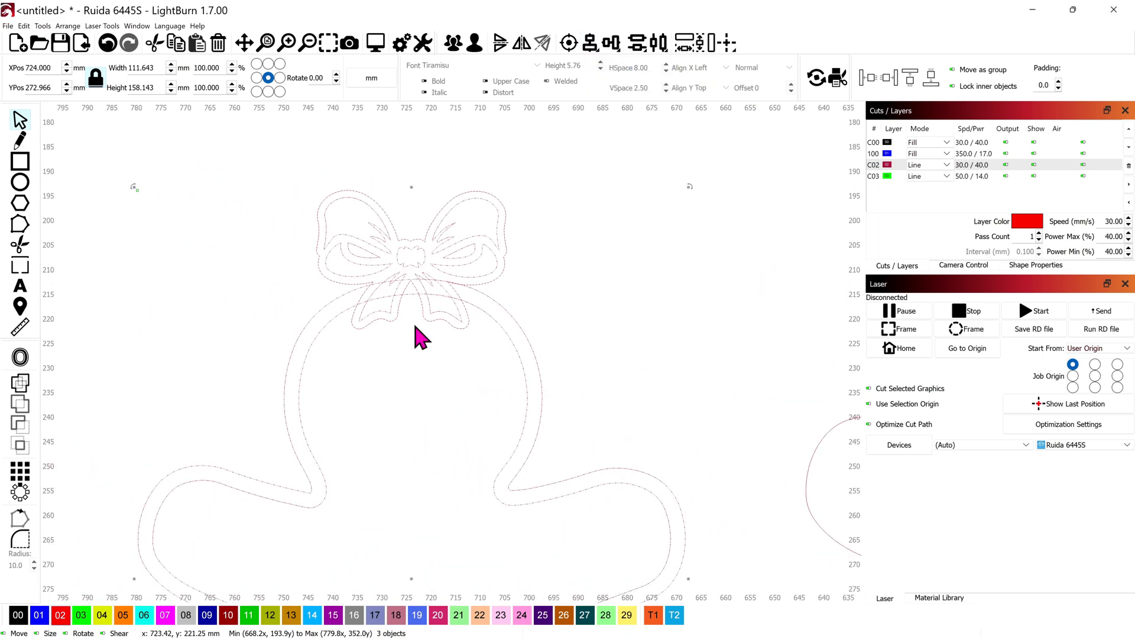
scroll(415, 336, "up", 2)
left_click(510, 324)
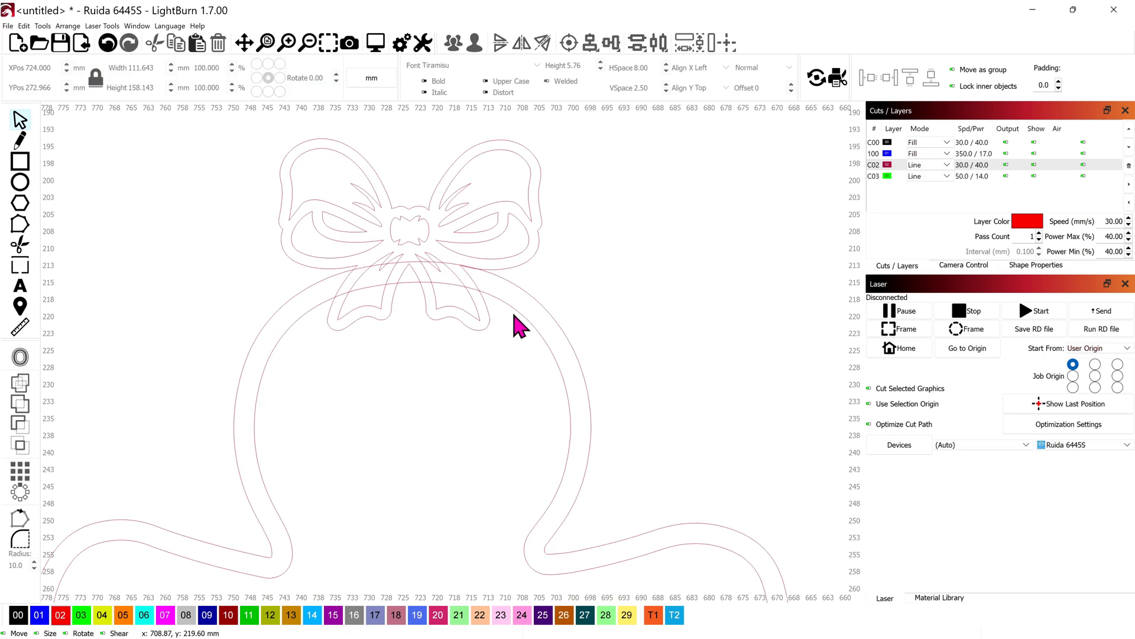
Merge the bow's outer outline with the double-outlined silhouette border using a boolean union
scroll(512, 325, "up", 3)
left_click(495, 289)
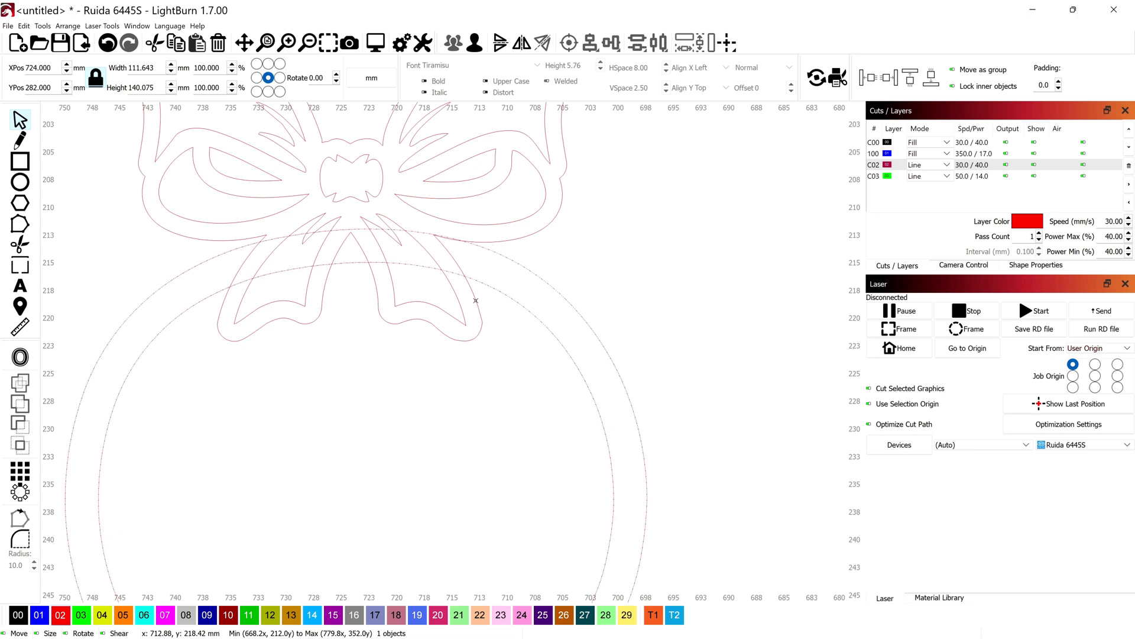
left_click(476, 300, "shift")
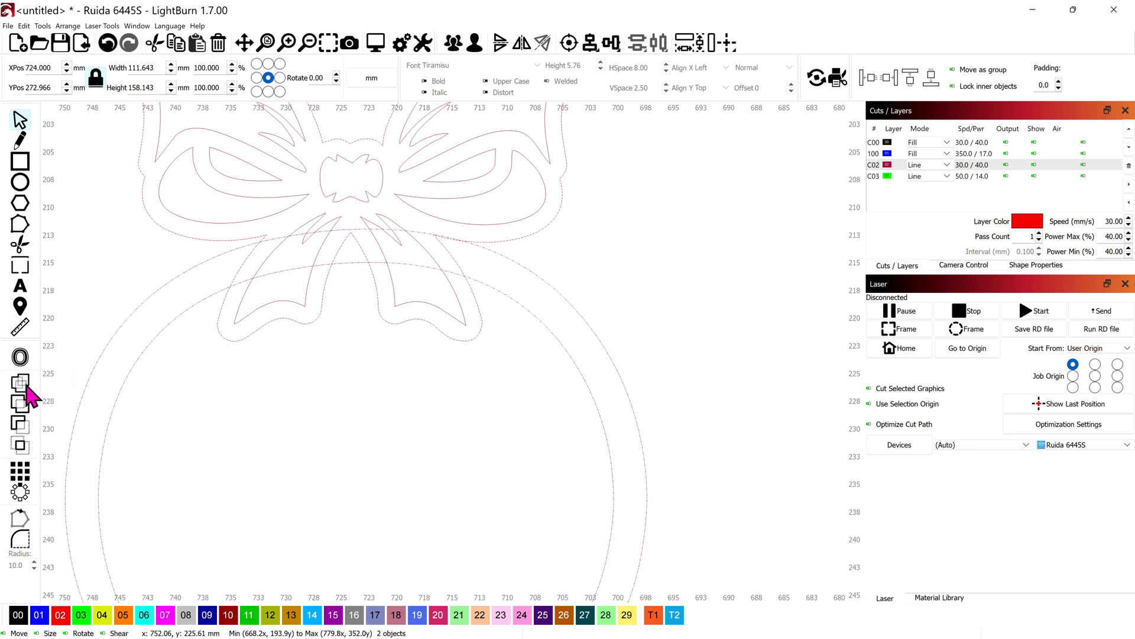
left_click(22, 405)
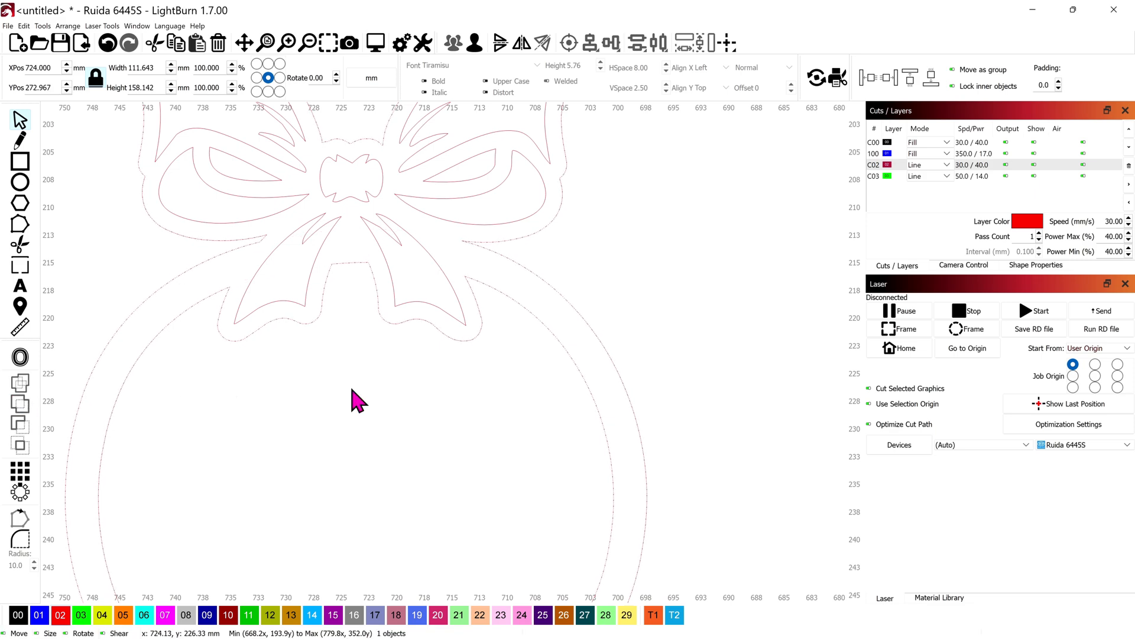
scroll(358, 400, "down", 3)
scroll(354, 388, "down", 1)
left_click_drag(355, 389, 527, 362)
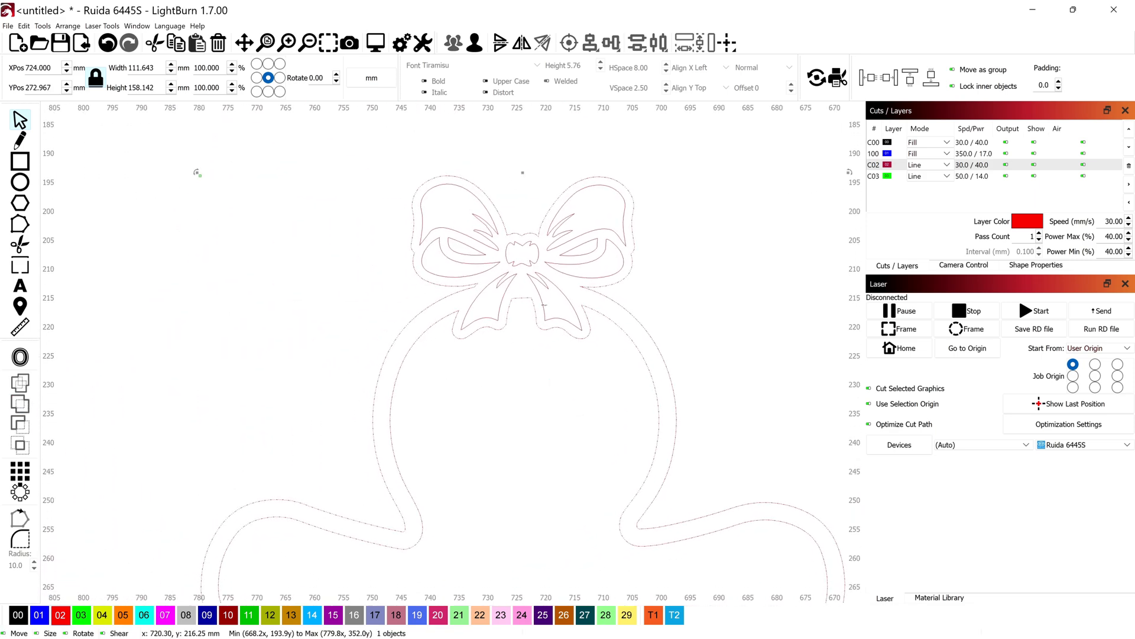
left_click(326, 268)
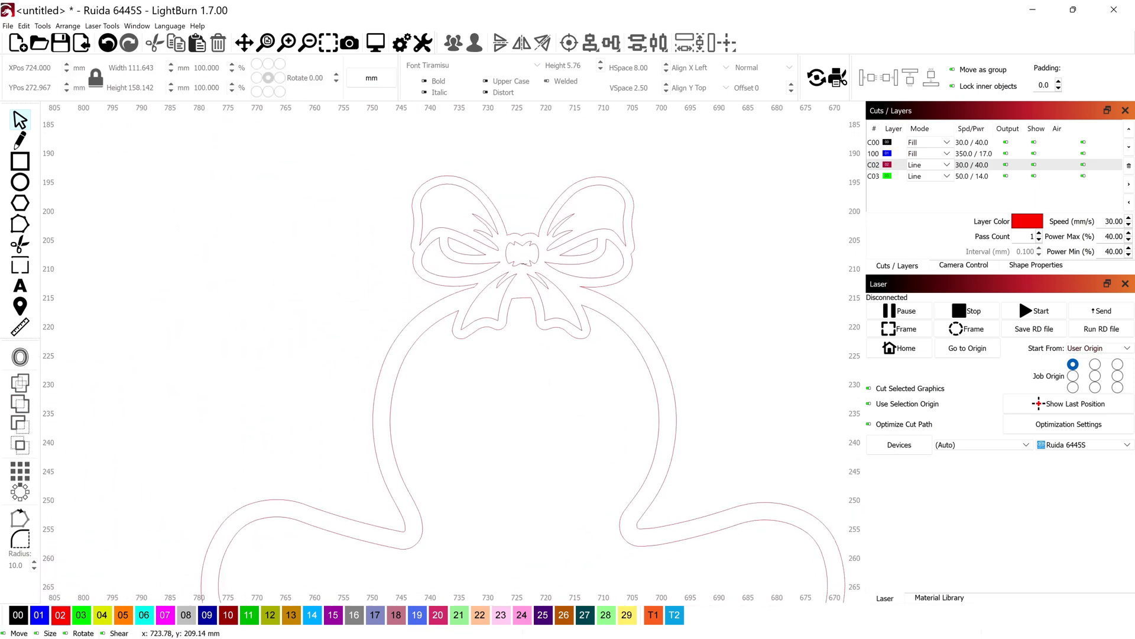
Assign the inner bow detail on the merged border to layer 03
left_click(524, 264)
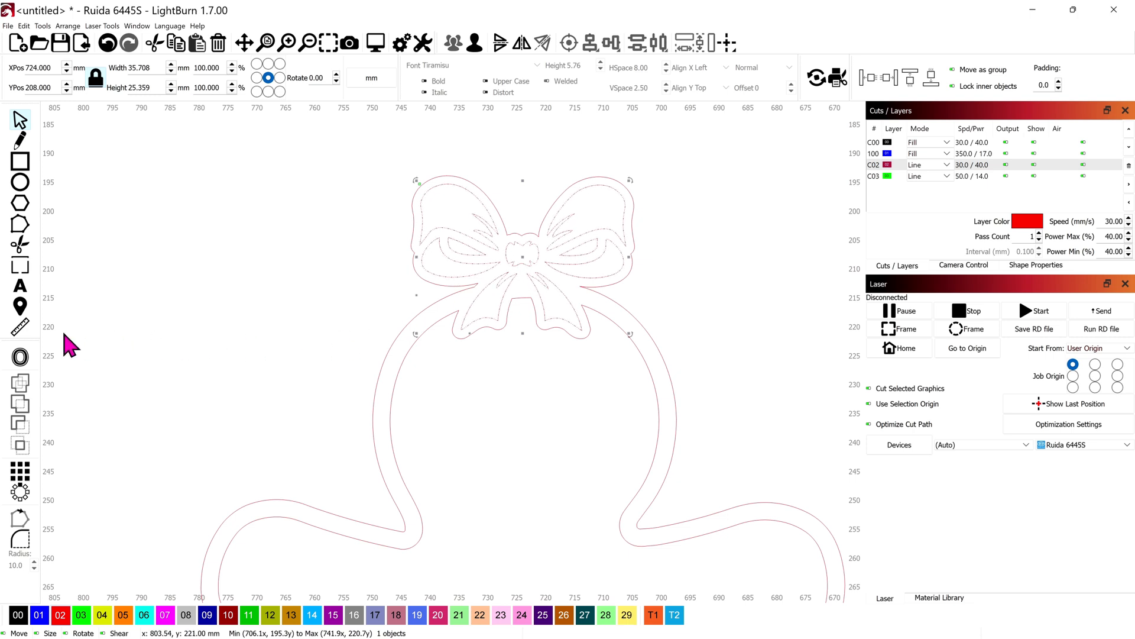
left_click(88, 620)
left_click(287, 349)
scroll(497, 368, "down", 5)
scroll(523, 395, "down", 3)
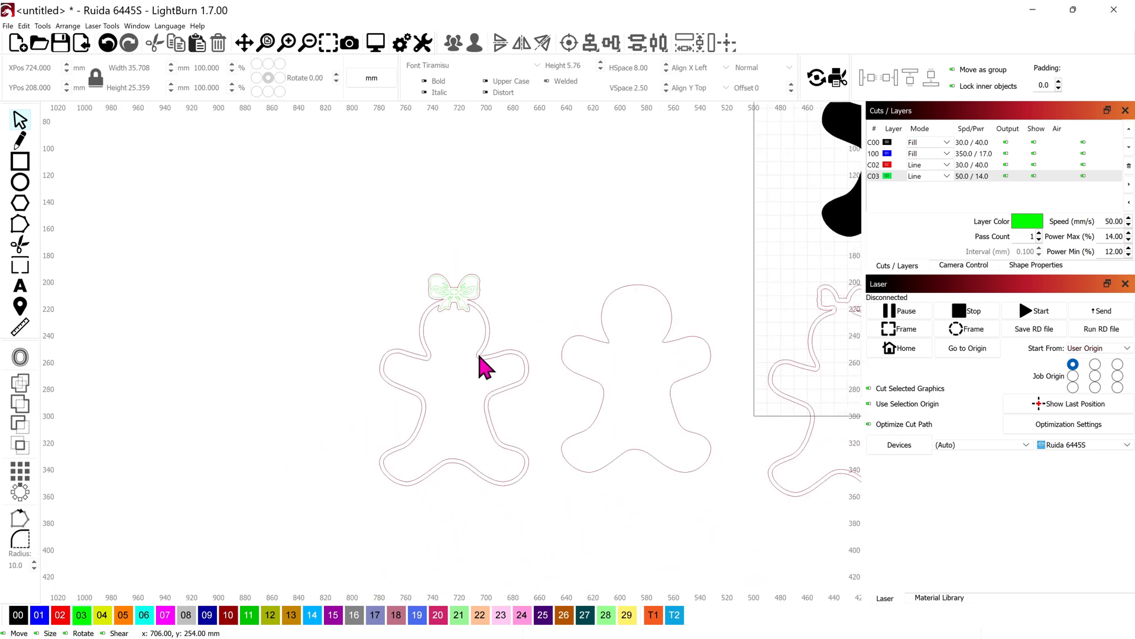
Overlay the bow-topped border on the plain silhouette to check the fit, and return it to its original place
left_click(422, 323)
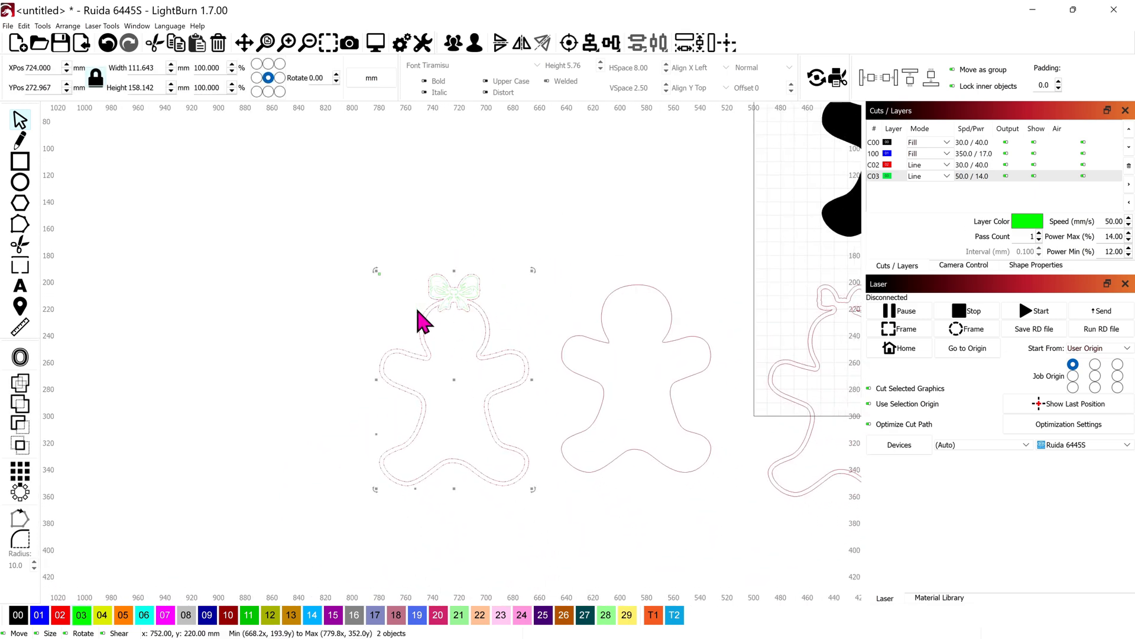
left_click_drag(453, 382, 637, 369)
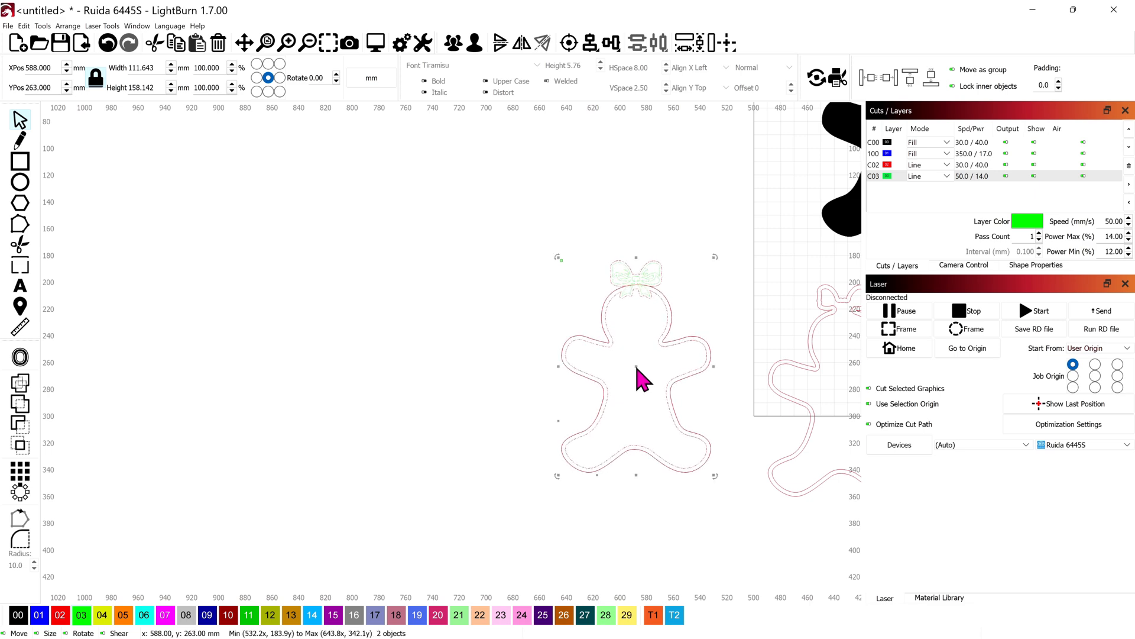
scroll(636, 369, "up", 5)
scroll(615, 370, "down", 3)
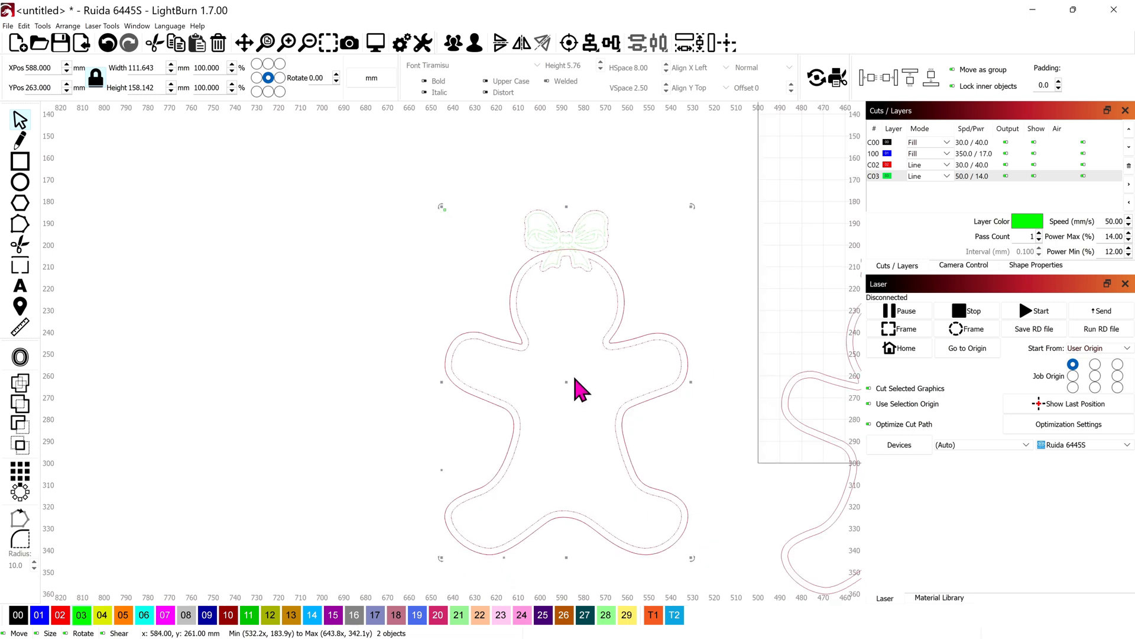
left_click(319, 370)
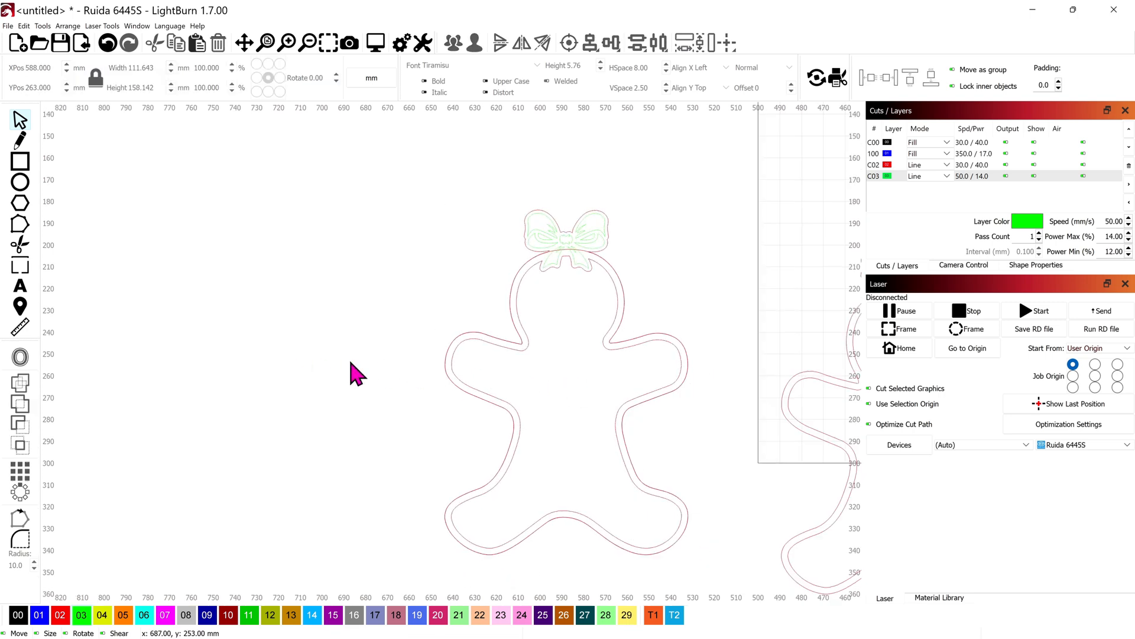
scroll(579, 345, "up", 1)
scroll(580, 346, "up", 2)
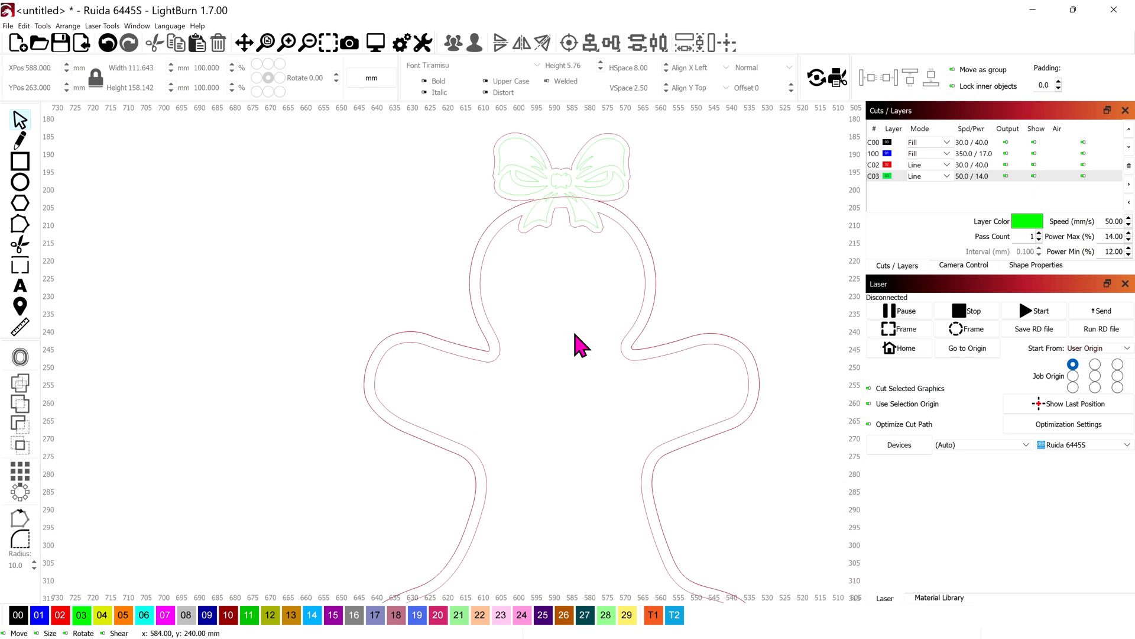
scroll(540, 398, "down", 2)
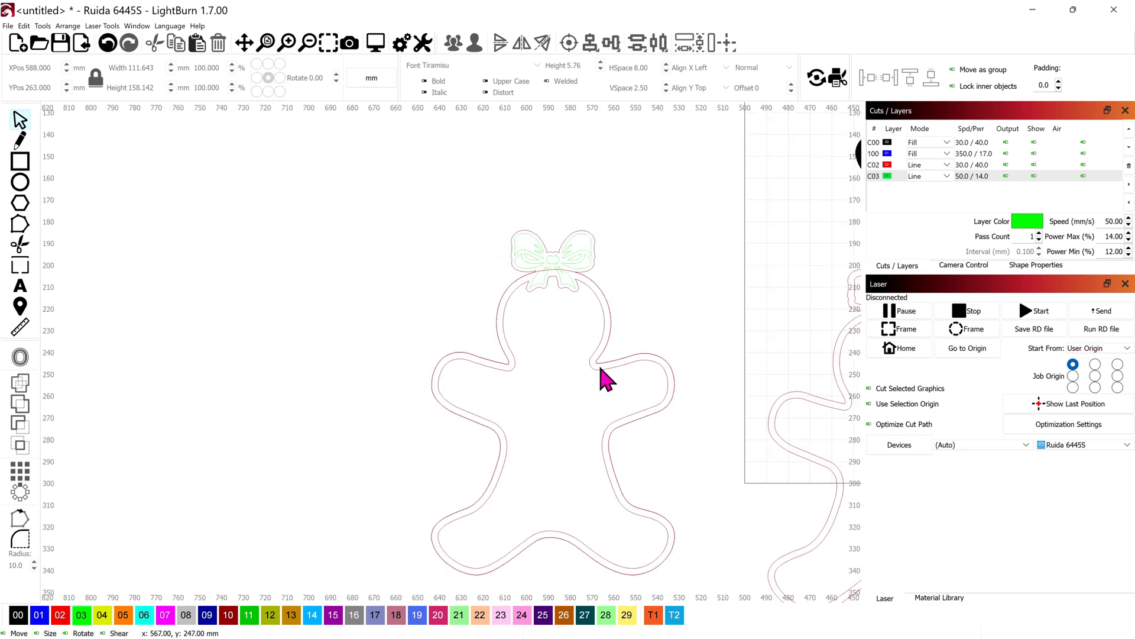
left_click_drag(601, 375, 305, 397)
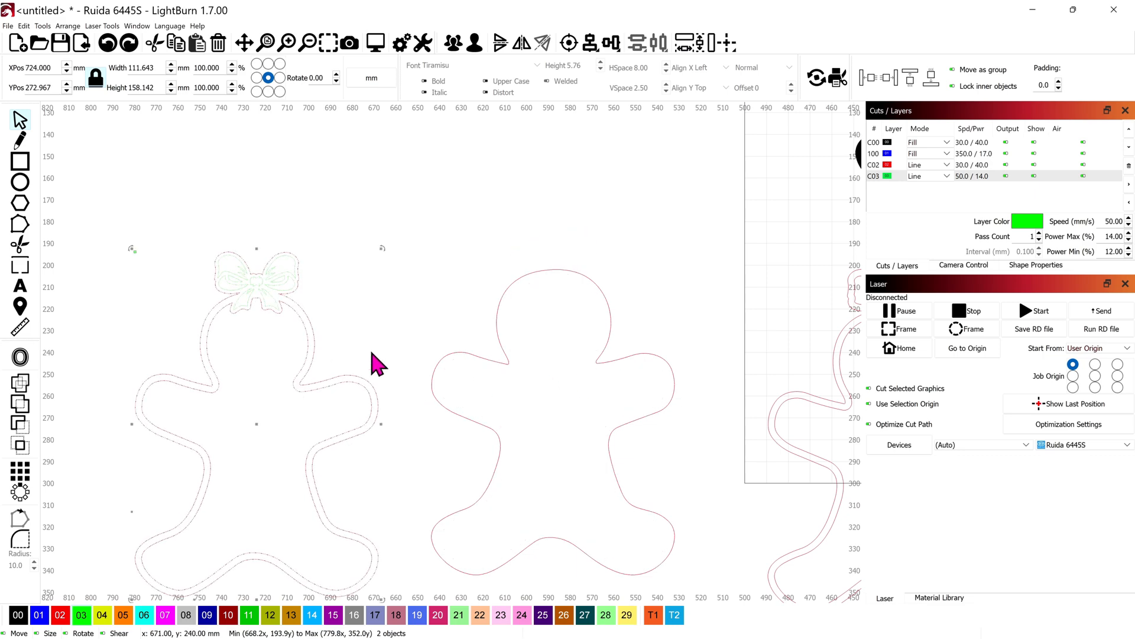
Duplicate the bow-topped border without the bow detail, place the copy over the plain silhouette and ungroup it
left_click(350, 374)
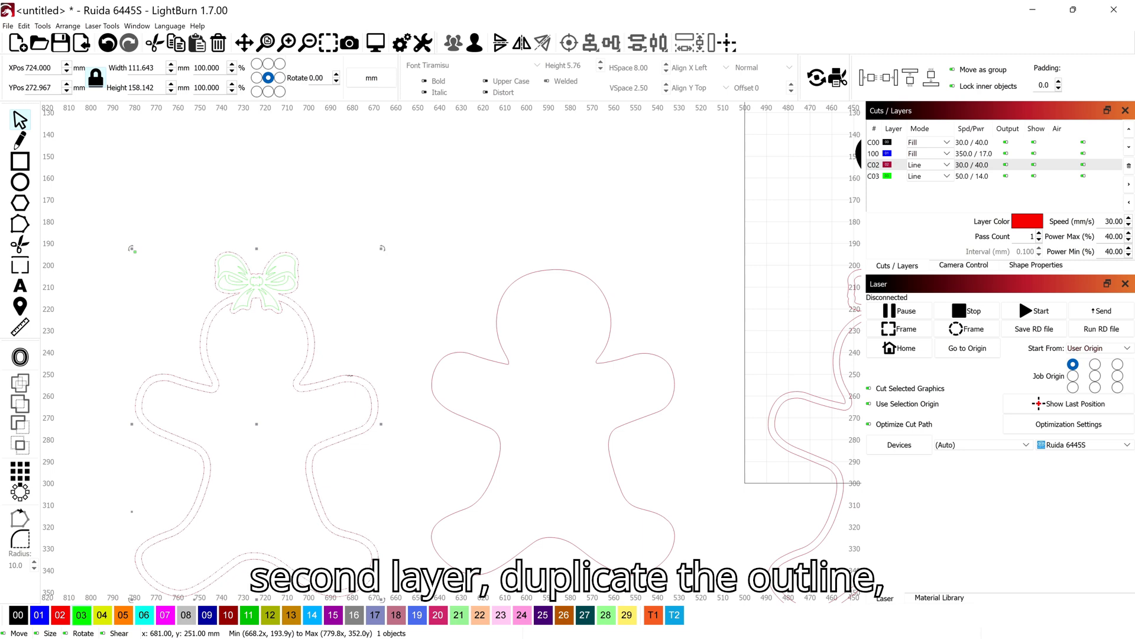
key("ctrl+c")
key("ctrl+v")
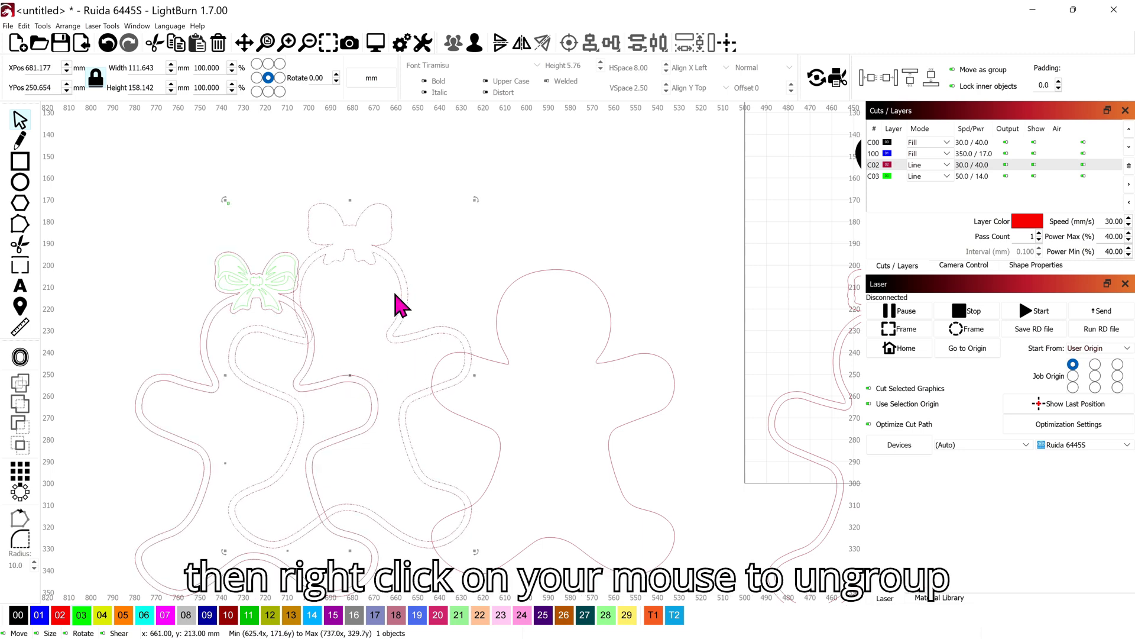
left_click_drag(401, 303, 596, 312)
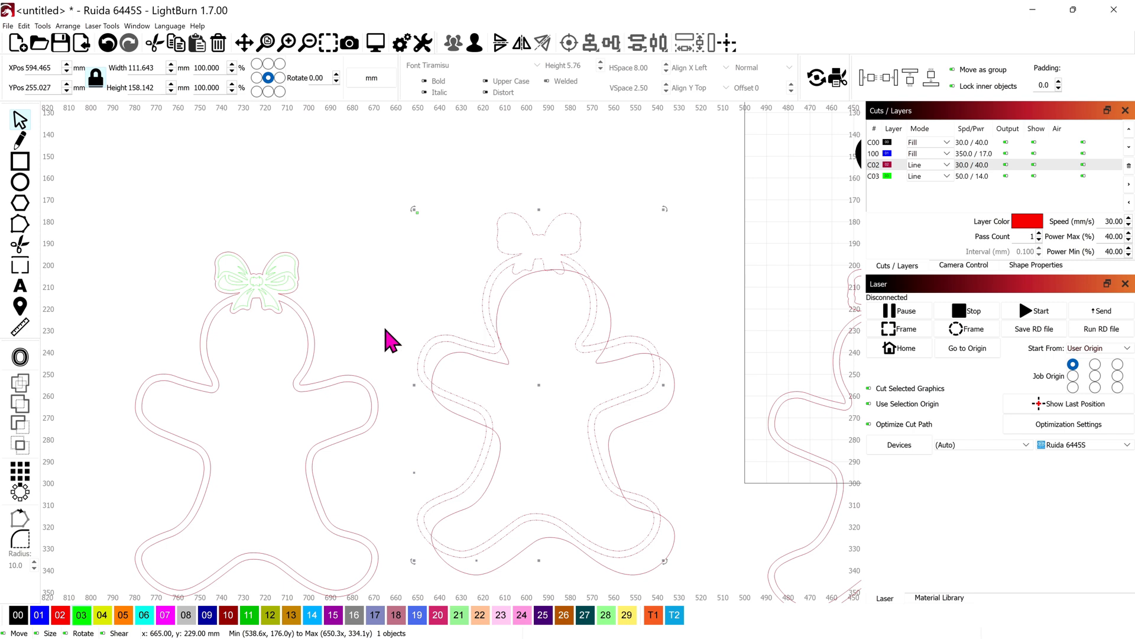
right_click(539, 338)
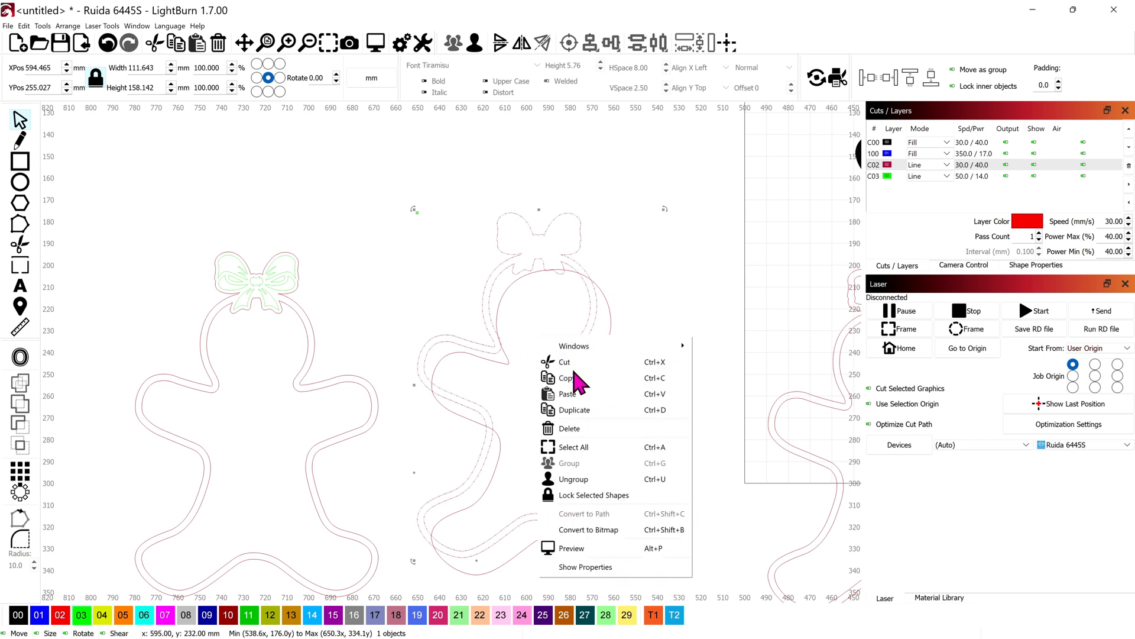
left_click(600, 488)
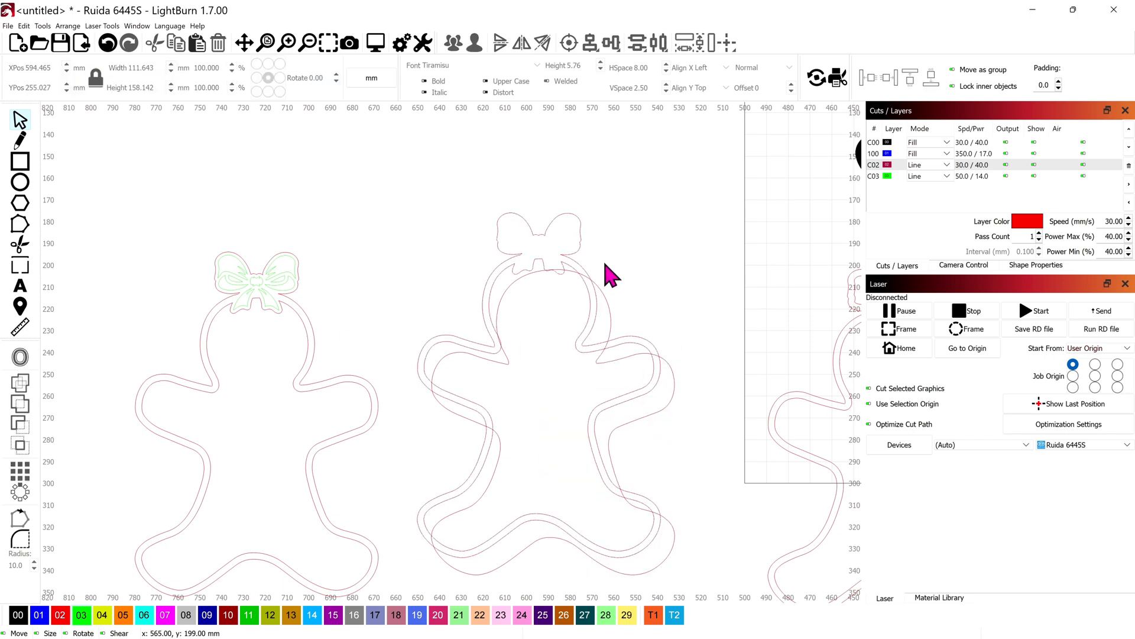
Delete the copy's inner contour and the plain silhouette, leaving only the bow-topped outer outline in their place
left_click_drag(580, 246, 390, 241)
key("Escape")
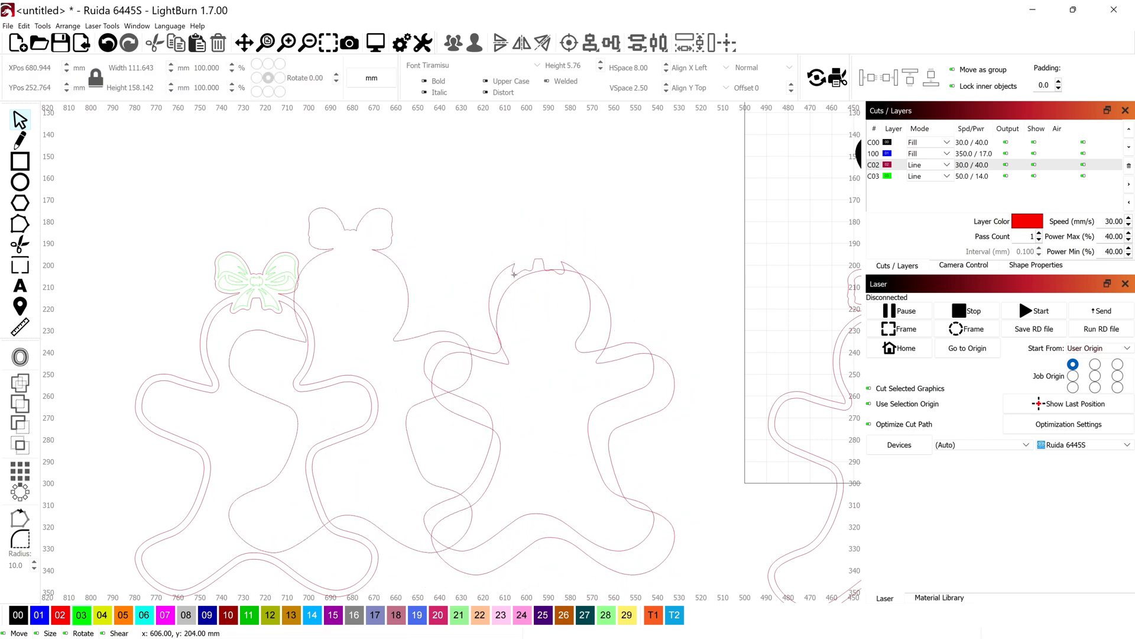
left_click(492, 276)
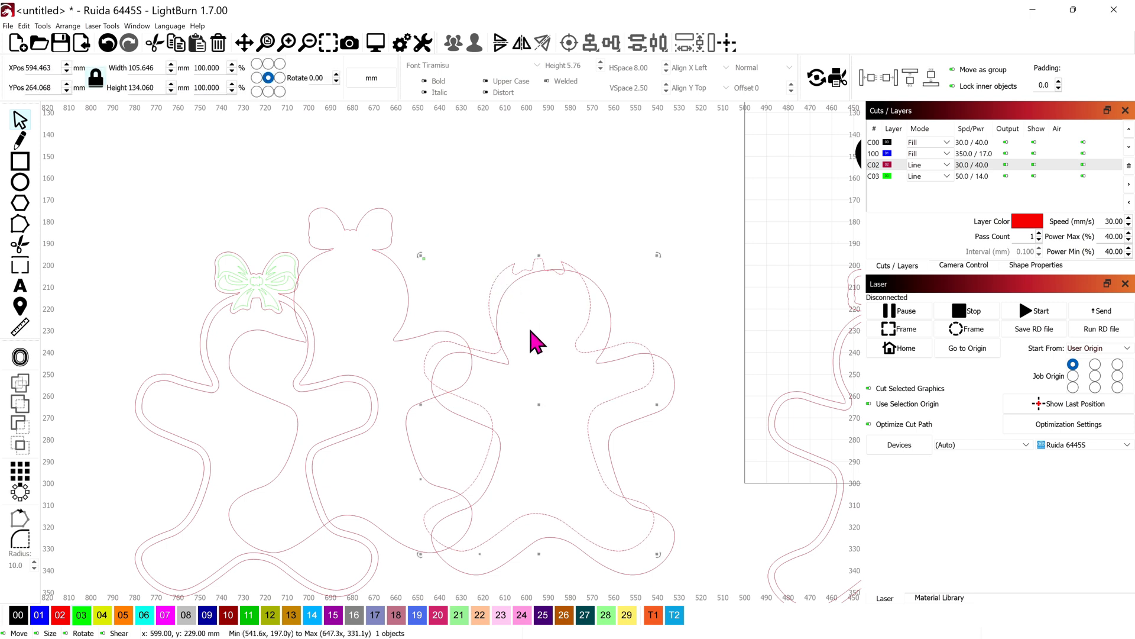
key("Delete")
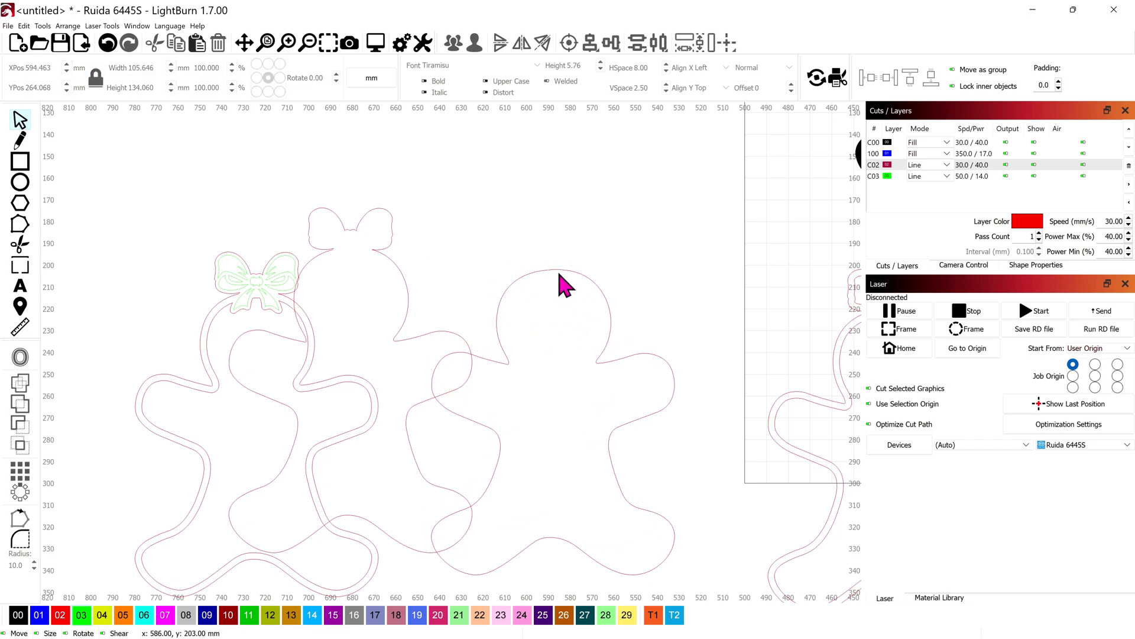
key("Delete")
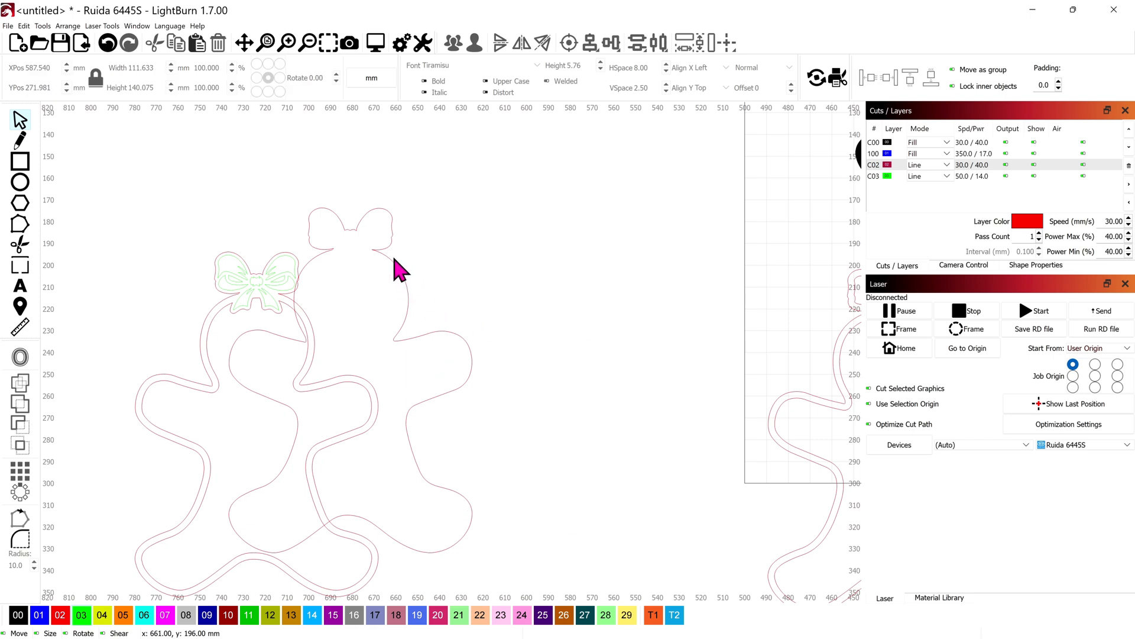
left_click_drag(388, 247, 577, 289)
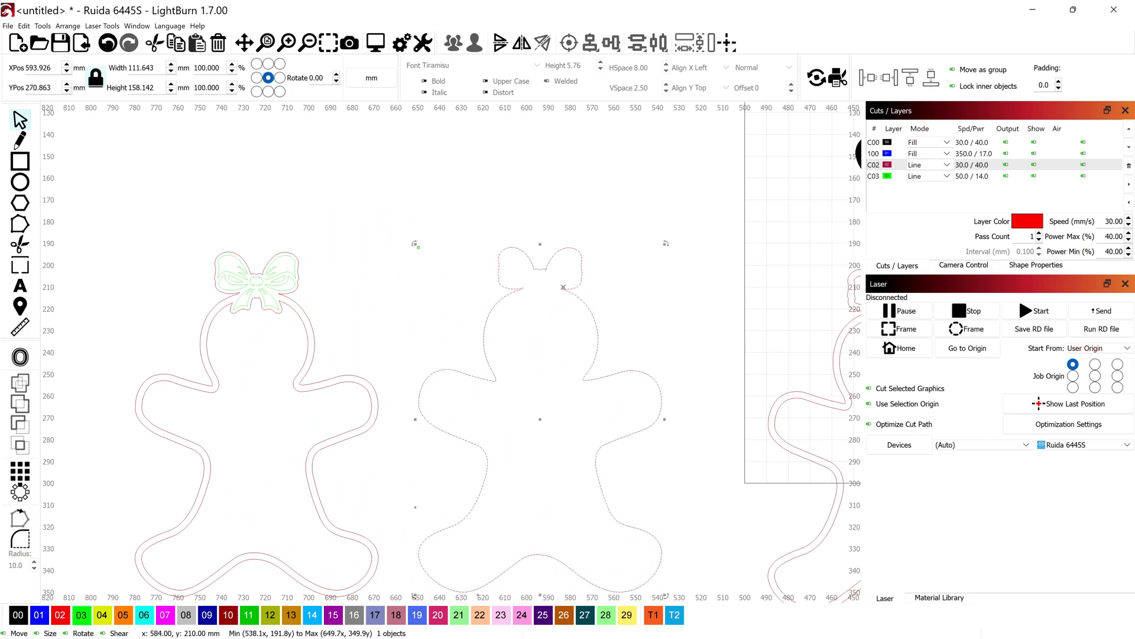
Group the green bow detail with the leftmost bow-topped border
left_click(235, 316)
right_click(281, 318)
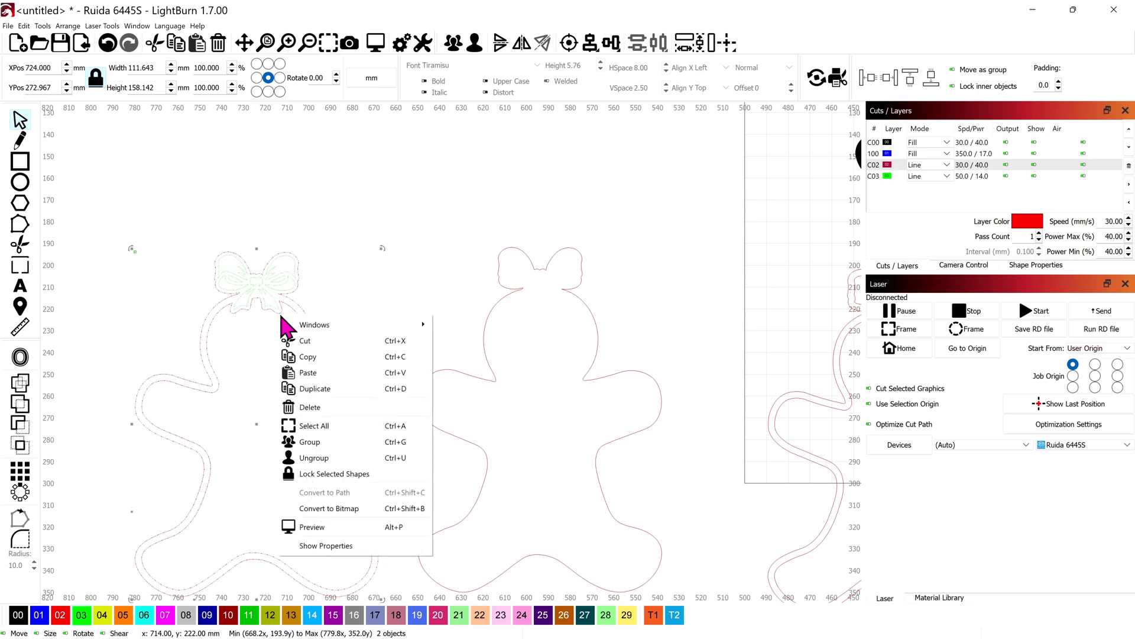
left_click(374, 441)
scroll(423, 401, "down", 3)
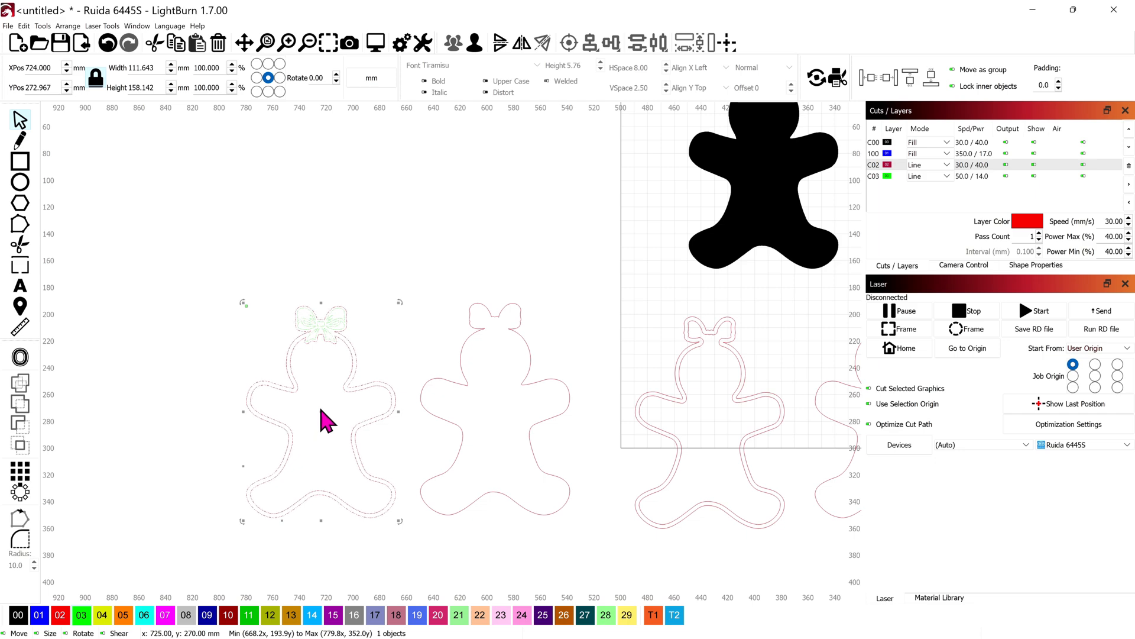
scroll(510, 400, "down", 2)
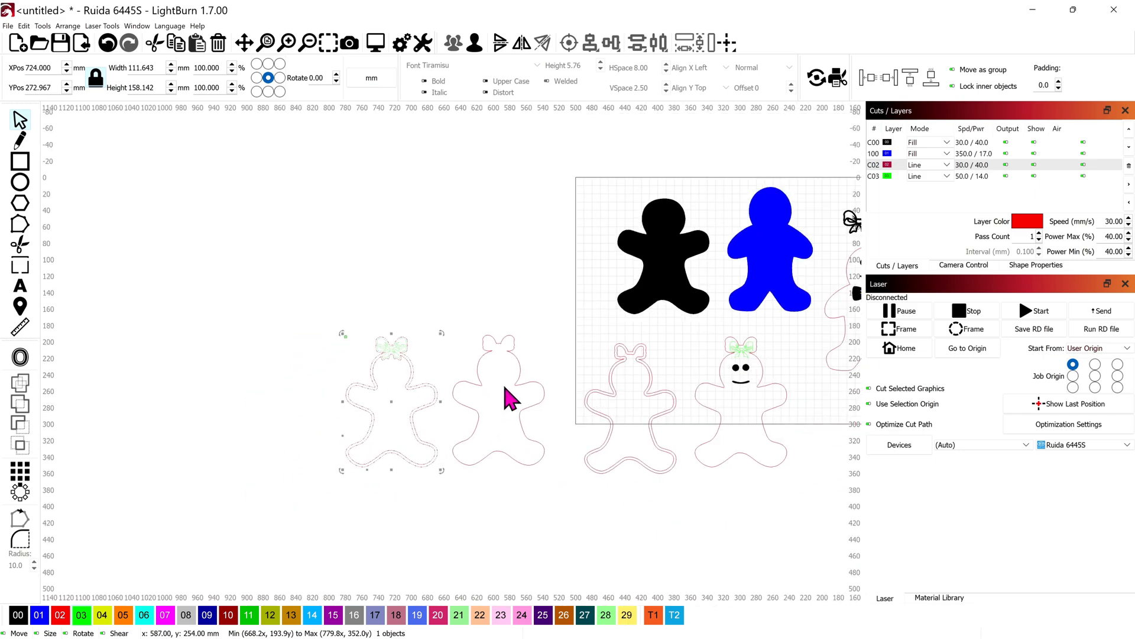
Move the smiling face onto the new bow-topped outline's head at X 594, Y 233 mm, and delete the old lower-row figures
left_click_drag(726, 515, 612, 450)
key("Delete")
left_click_drag(776, 427, 708, 323)
left_click_drag(741, 374, 499, 371)
left_click(633, 380)
key("Delete")
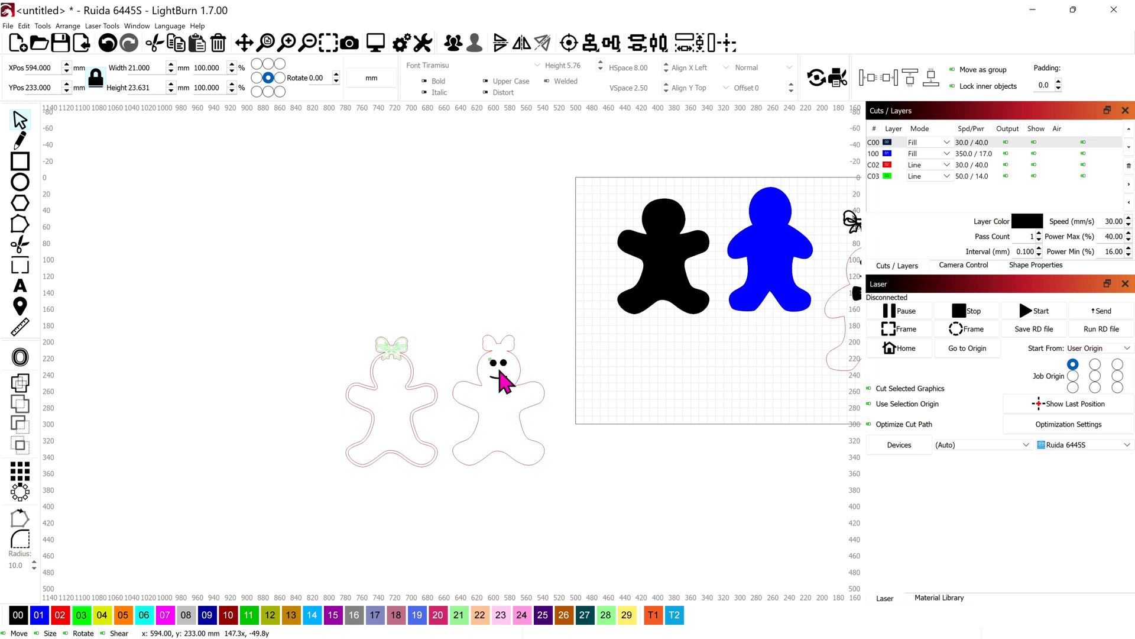
left_click_drag(499, 372, 500, 371)
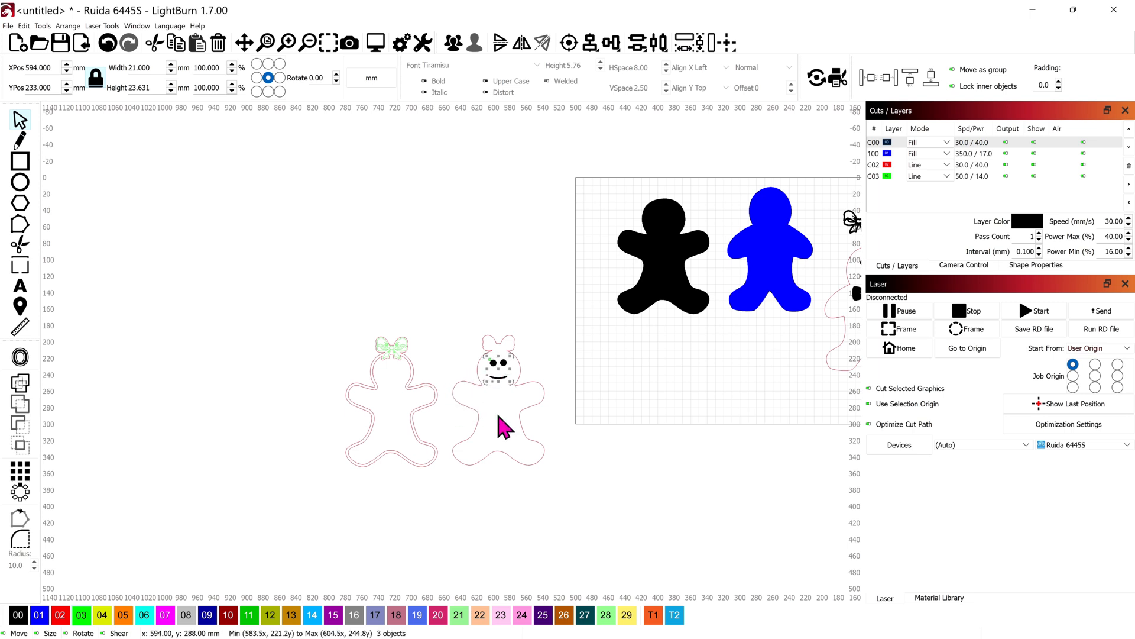
Move the upper button from the bow-tie figure onto the bow-topped outline's chest at X 594, Y 268 mm
scroll(559, 417, "down", 1)
scroll(559, 417, "down", 1)
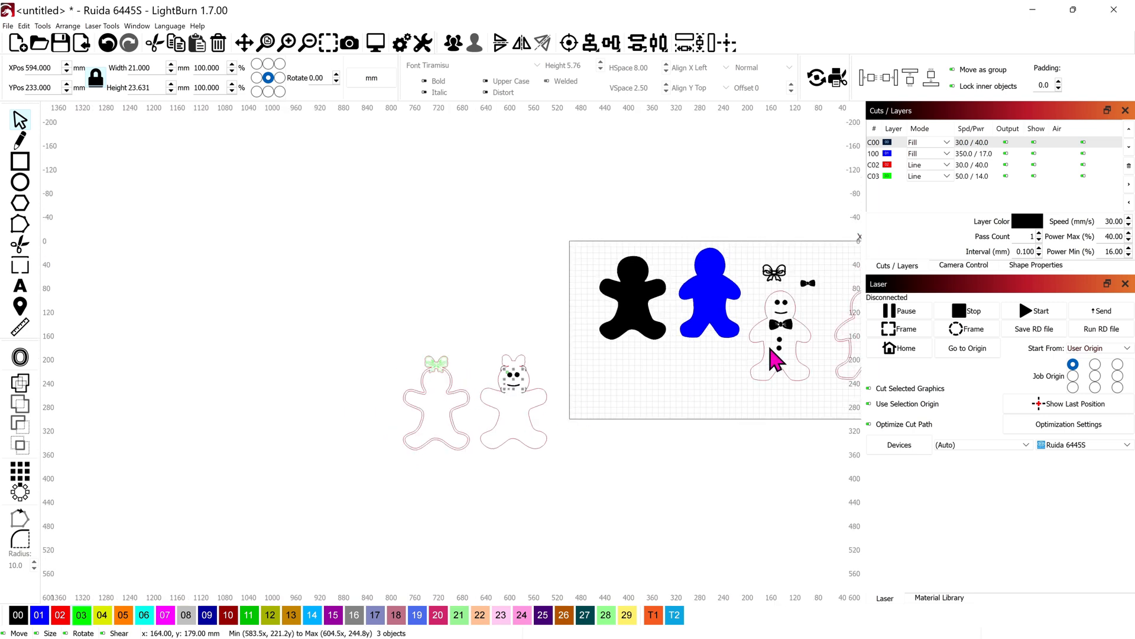
left_click_drag(779, 339, 515, 402)
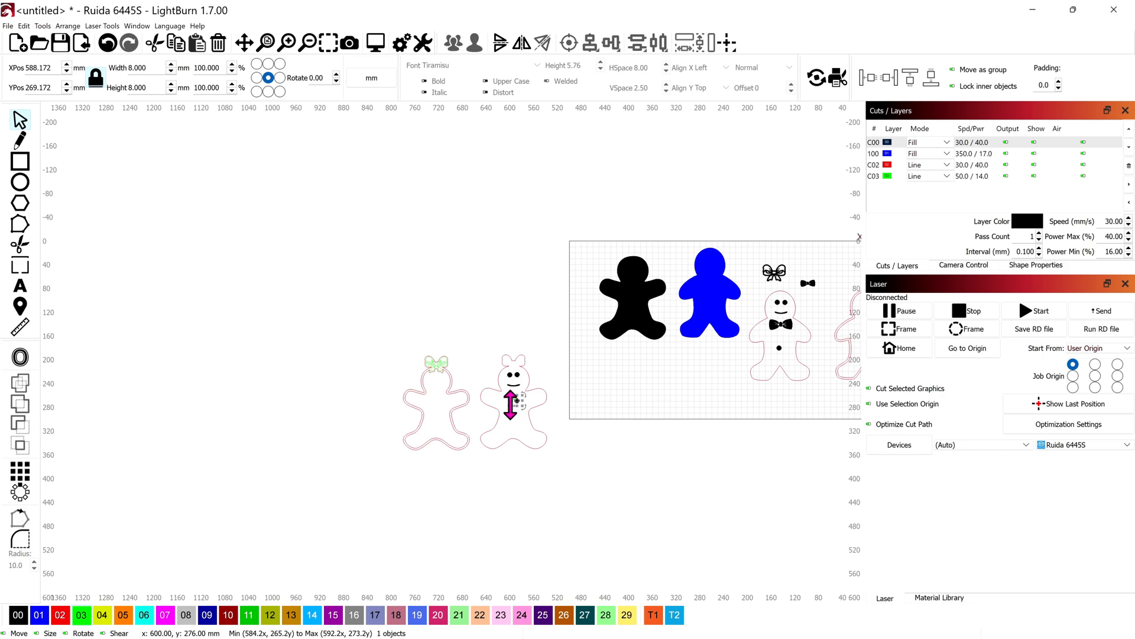
scroll(510, 406, "up", 3)
scroll(513, 420, "up", 2)
left_click_drag(576, 376, 558, 372)
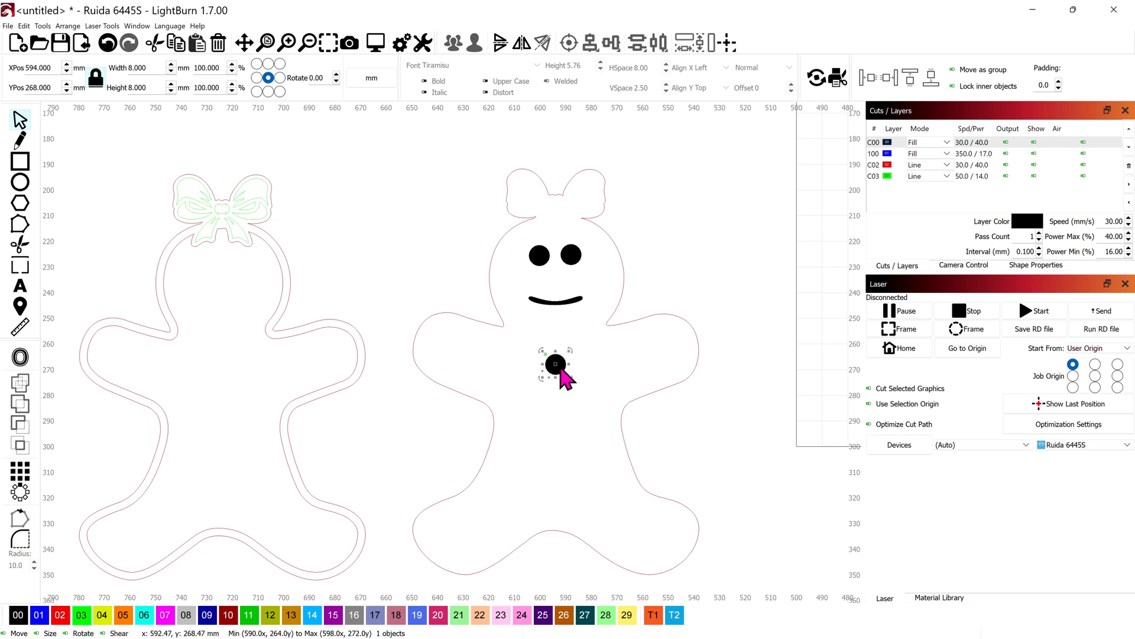
Place two more 8 mm buttons below the one on the bow-topped figure's chest and align all three on their vertical centre line
left_click_drag(562, 371, 543, 347)
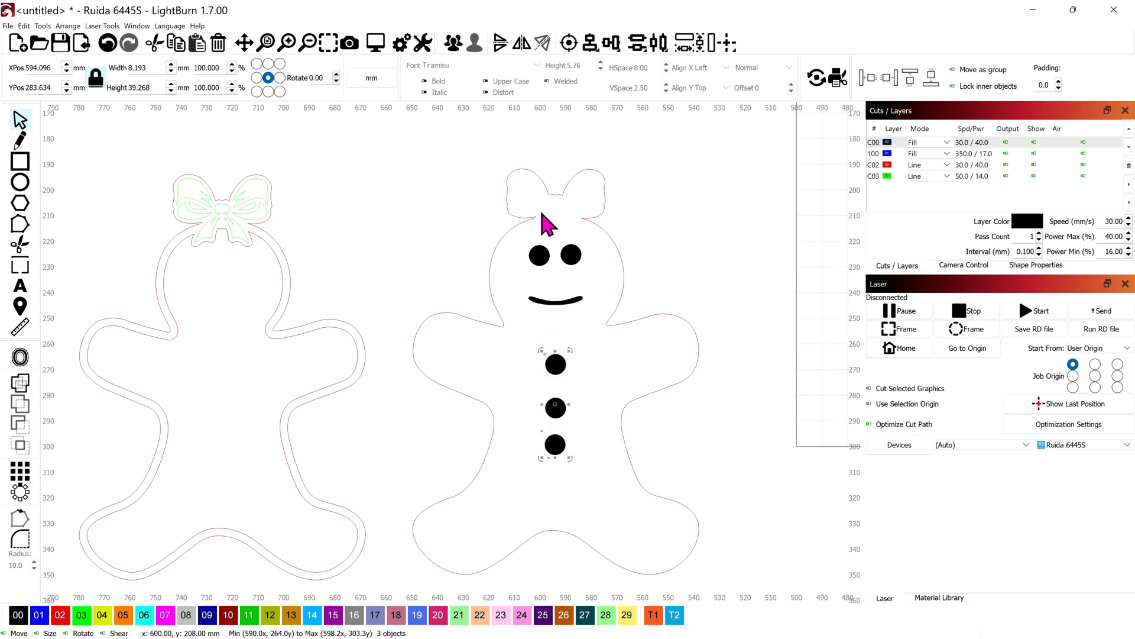
left_click(589, 50)
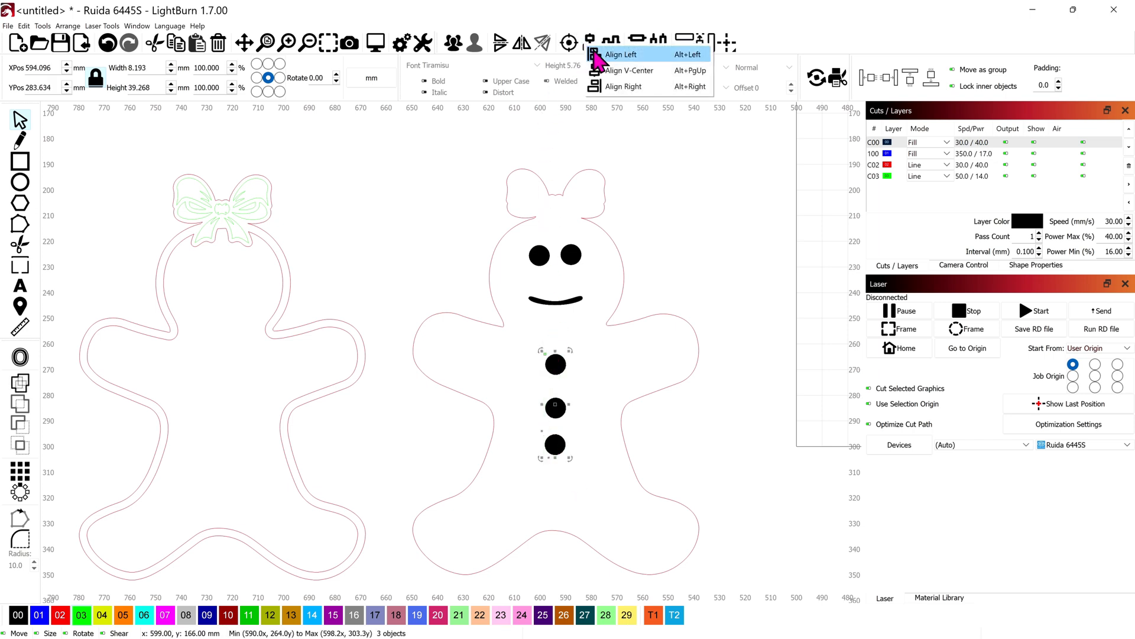
left_click(617, 80)
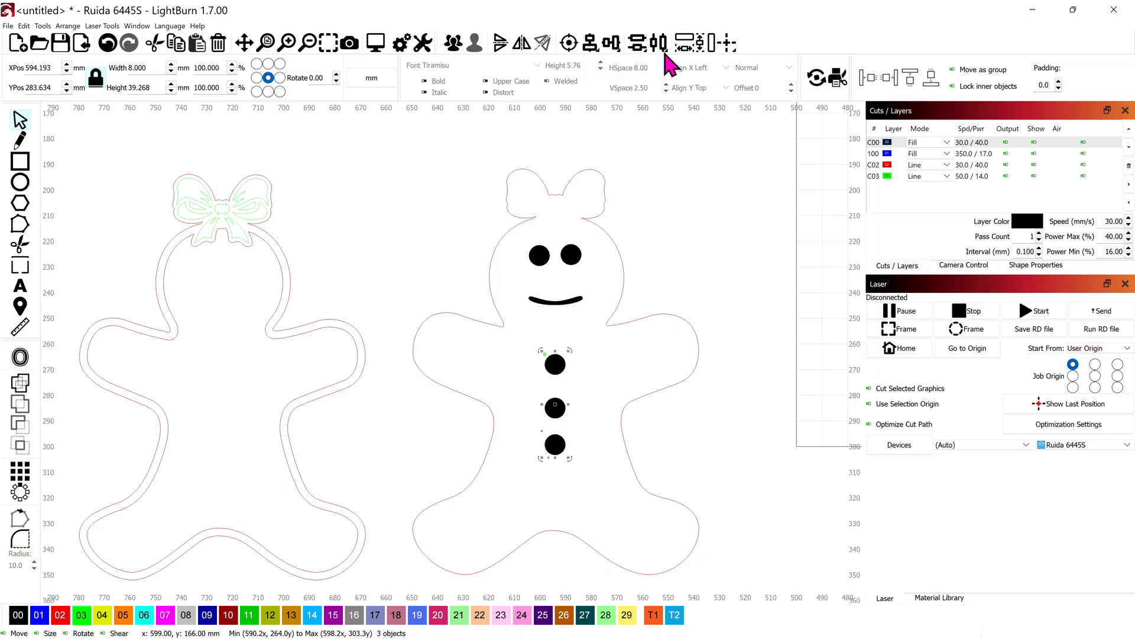
Distribute the bow-topped figure's three buttons with equal vertical spacing and deselect them
left_click(636, 44)
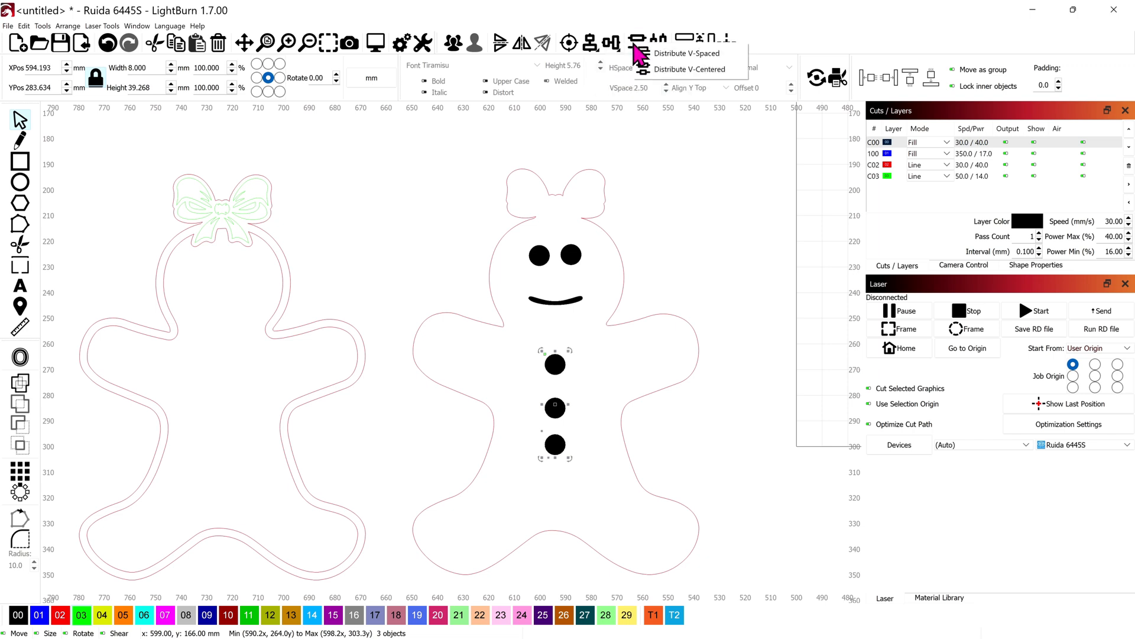
left_click(656, 54)
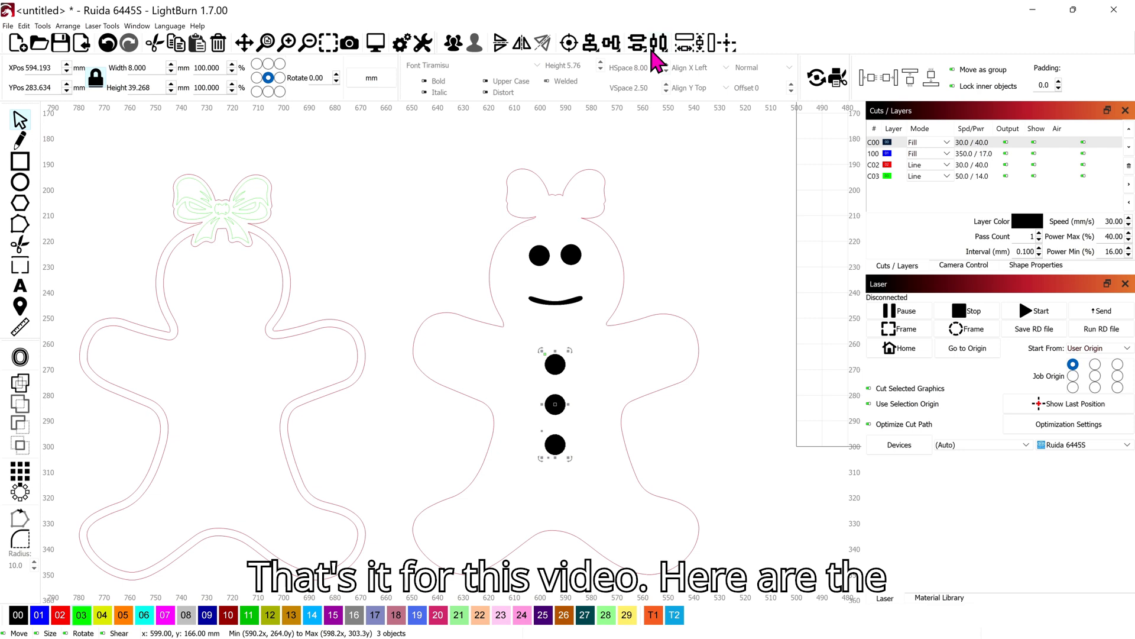
left_click(685, 167)
scroll(660, 338, "down", 3)
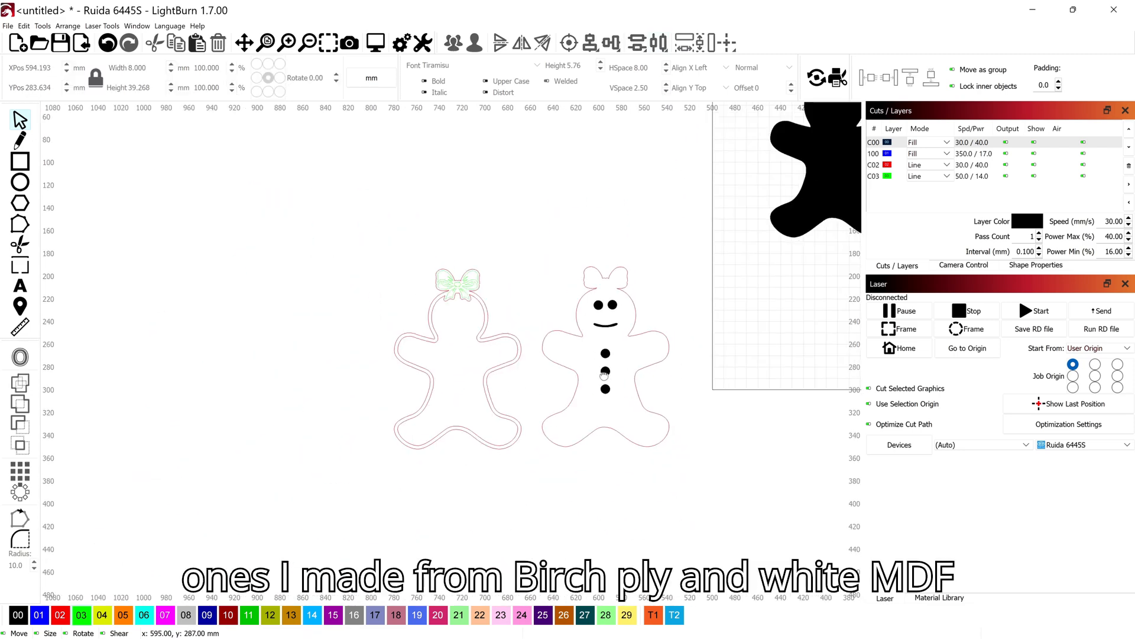
left_click_drag(633, 373, 568, 349)
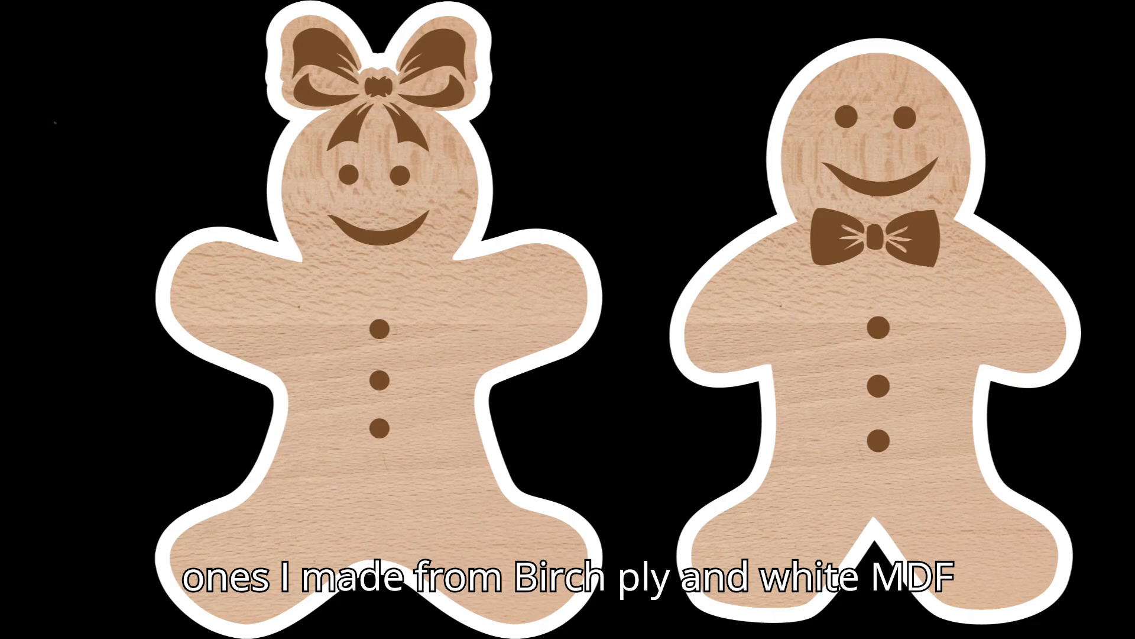